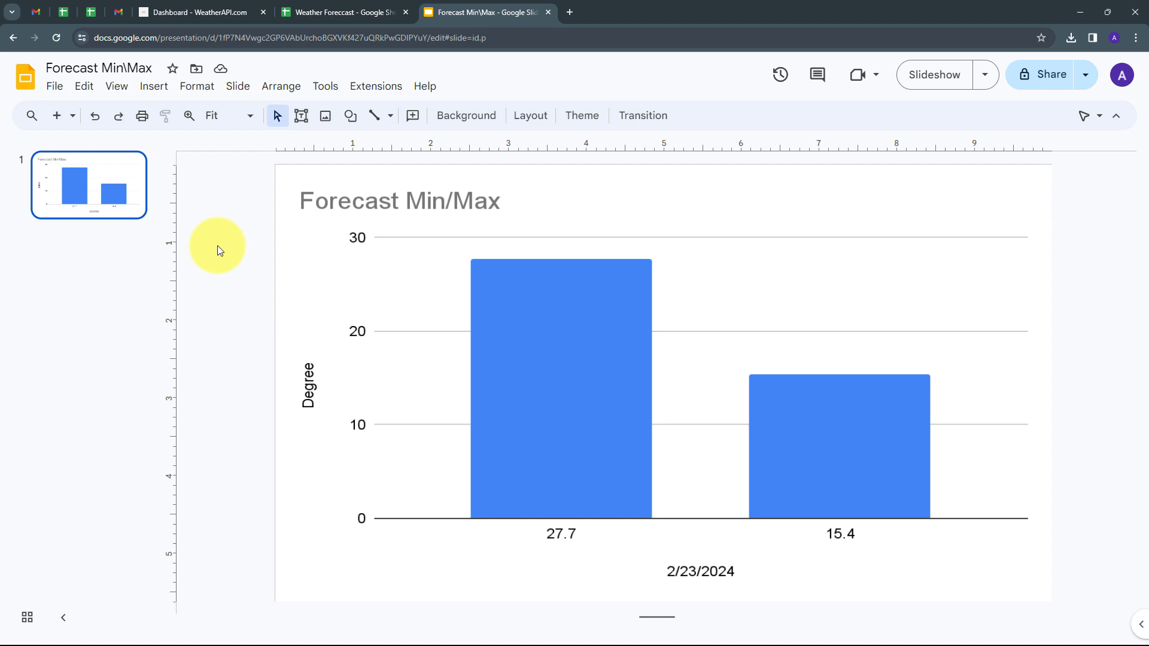
# Review the WeatherAPI dashboard, the max and min temperatures in the Weather Foreccast sheet, and the Forecast Min\Max chart slide.
pyautogui.click(198, 12)
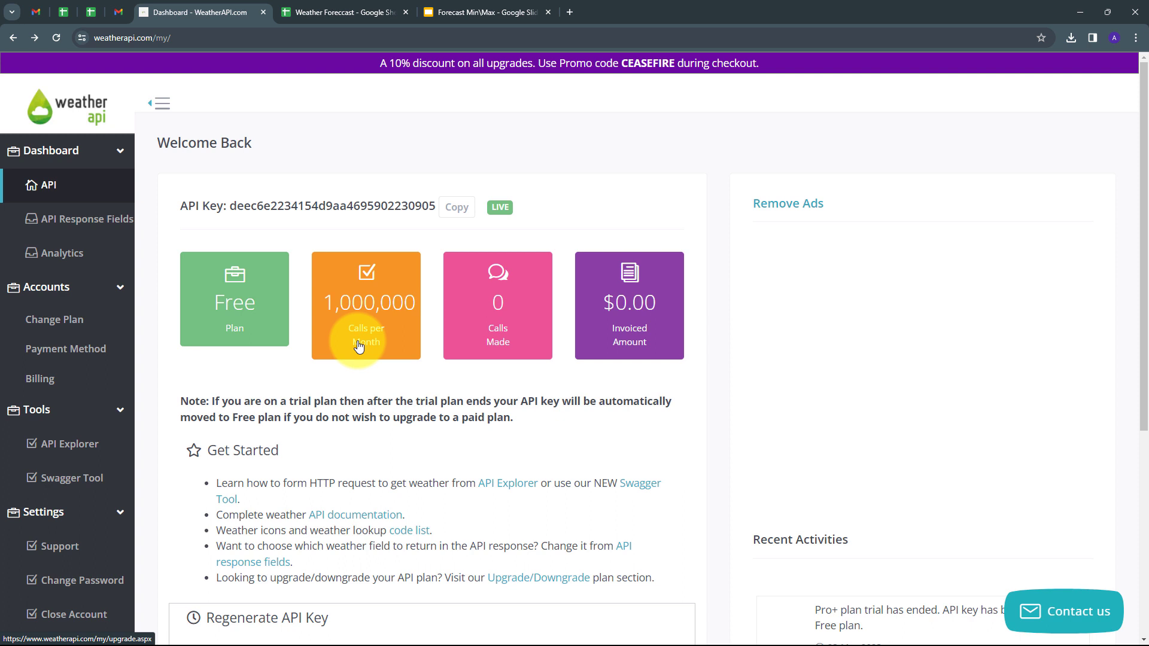
pyautogui.click(333, 12)
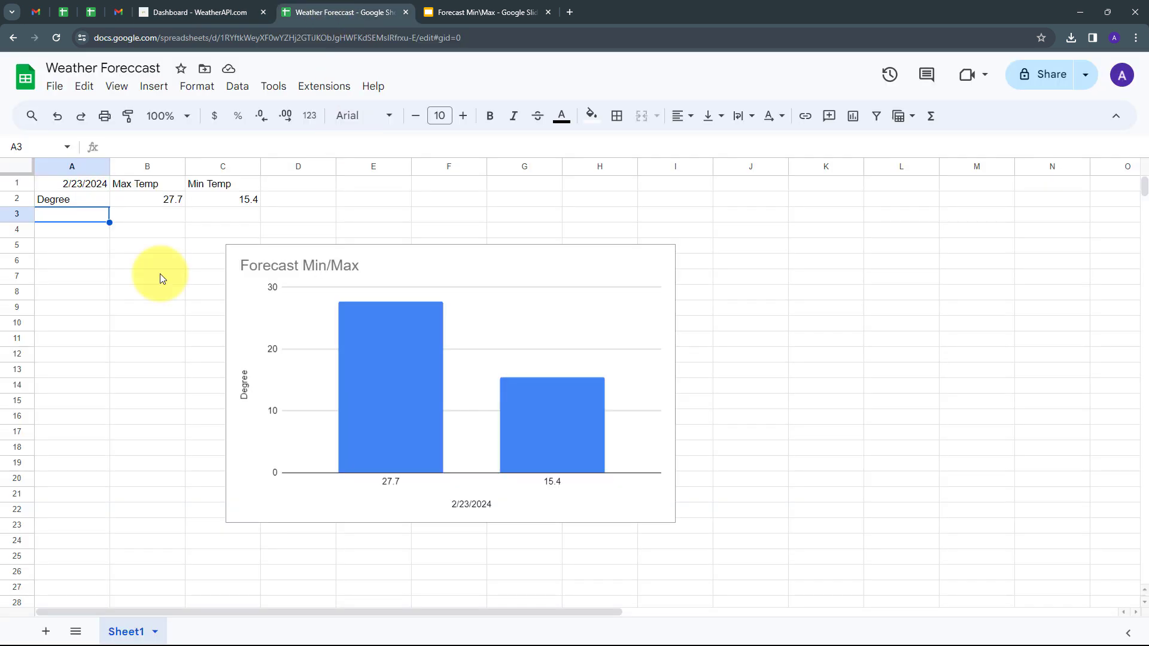
pyautogui.click(156, 199)
pyautogui.click(216, 196)
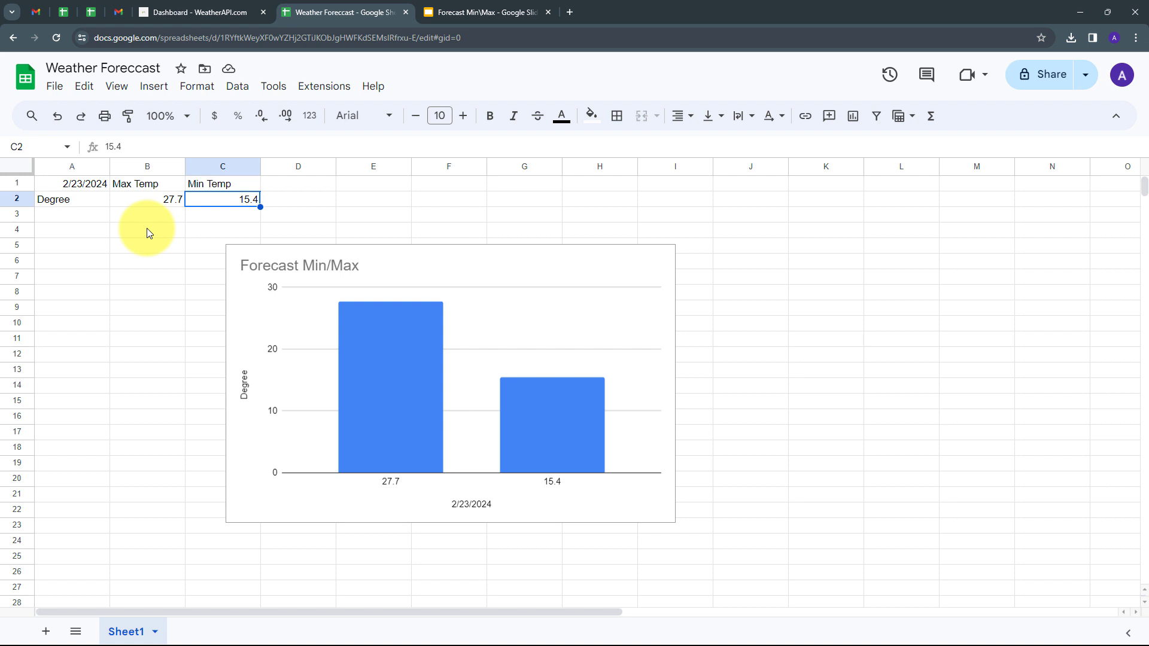
pyautogui.click(473, 12)
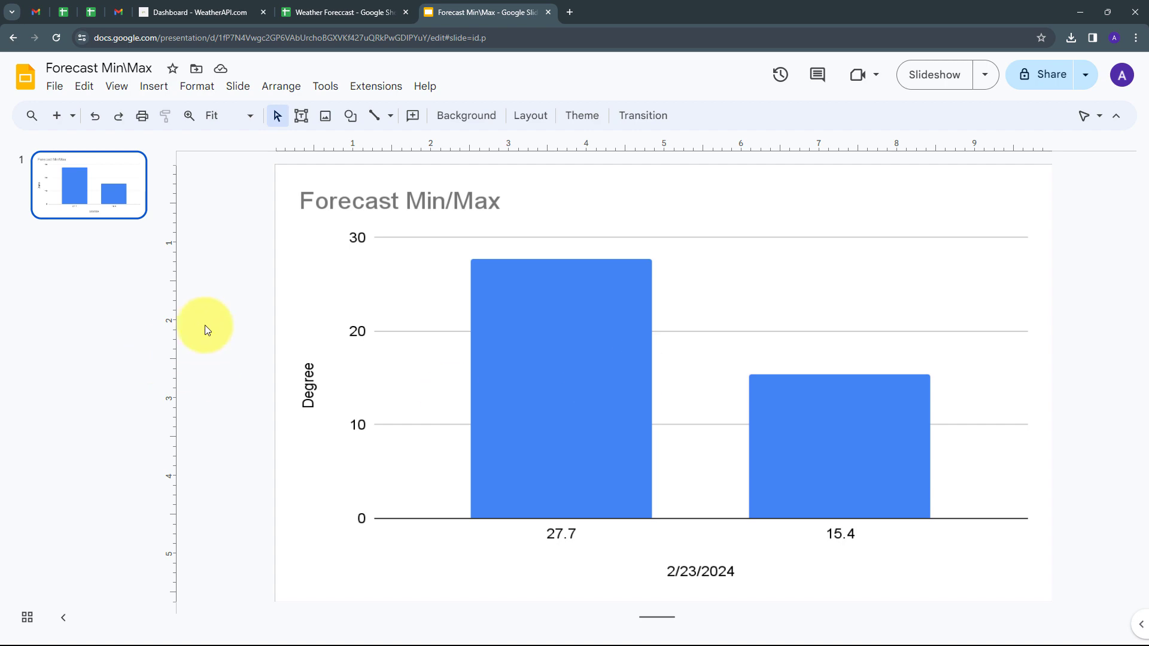
# Open pabbly.com in a new browser tab and go through Sign In to access Pabbly Connect.
pyautogui.click(570, 13)
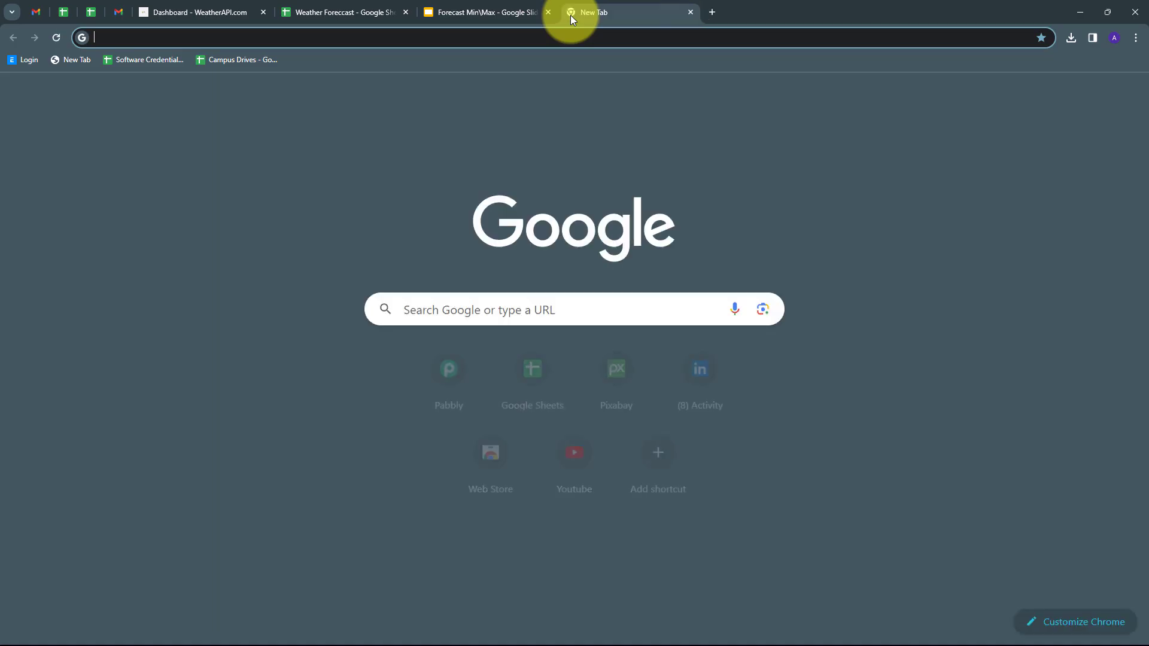
pyautogui.write('pabbly')
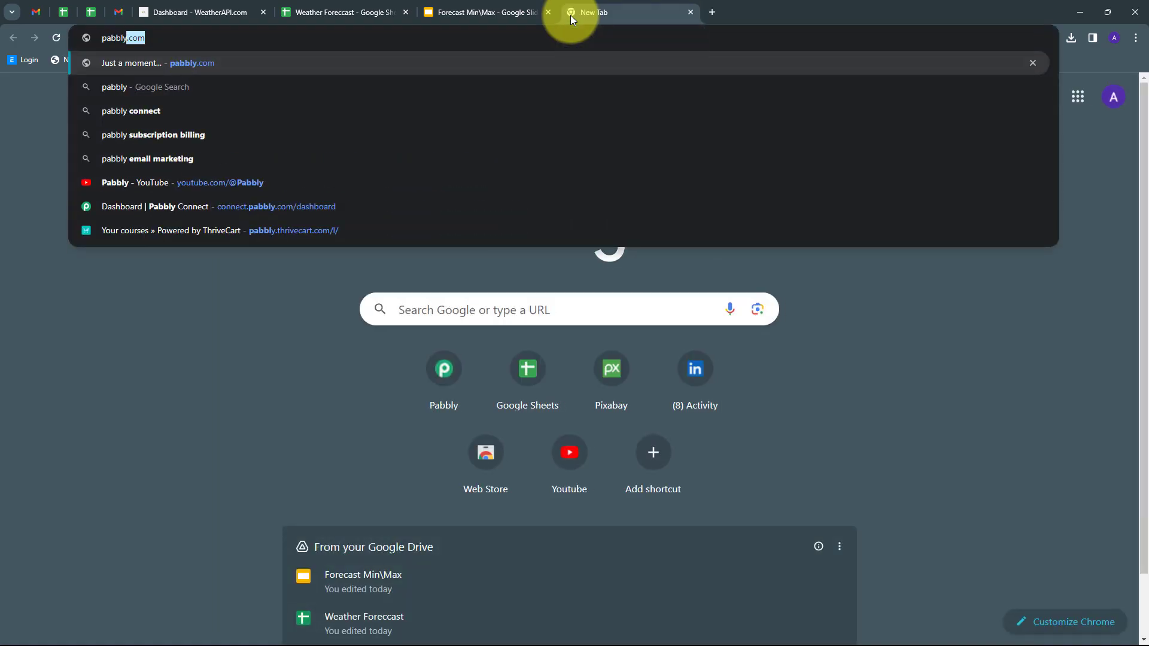
pyautogui.press('Return')
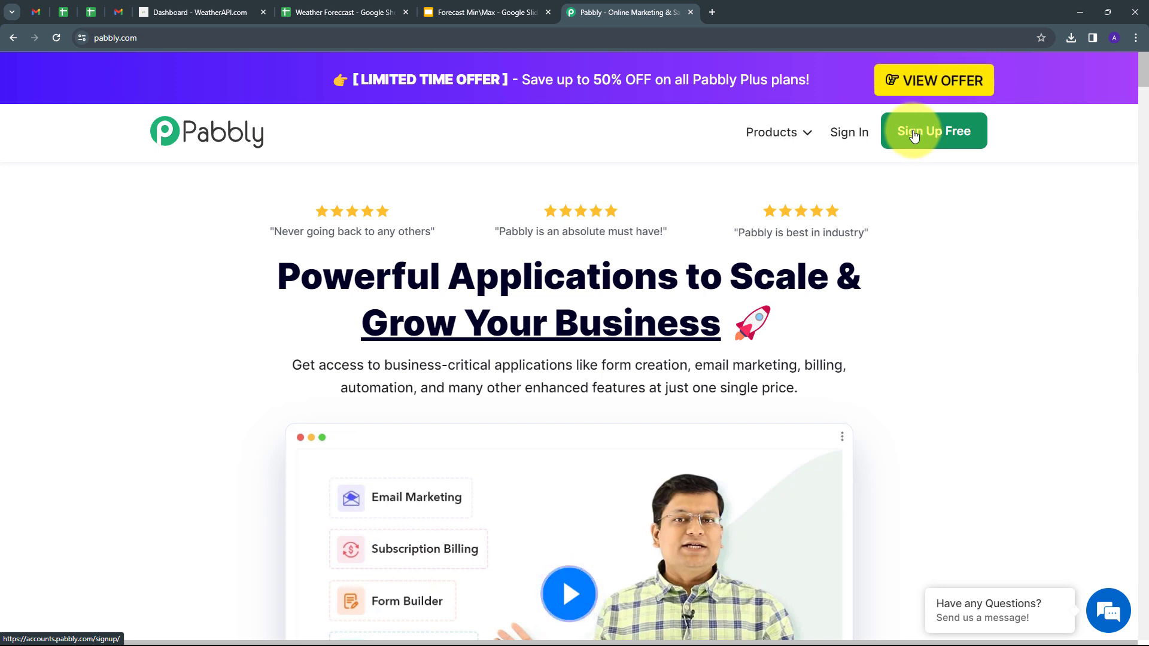
pyautogui.click(841, 141)
pyautogui.scroll(-1, 362, 317)
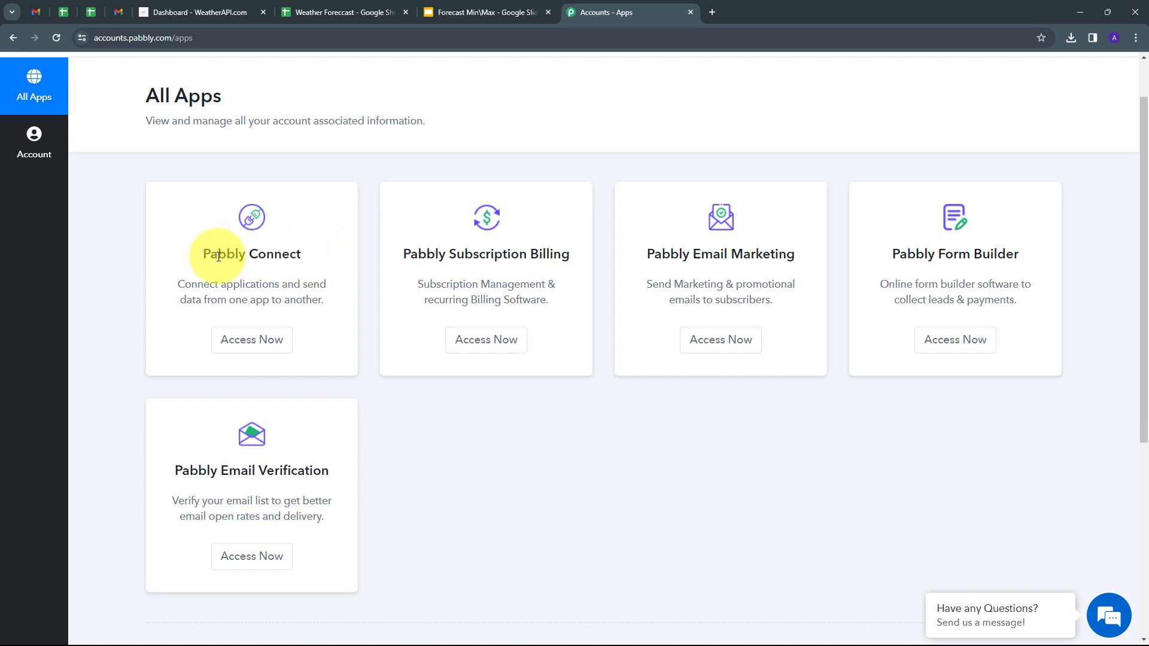
pyautogui.click(255, 346)
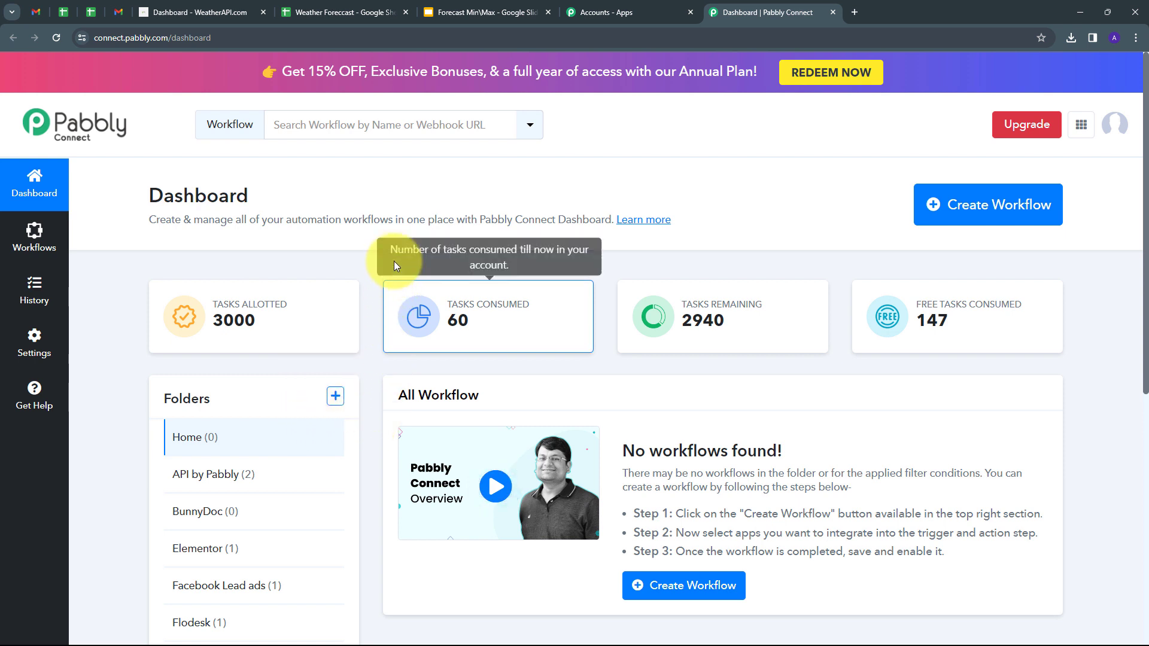
# Create a workflow named "Updates Google Slides for Daily Weather Updates" in the Google Slides folder.
pyautogui.click(964, 212)
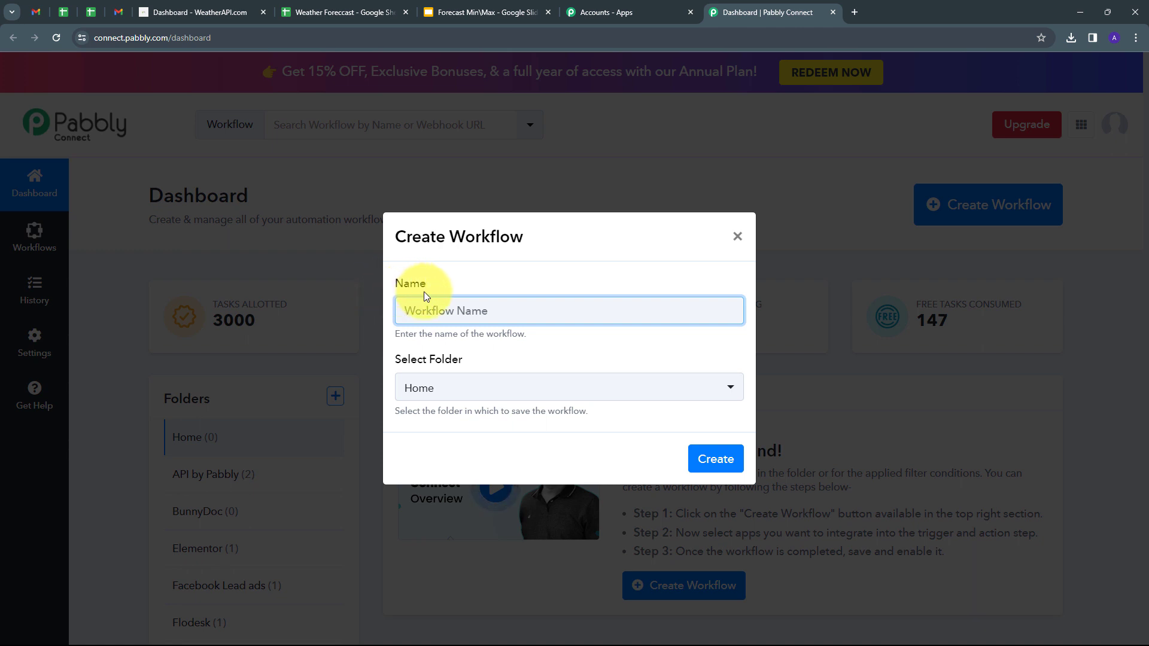
pyautogui.write('Updates Google Slides for Daily Weather Updates')
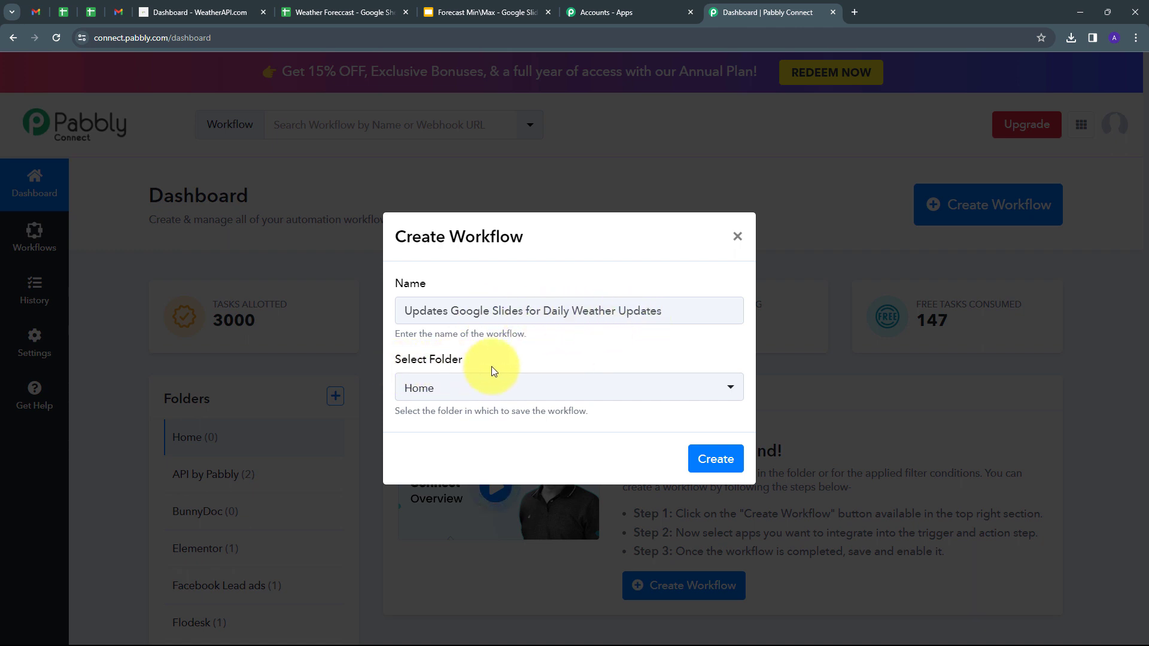
pyautogui.click(560, 384)
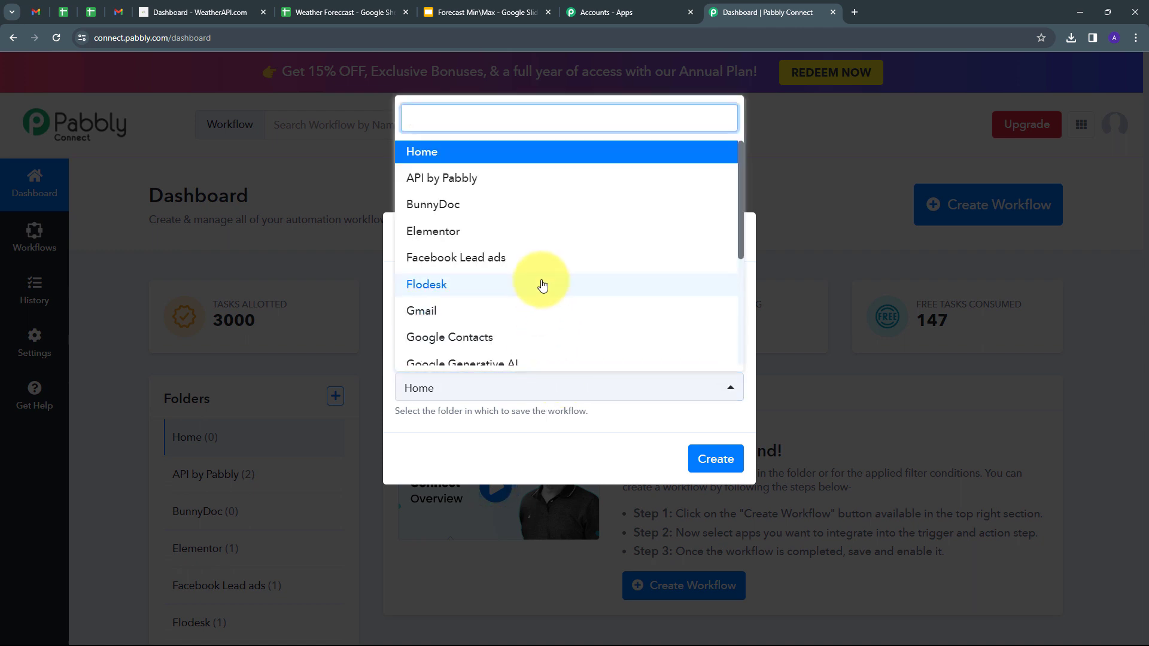
pyautogui.scroll(-2, 538, 285)
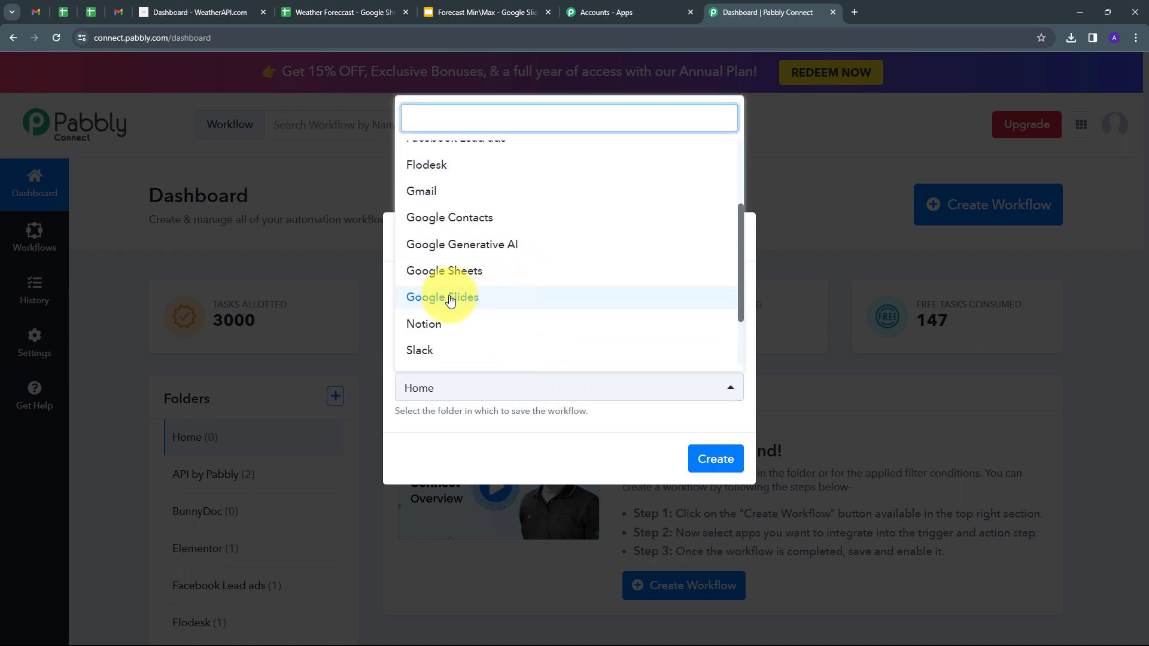
pyautogui.click(485, 302)
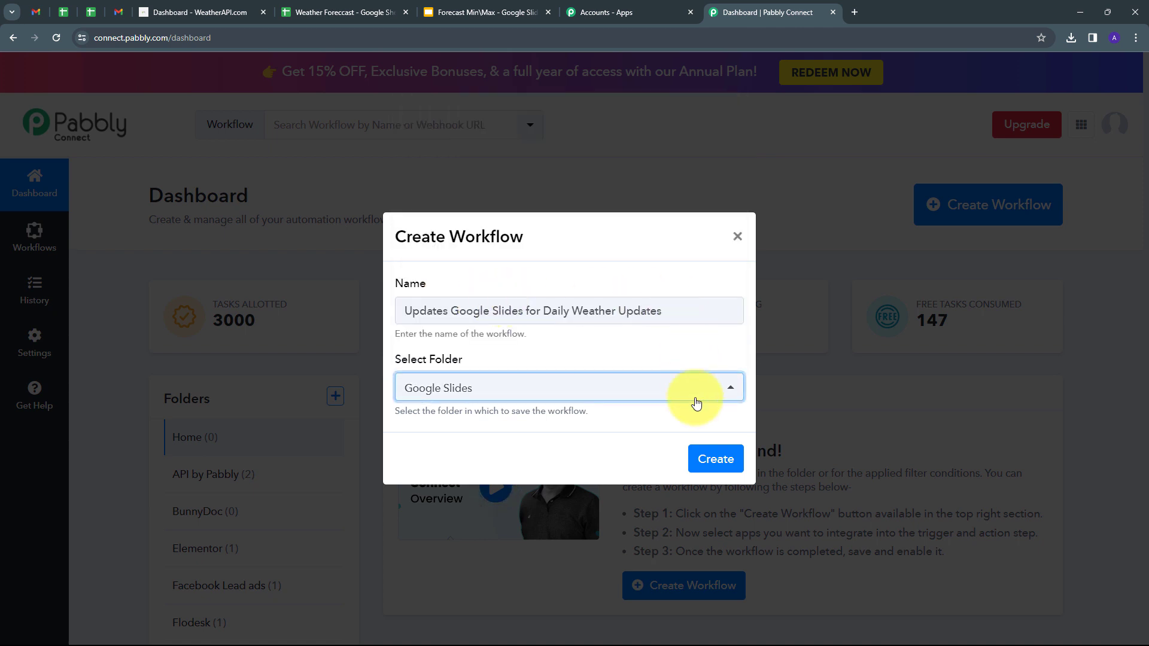
pyautogui.click(713, 459)
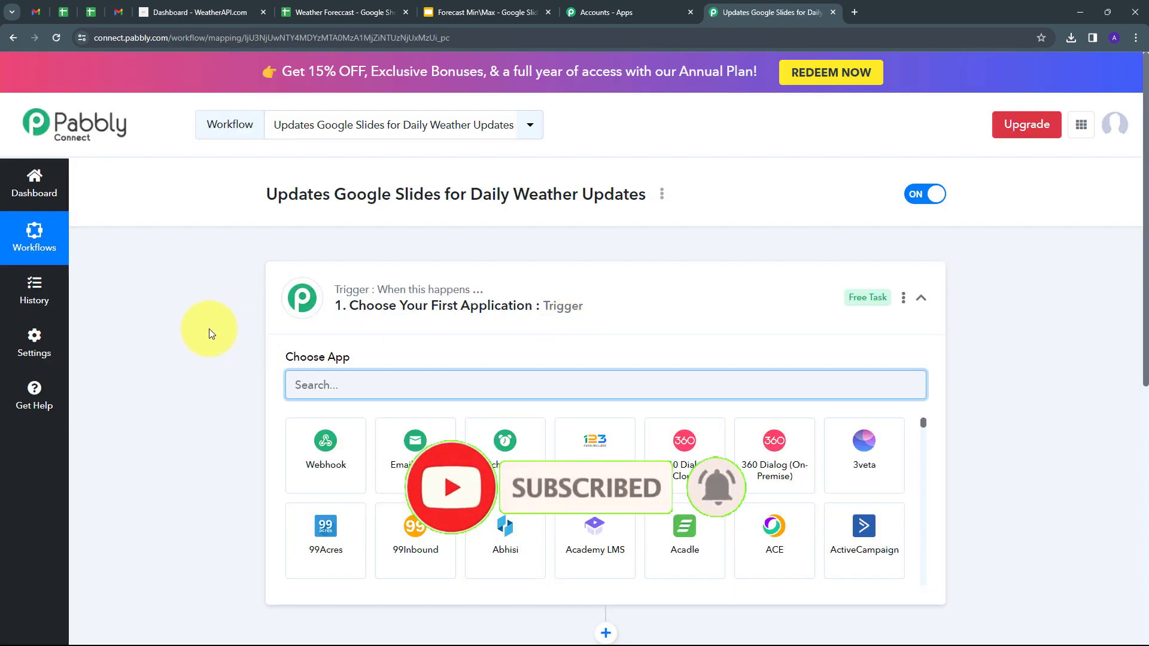
# Choose Schedule by Pabbly as the trigger app and set the workflow to run every day.
pyautogui.scroll(-2, 210, 328)
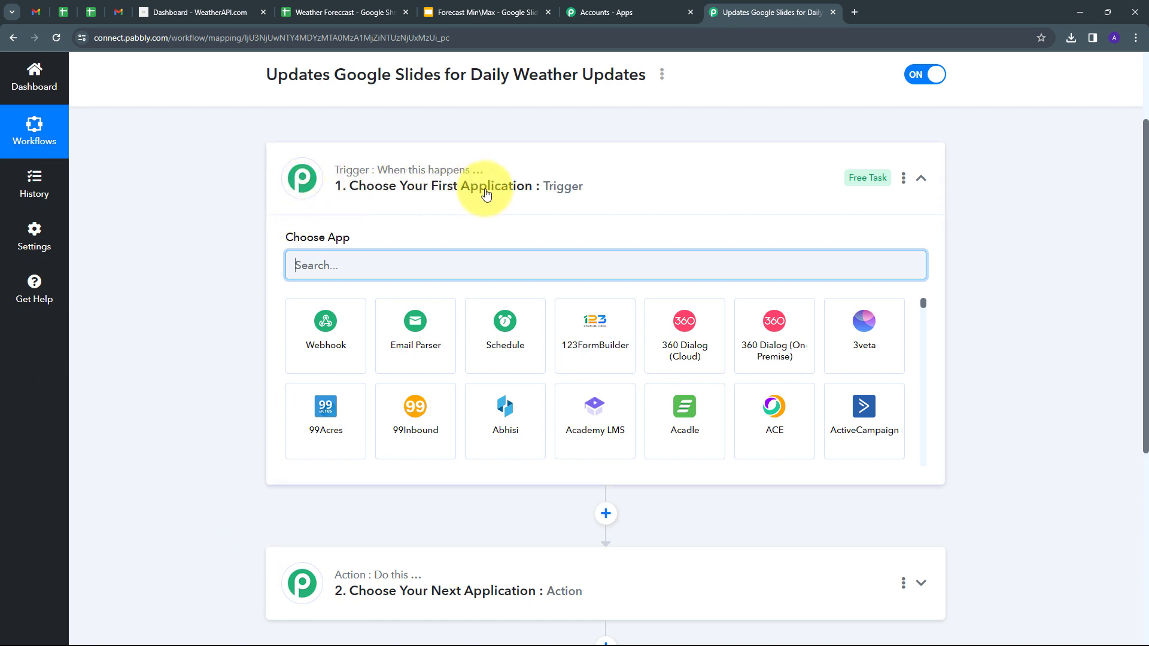
pyautogui.moveTo(331, 206)
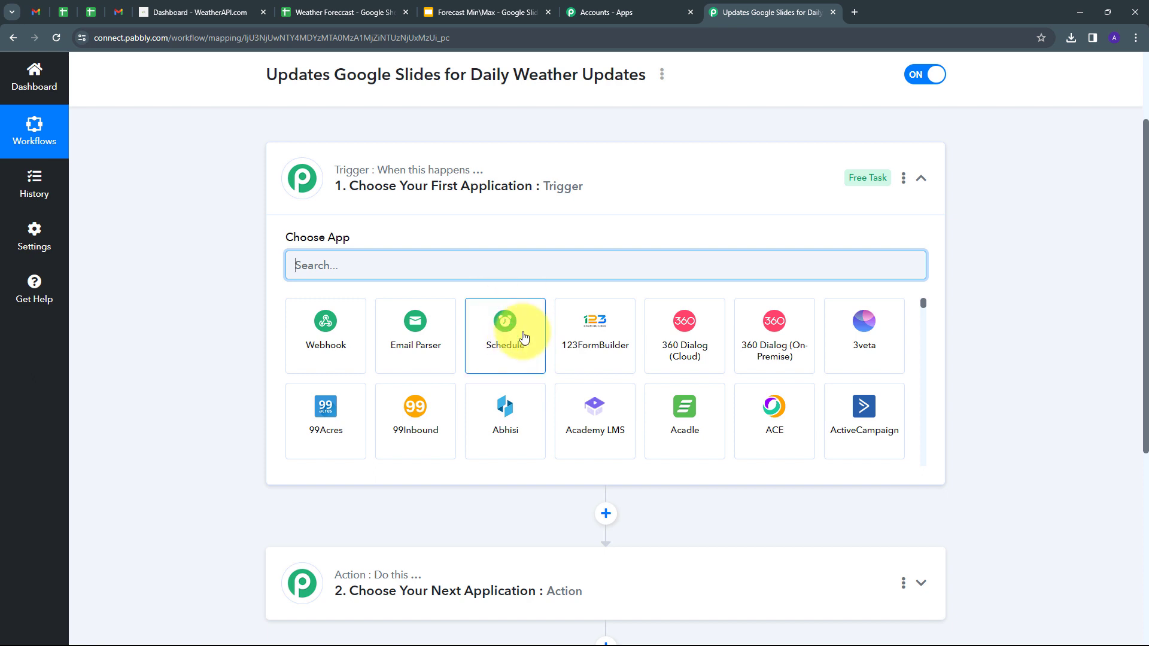
pyautogui.click(506, 326)
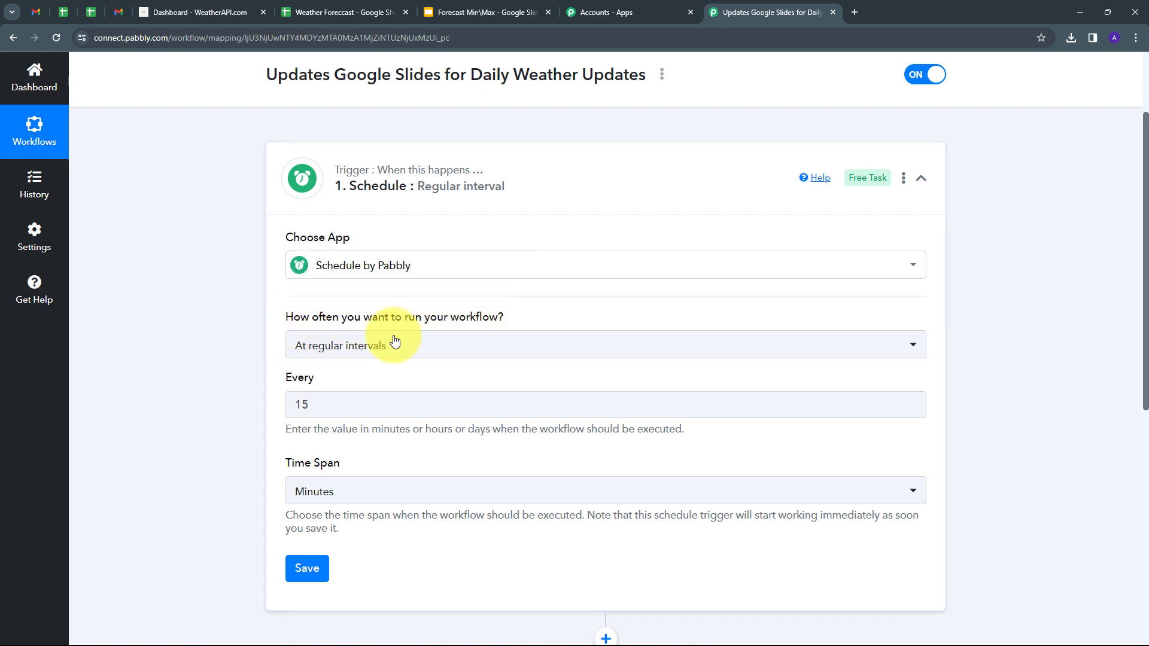
pyautogui.click(436, 344)
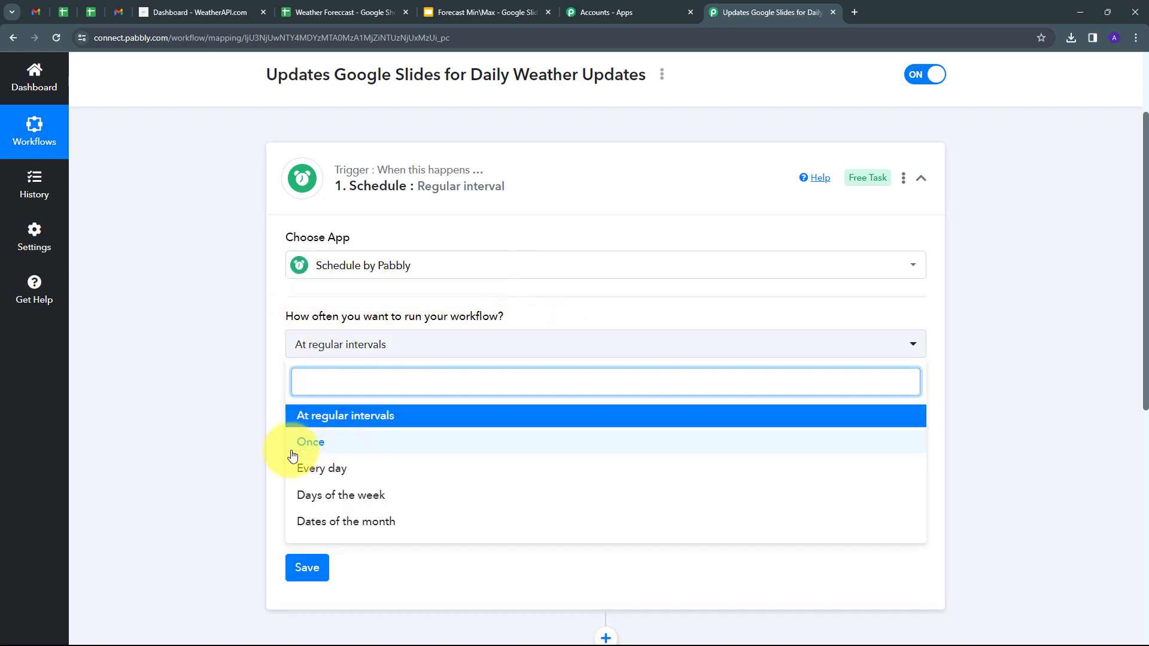
pyautogui.click(321, 470)
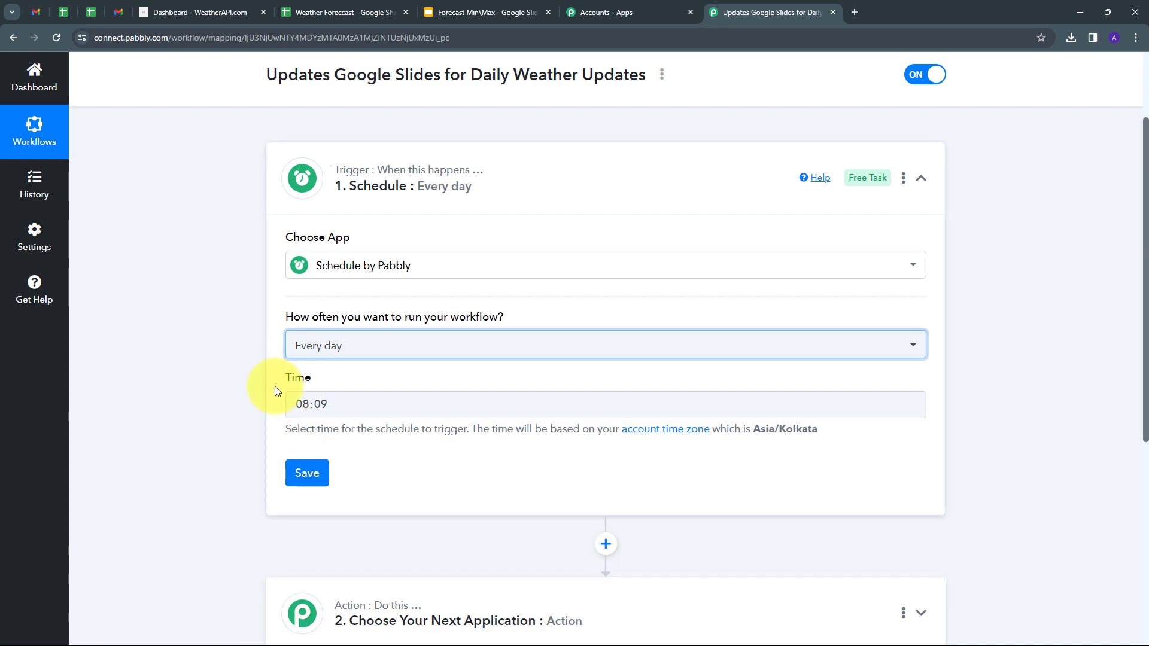
# Set the daily trigger time to 07:00 and save the schedule.
pyautogui.click(315, 406)
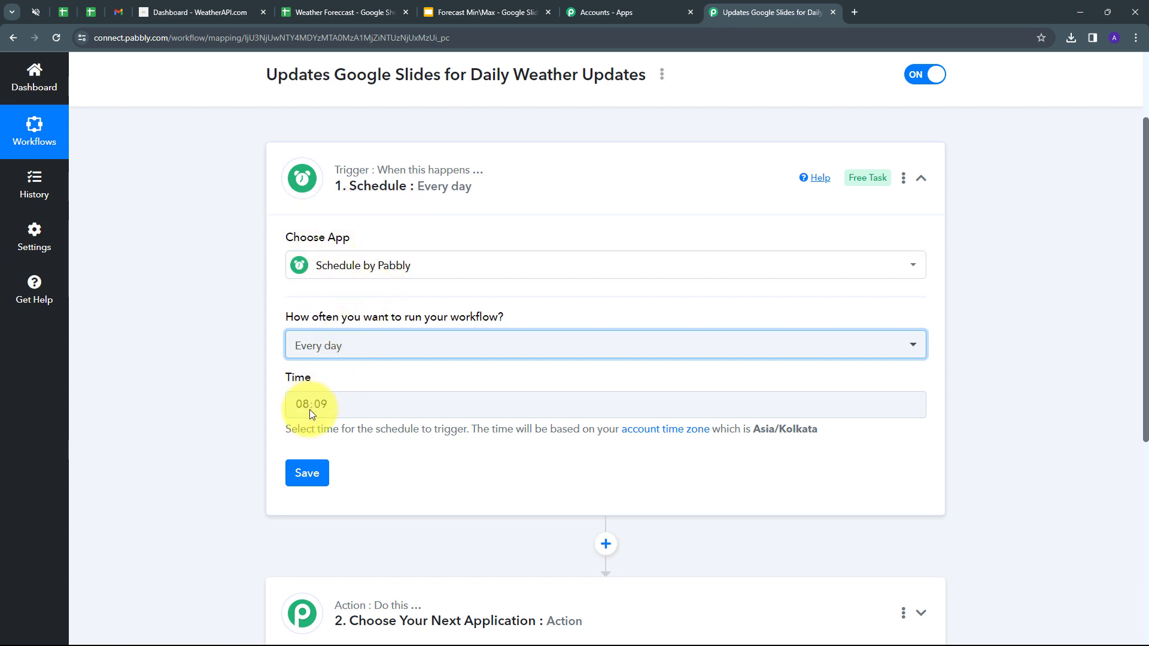
pyautogui.click(307, 407)
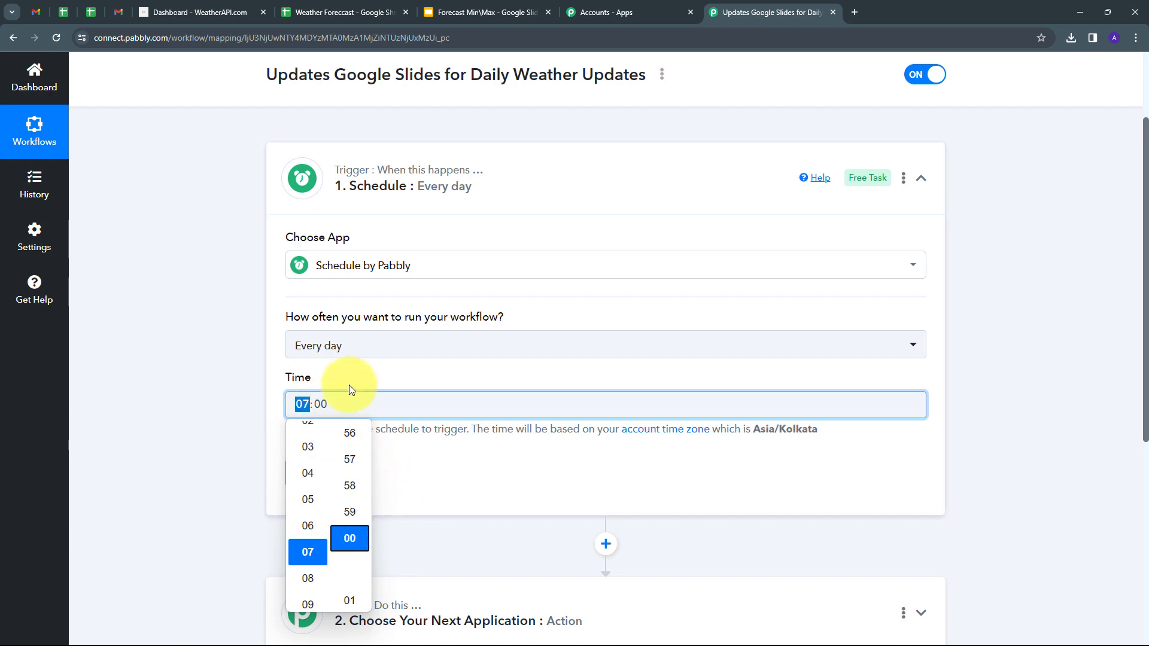
pyautogui.click(364, 374)
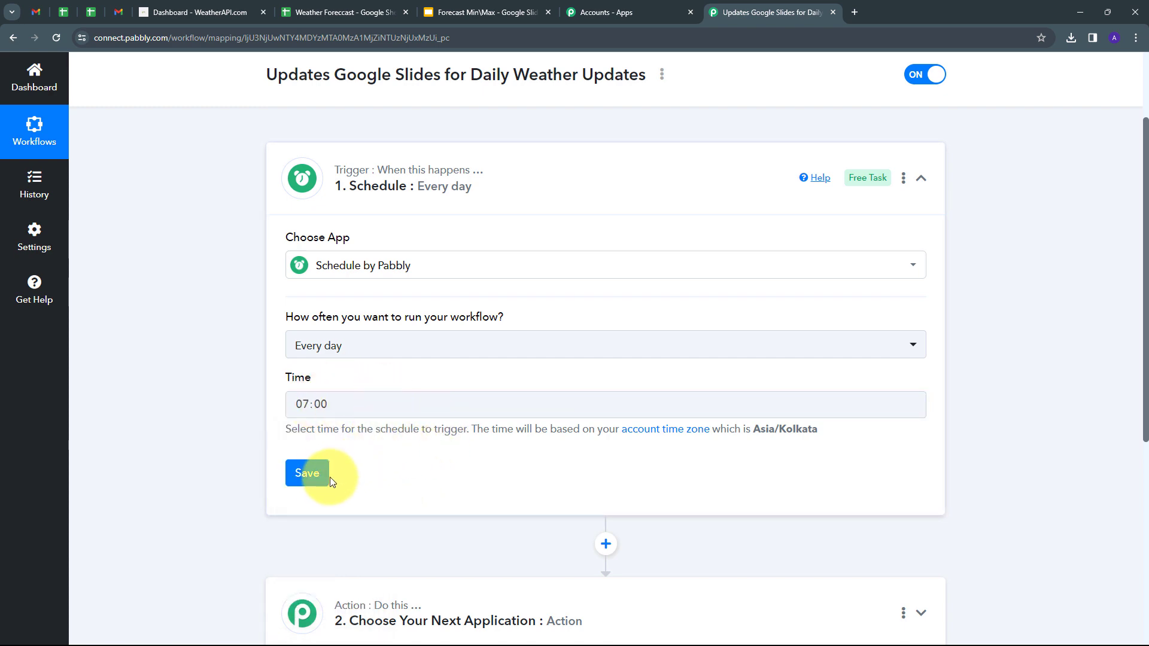
pyautogui.click(307, 472)
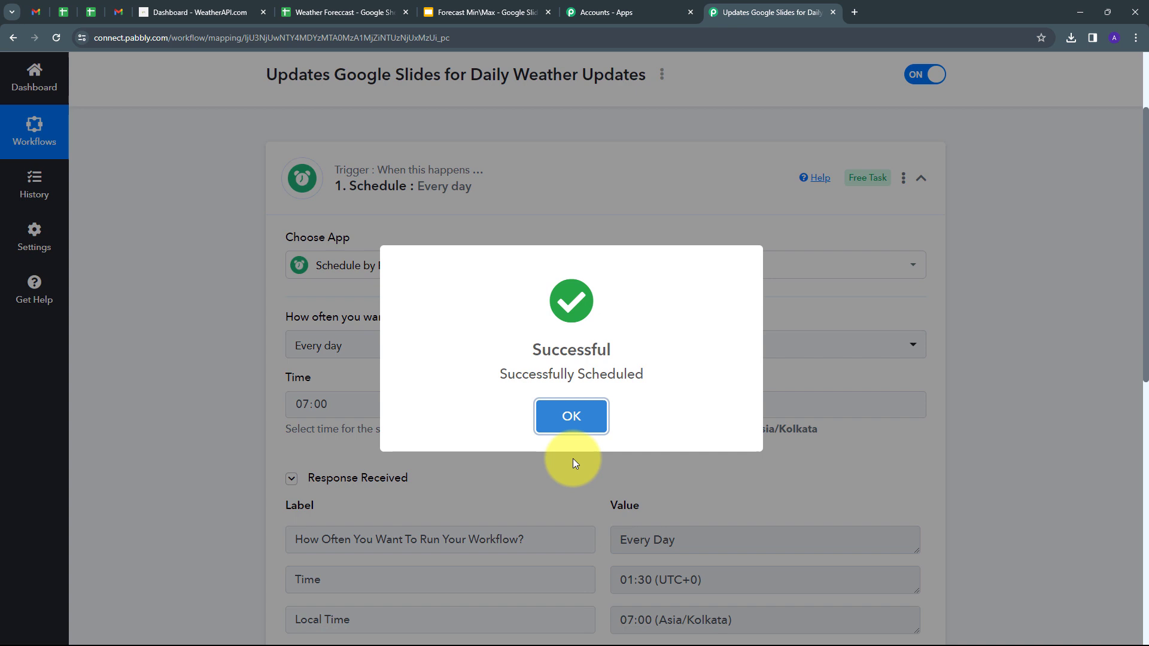
pyautogui.click(571, 418)
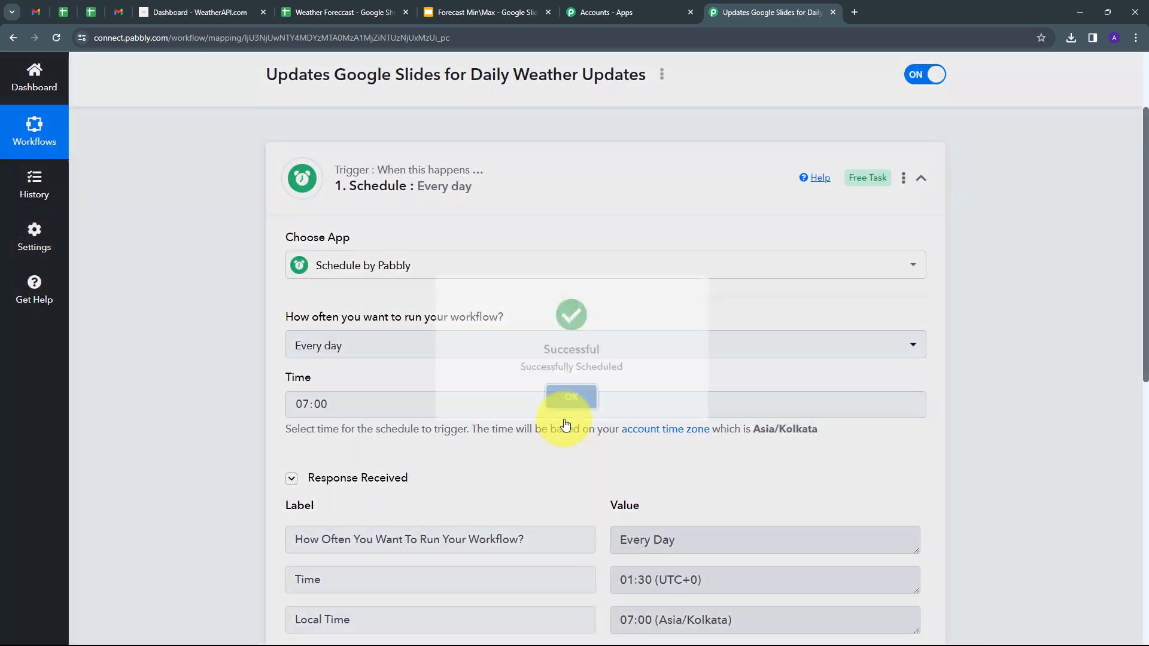
pyautogui.scroll(-2, 419, 368)
pyautogui.scroll(2, 419, 368)
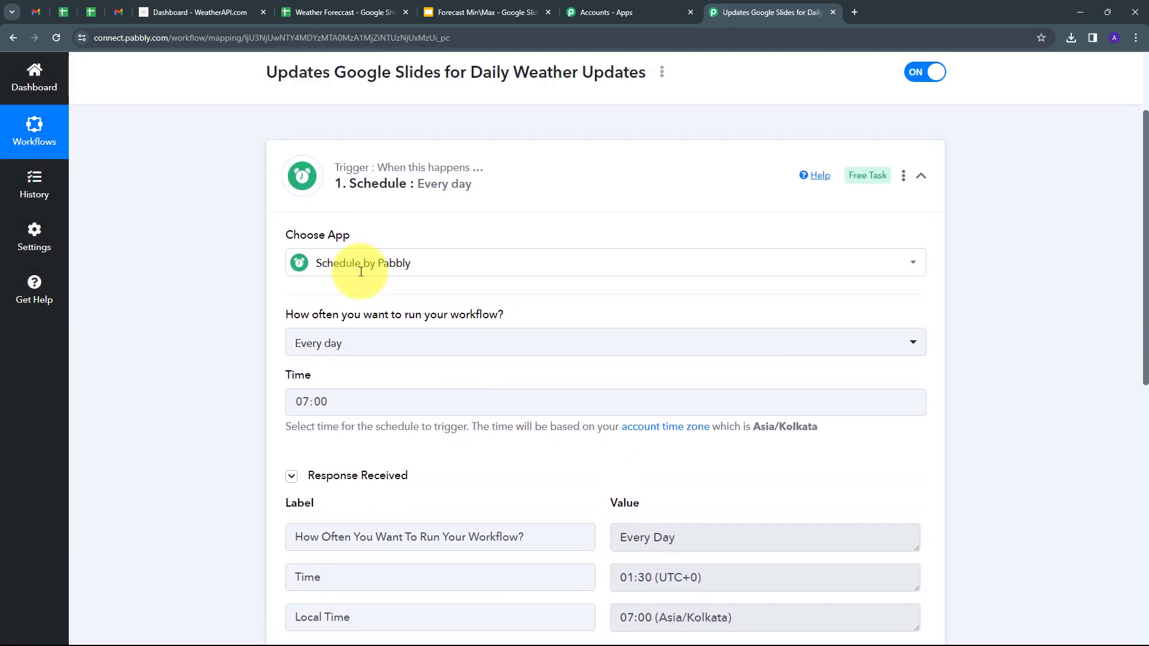
# Set the action app to API by Pabbly with the Execute API Request event and connect it.
pyautogui.scroll(-2, 536, 455)
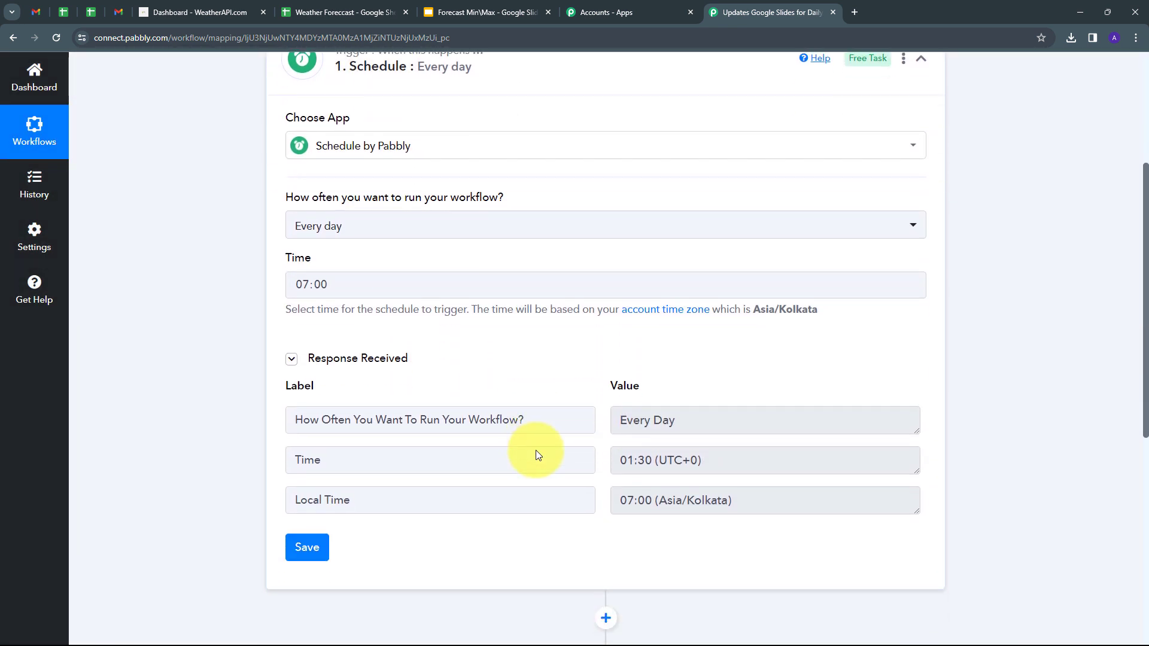
pyautogui.scroll(-3, 536, 450)
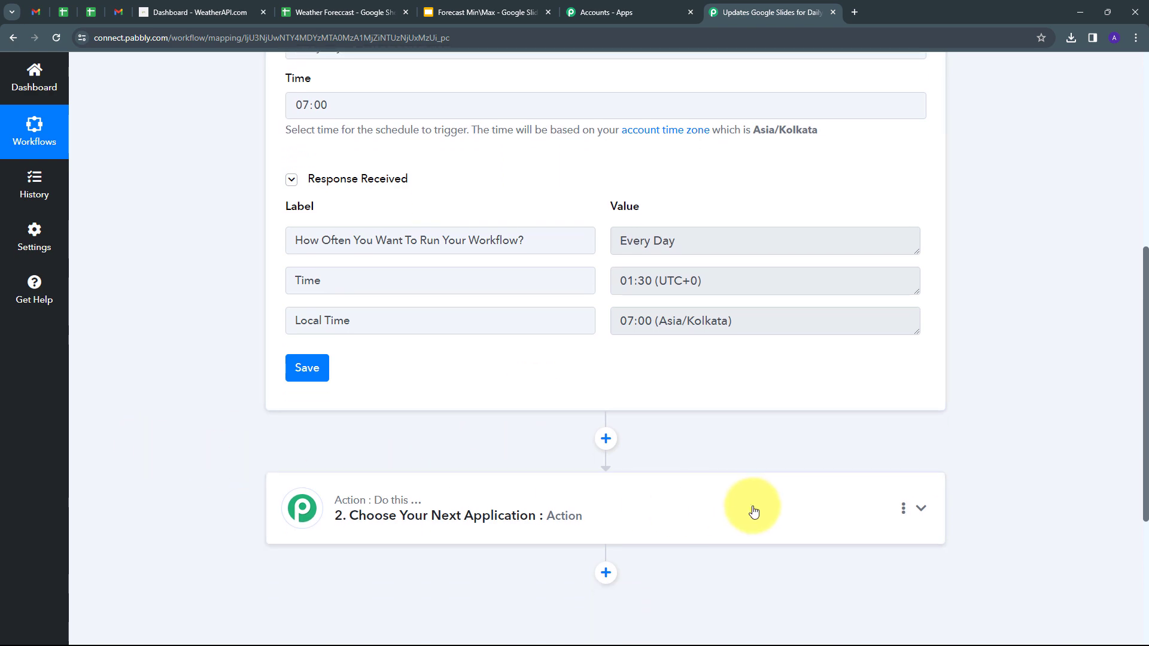
pyautogui.click(757, 510)
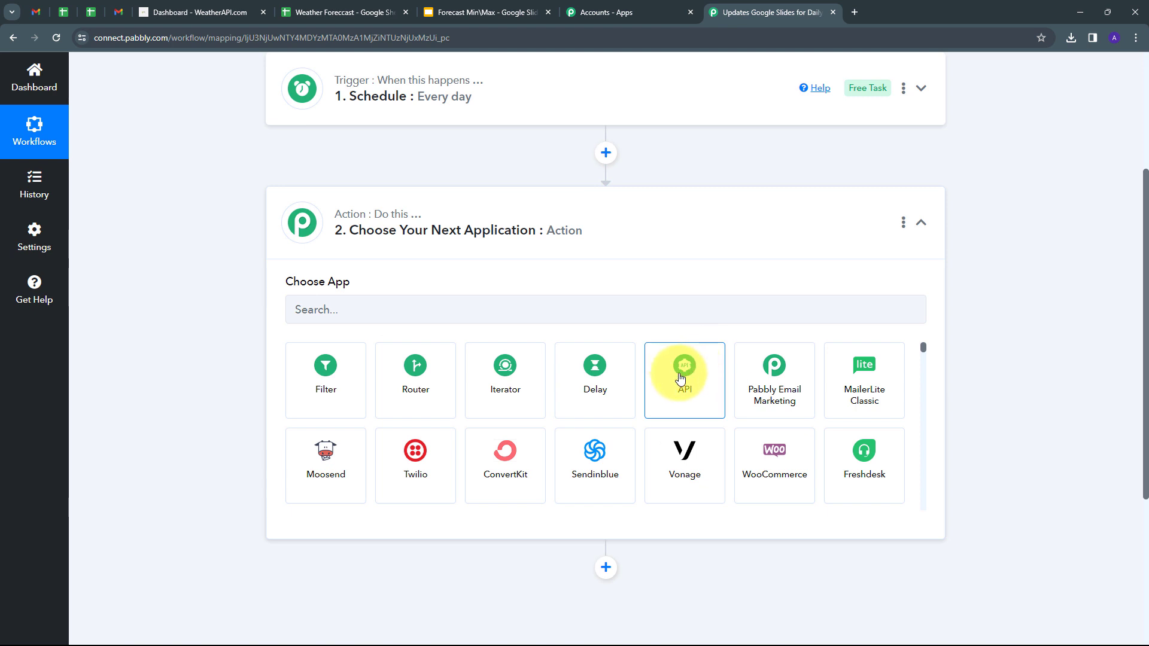
pyautogui.click(680, 375)
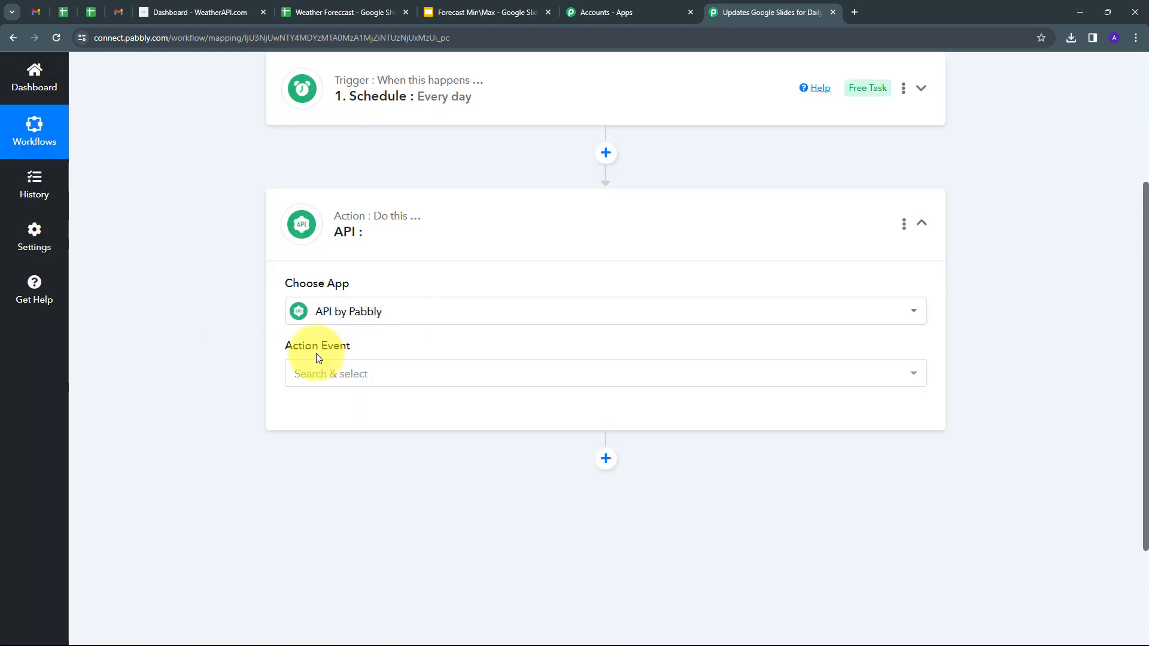
pyautogui.click(522, 375)
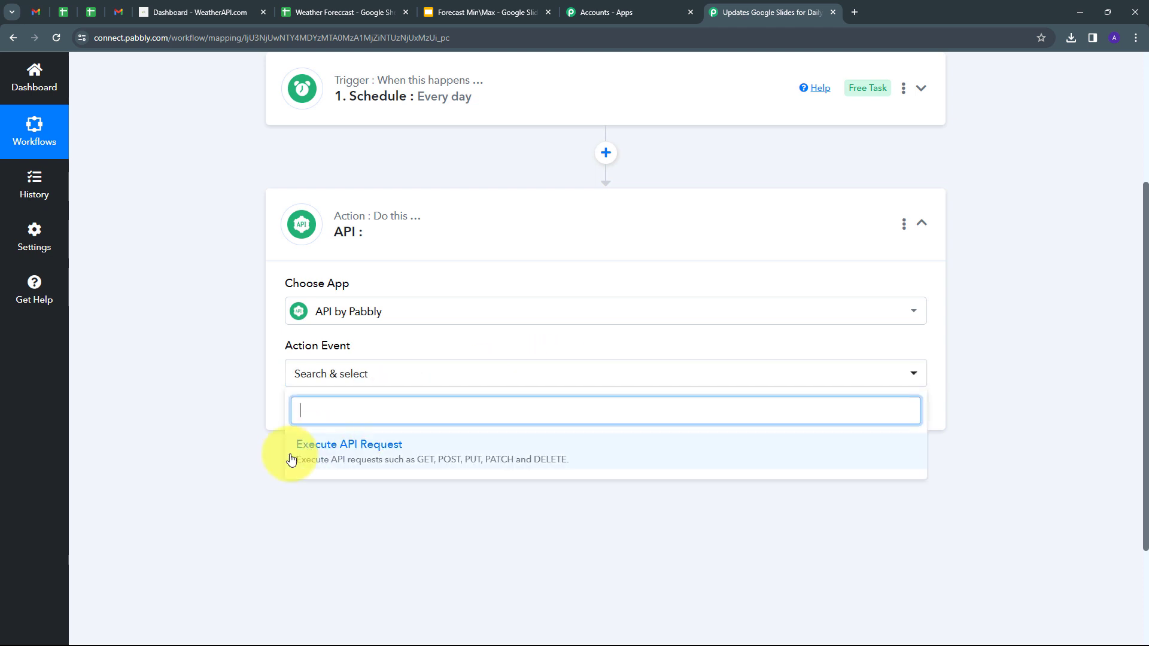
pyautogui.click(387, 454)
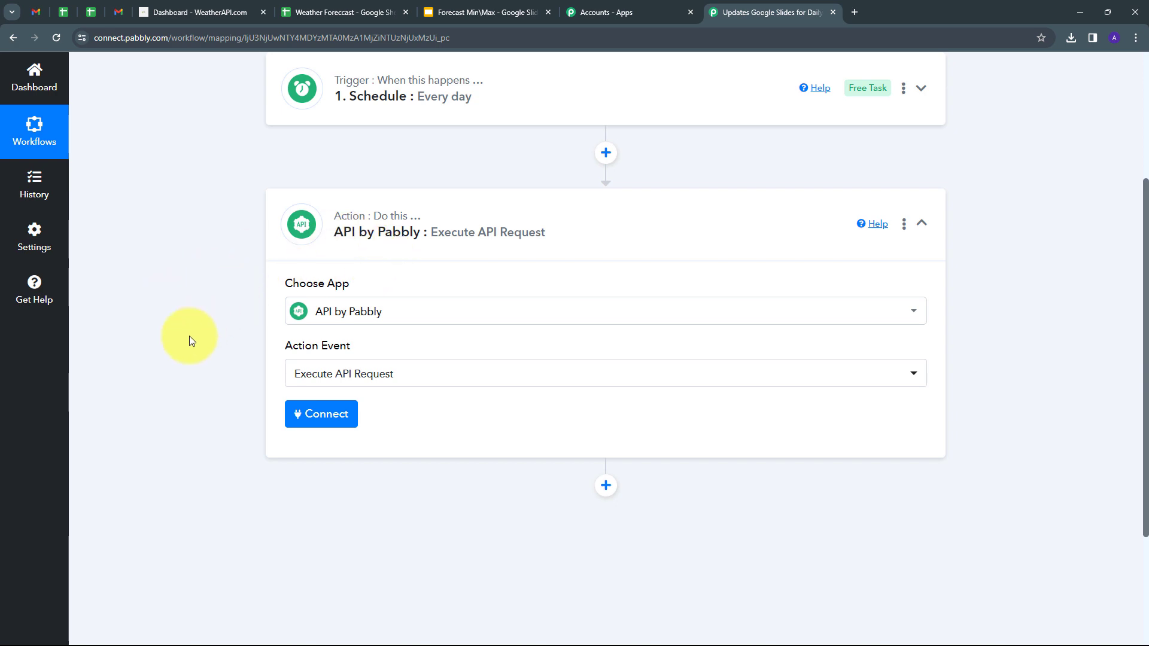
pyautogui.click(326, 415)
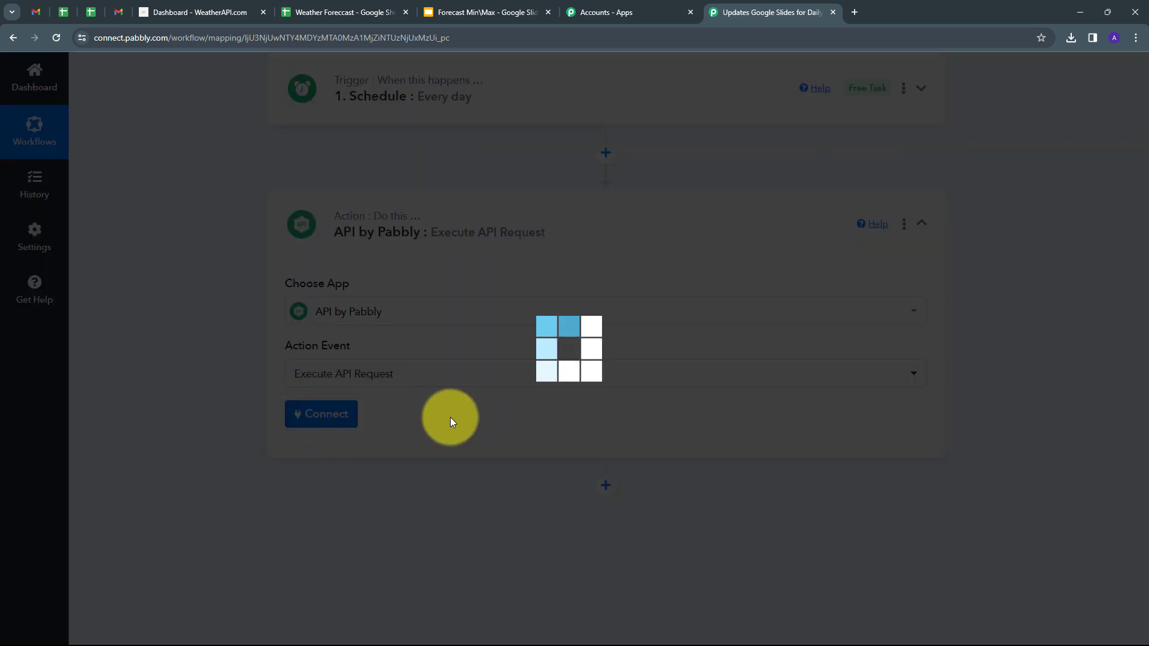
pyautogui.scroll(-3, 543, 371)
pyautogui.scroll(-2, 540, 372)
pyautogui.scroll(4, 541, 376)
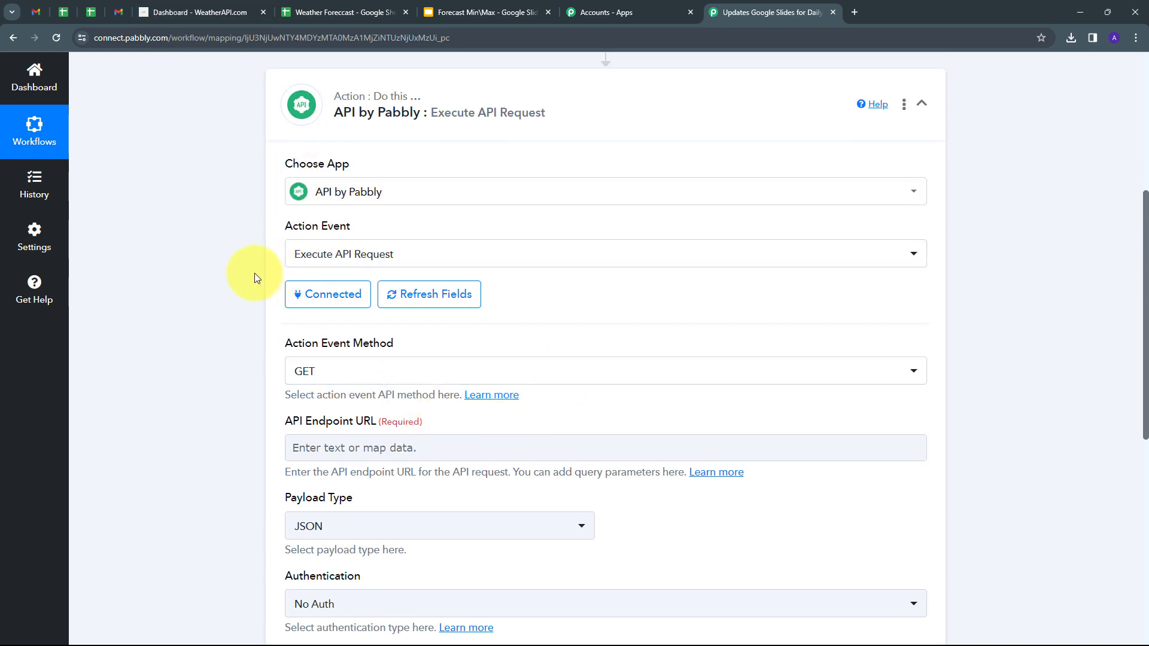
# Switch to WeatherAPI, copy the API key from the account dashboard, and paste it into the API Explorer's key field.
pyautogui.click(195, 17)
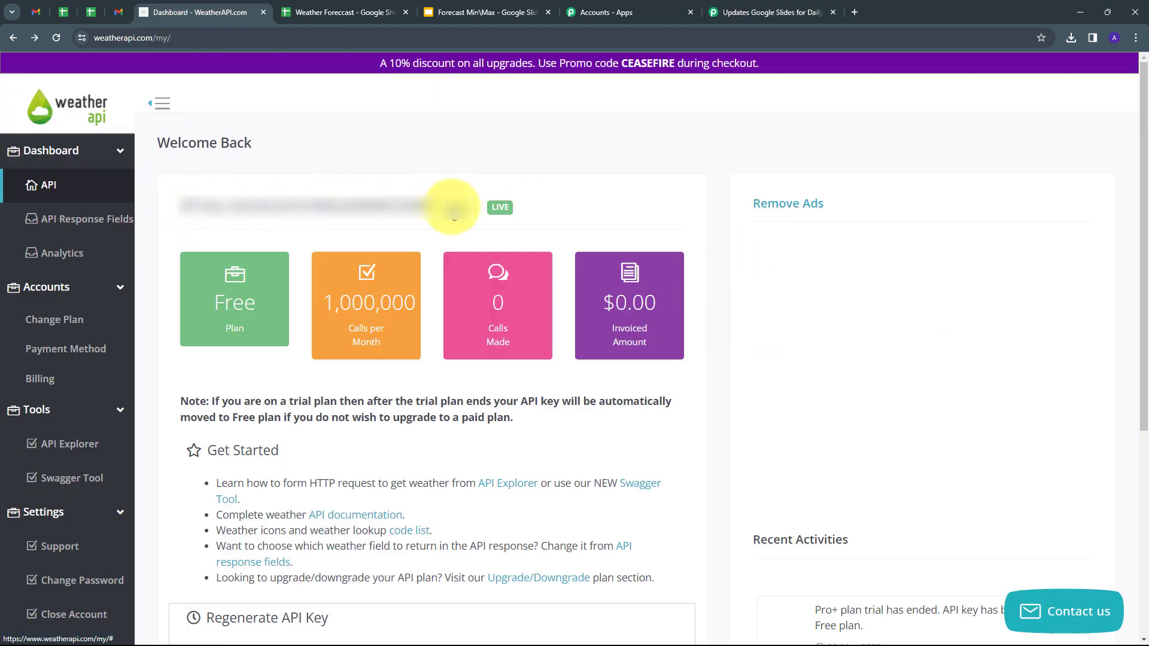
pyautogui.click(453, 209)
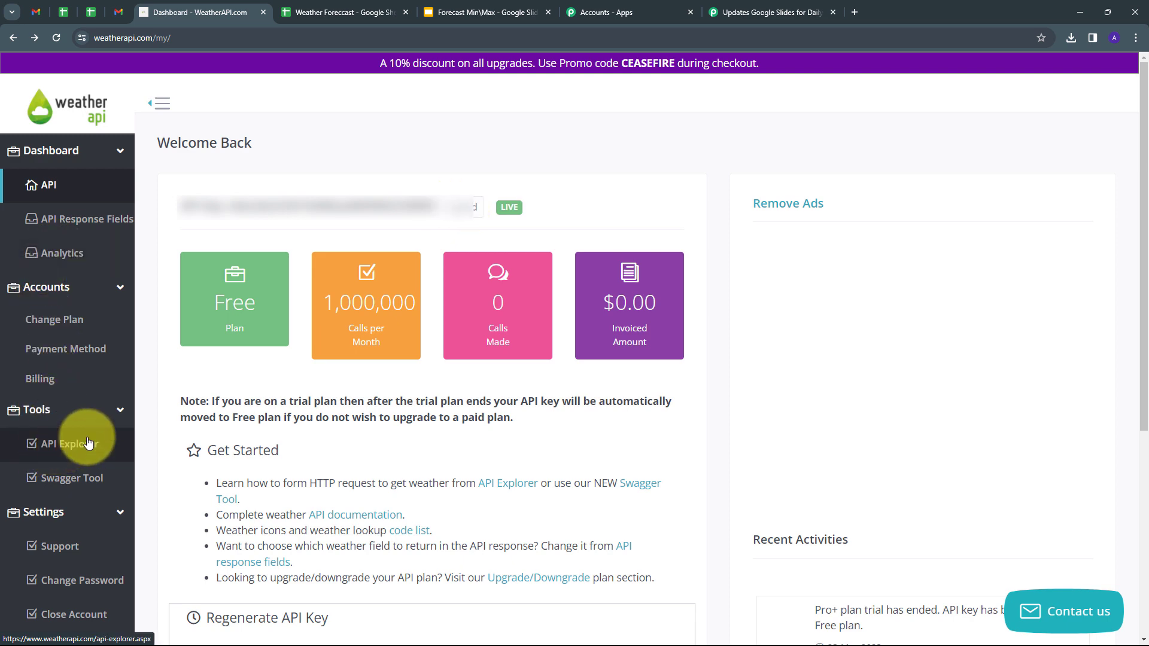
pyautogui.click(55, 444)
pyautogui.scroll(-3, 192, 270)
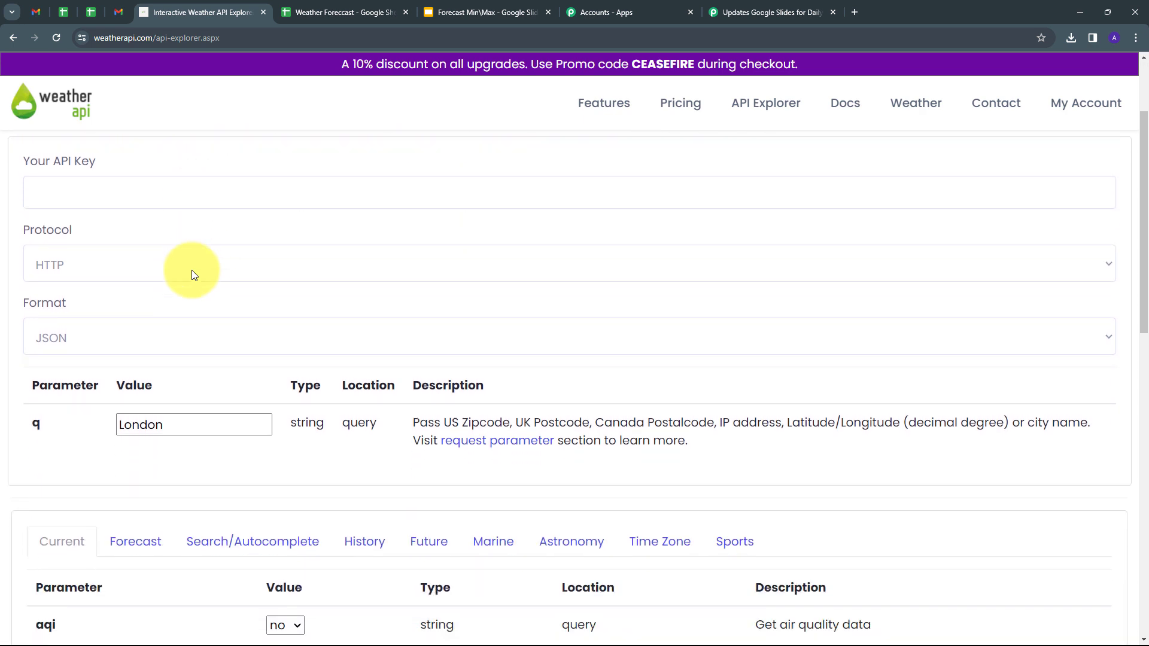
pyautogui.scroll(2, 161, 340)
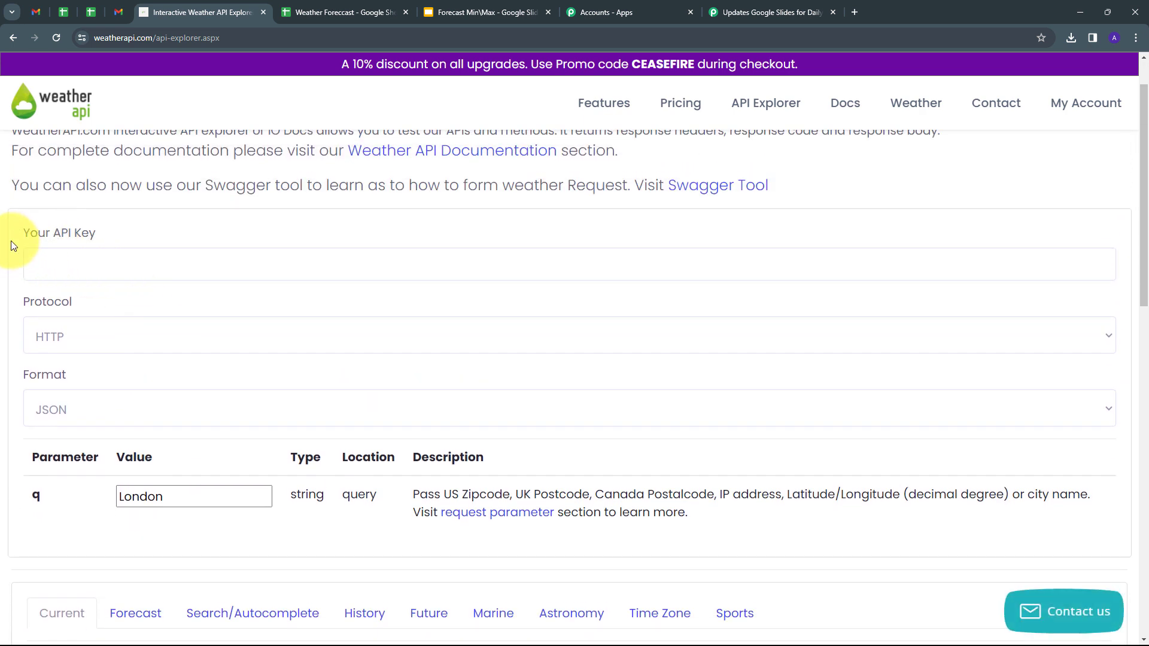
pyautogui.click(87, 267)
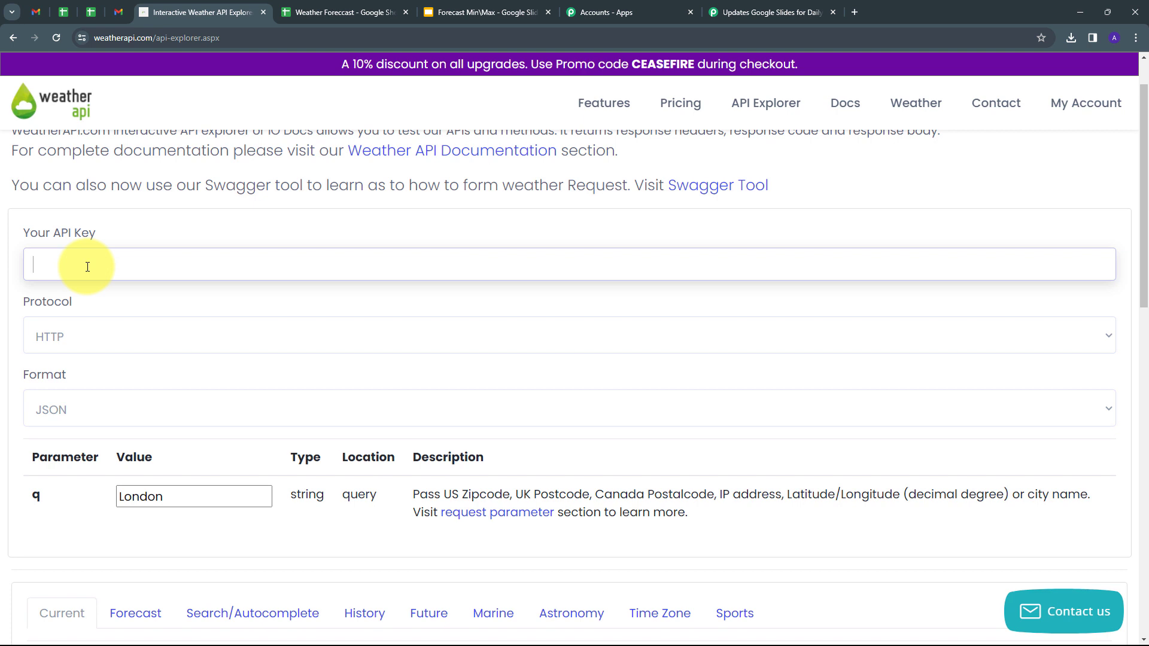
pyautogui.hotkey('ctrl', 'v')
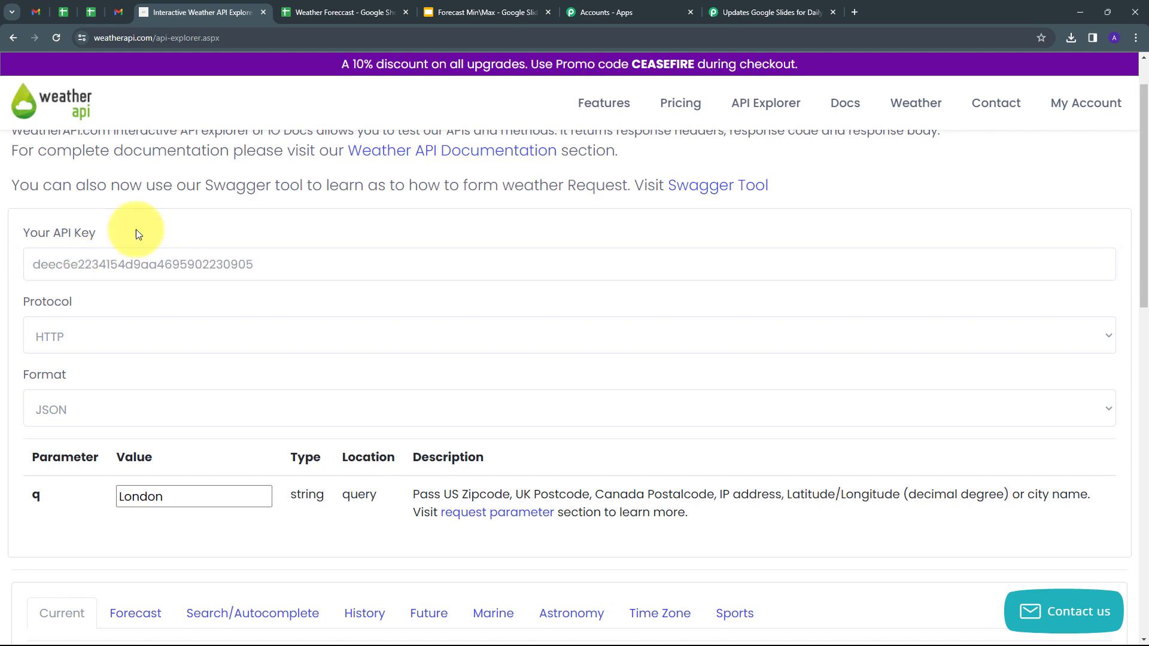
# Replace the location parameter q with Bhopal.
pyautogui.scroll(-2, 207, 230)
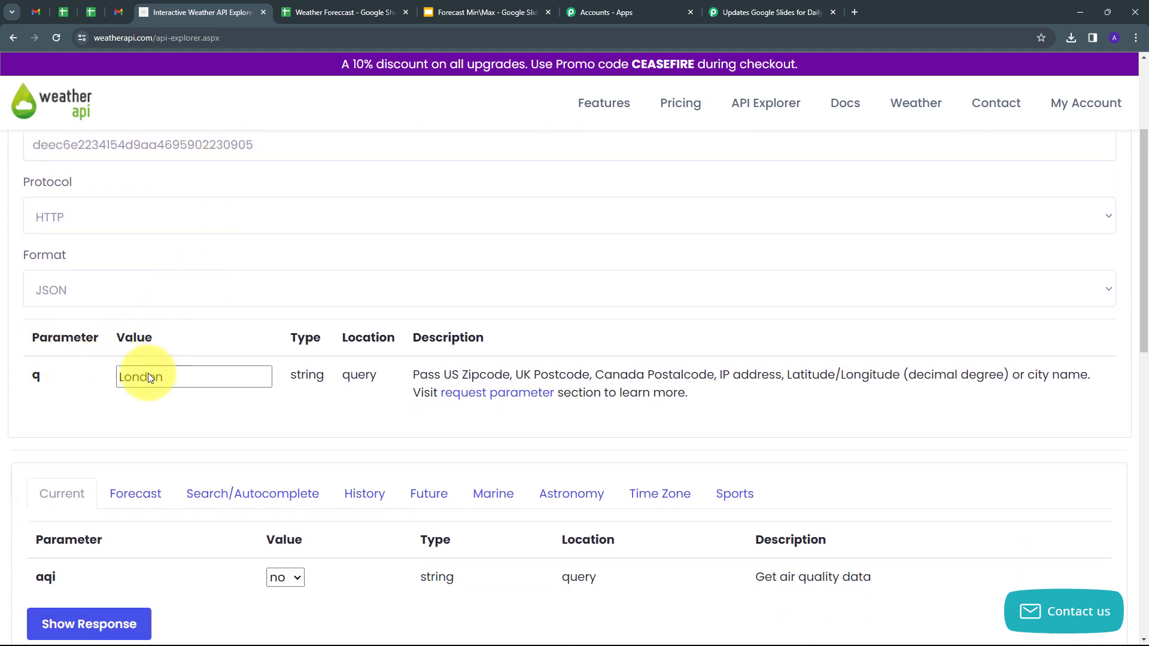
pyautogui.click(153, 376)
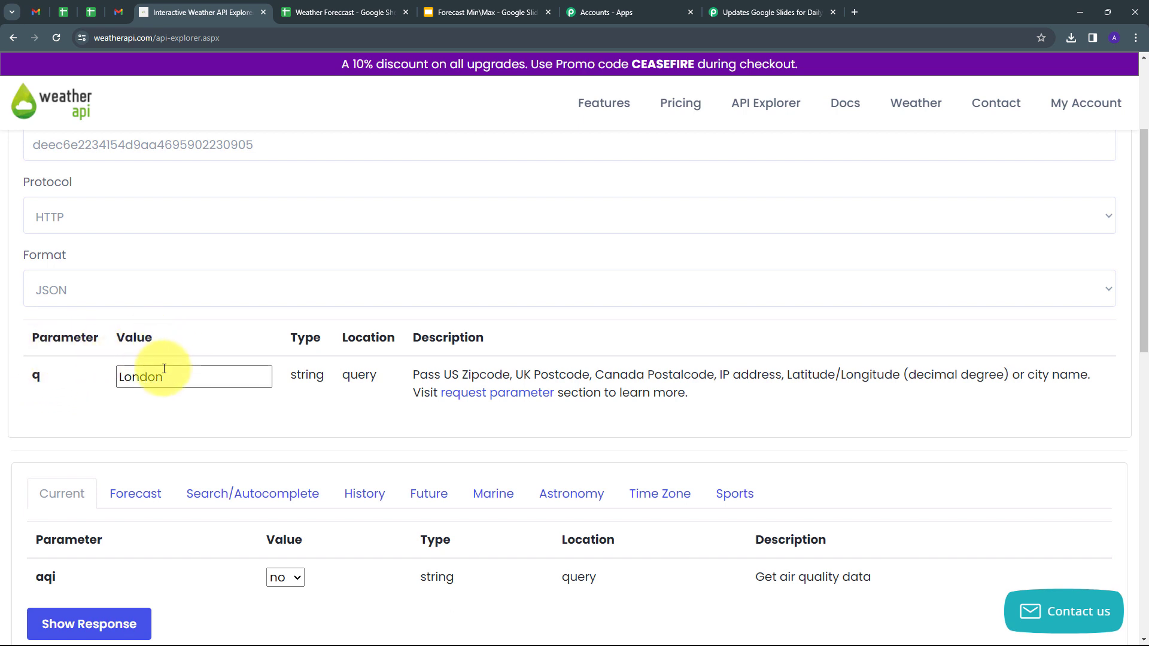
pyautogui.hotkey('ctrl', 'a')
pyautogui.press('BackSpace')
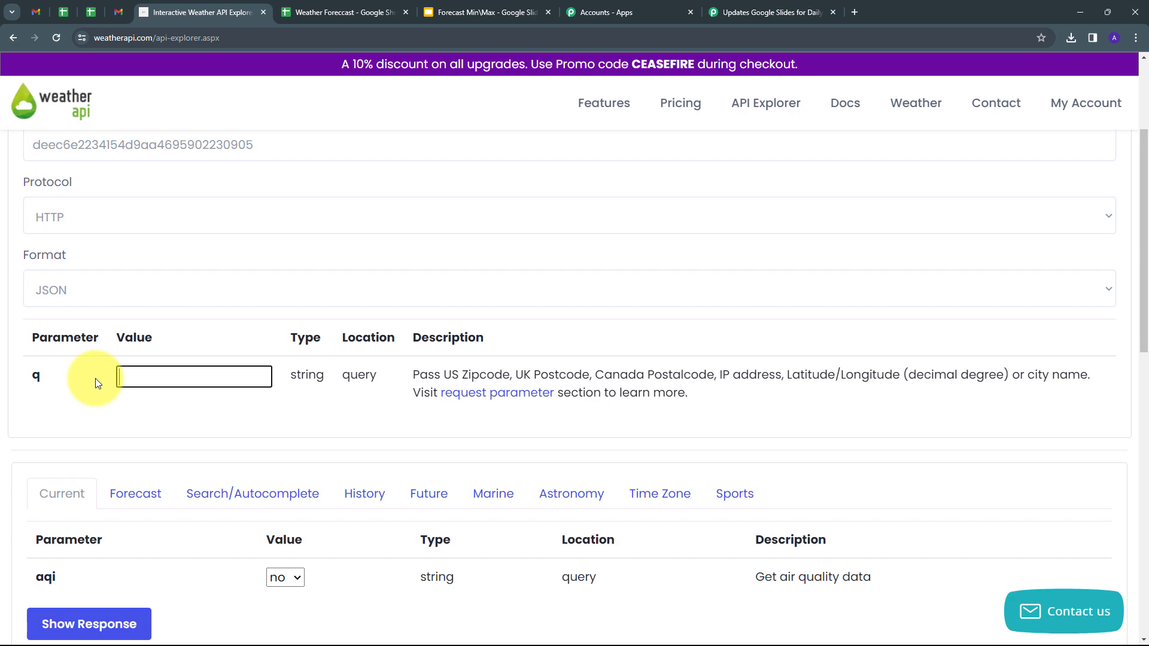
pyautogui.write('Bhopal')
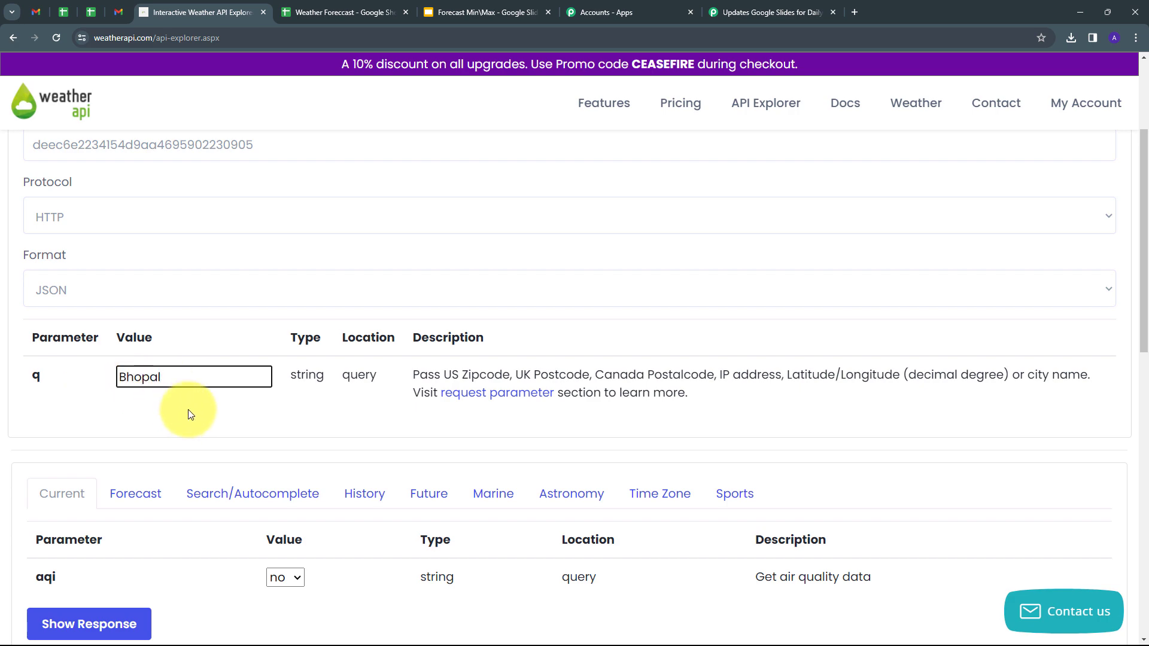
# Configure the Forecast request with days set to 1, aqi set to no, and alerts set to no.
pyautogui.scroll(-2, 198, 407)
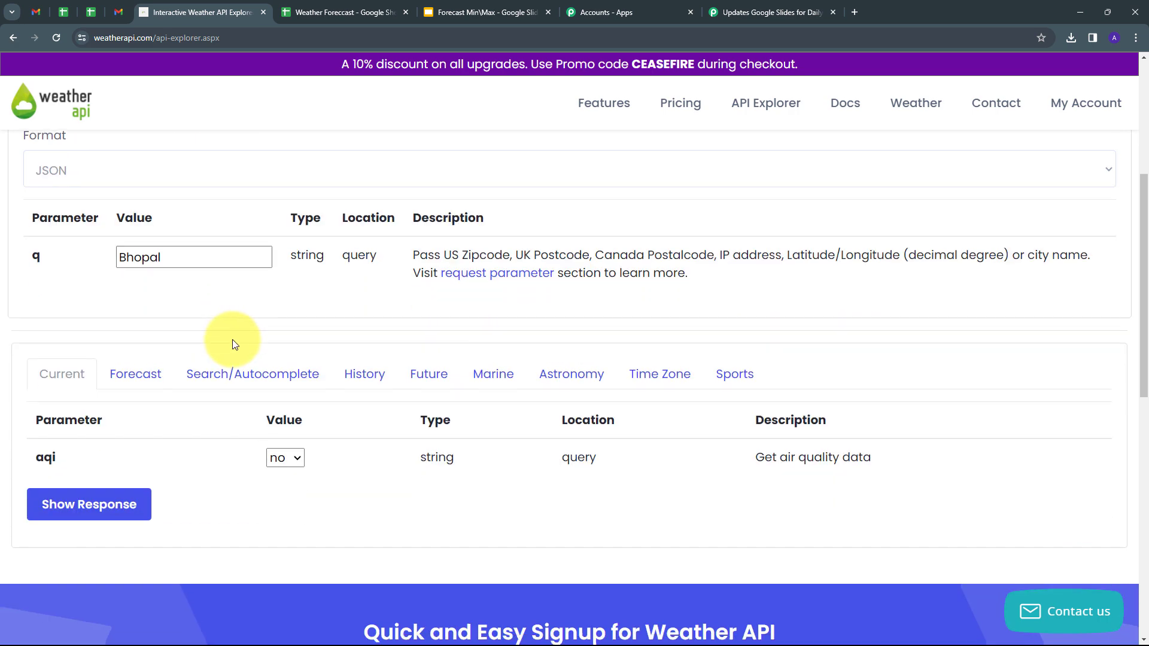
pyautogui.click(128, 381)
pyautogui.scroll(-3, 179, 358)
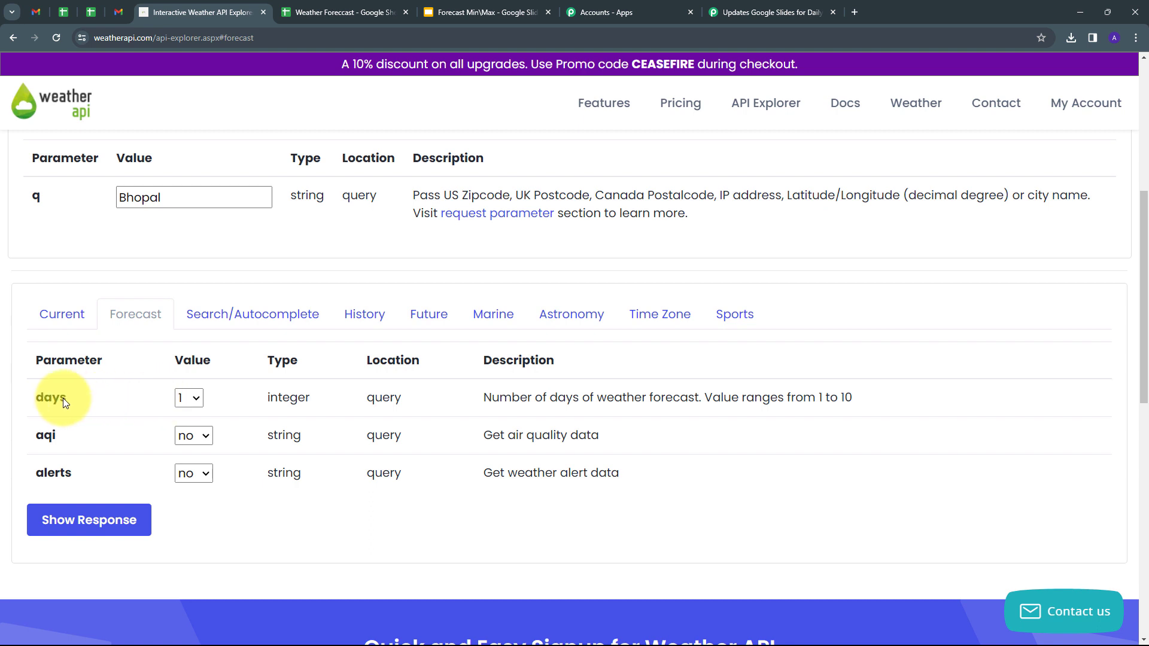
pyautogui.click(189, 398)
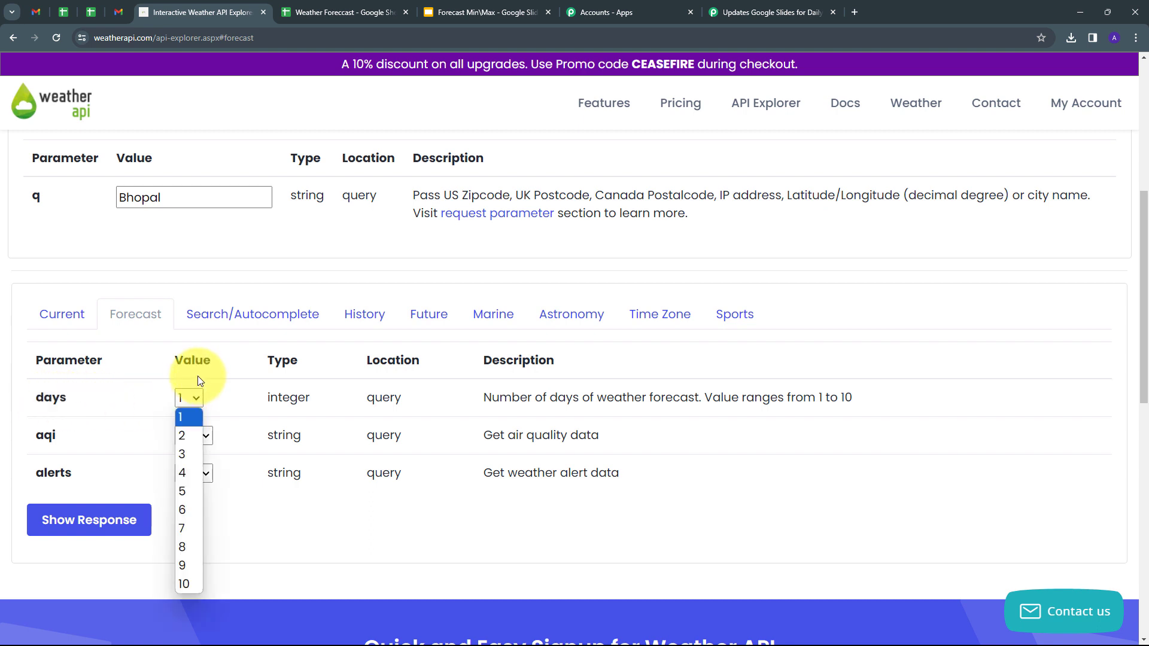
pyautogui.click(183, 417)
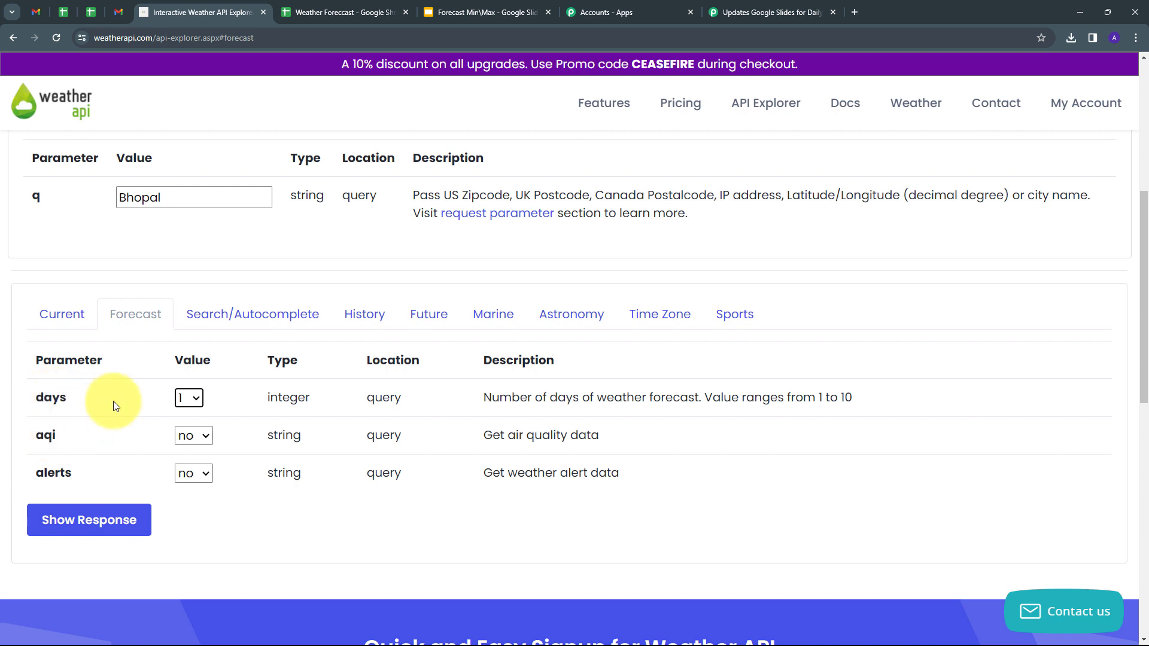
pyautogui.click(192, 441)
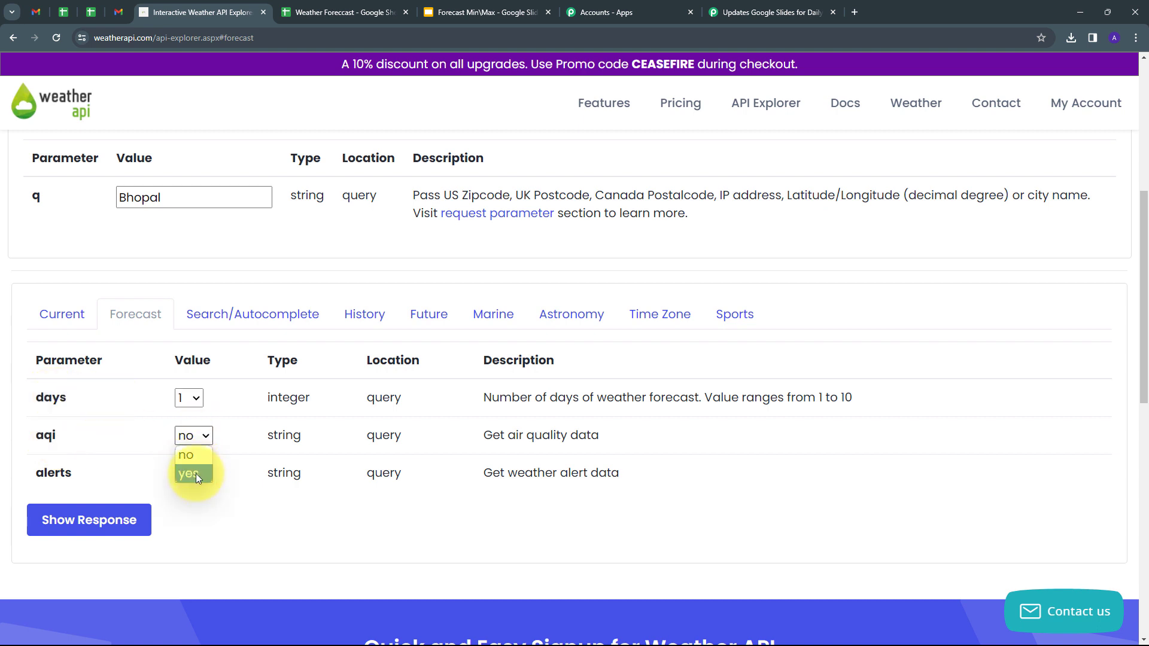
pyautogui.click(185, 459)
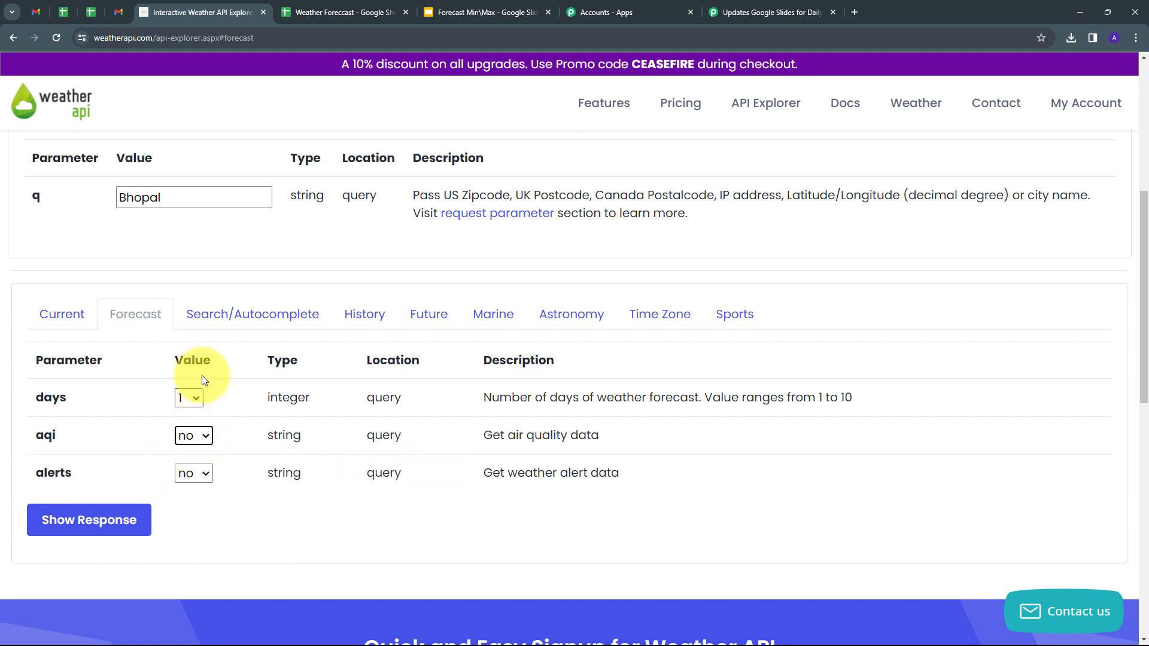
pyautogui.click(195, 473)
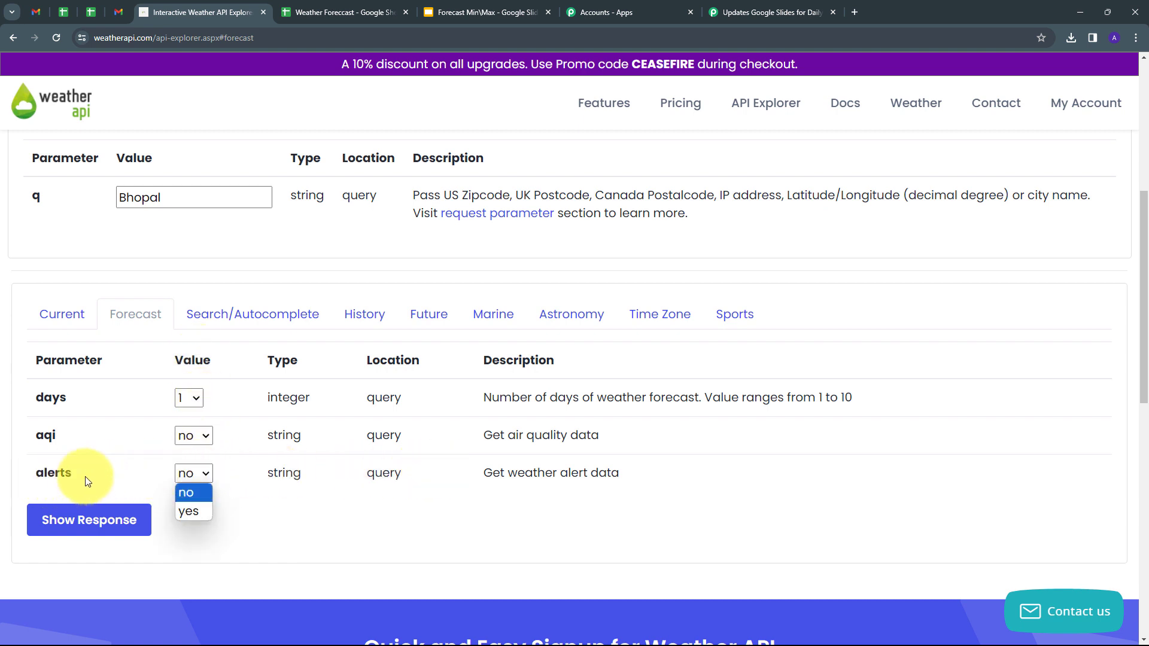
pyautogui.click(189, 491)
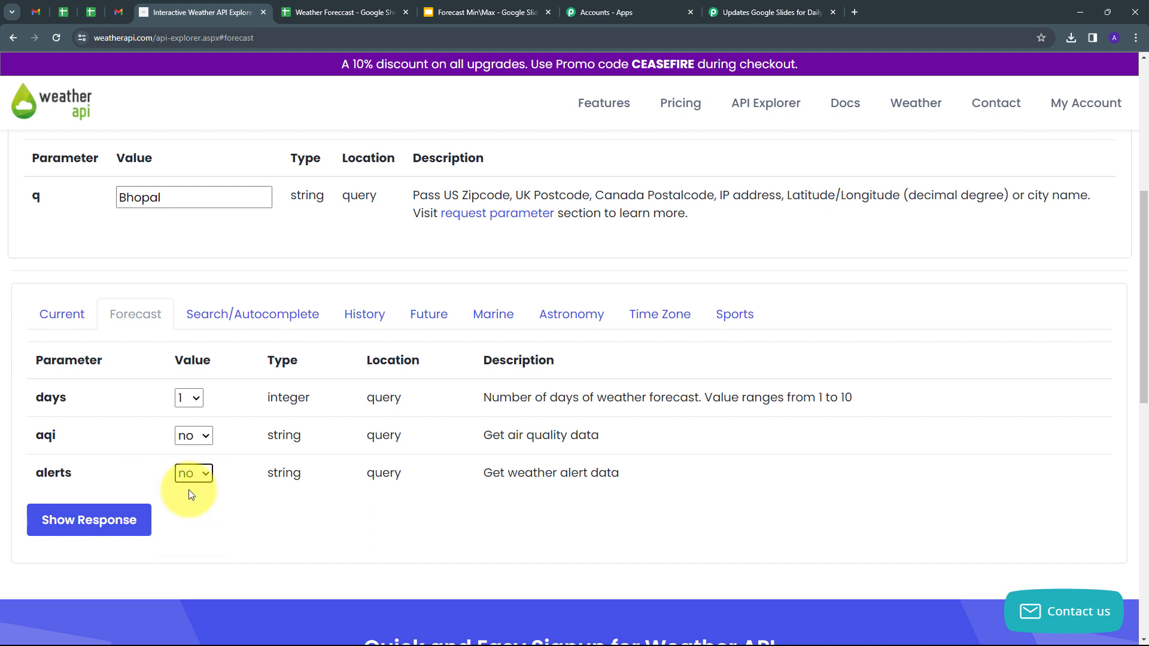
# Generate the forecast response for Bhopal and copy the resulting call URL.
pyautogui.scroll(-1, 116, 375)
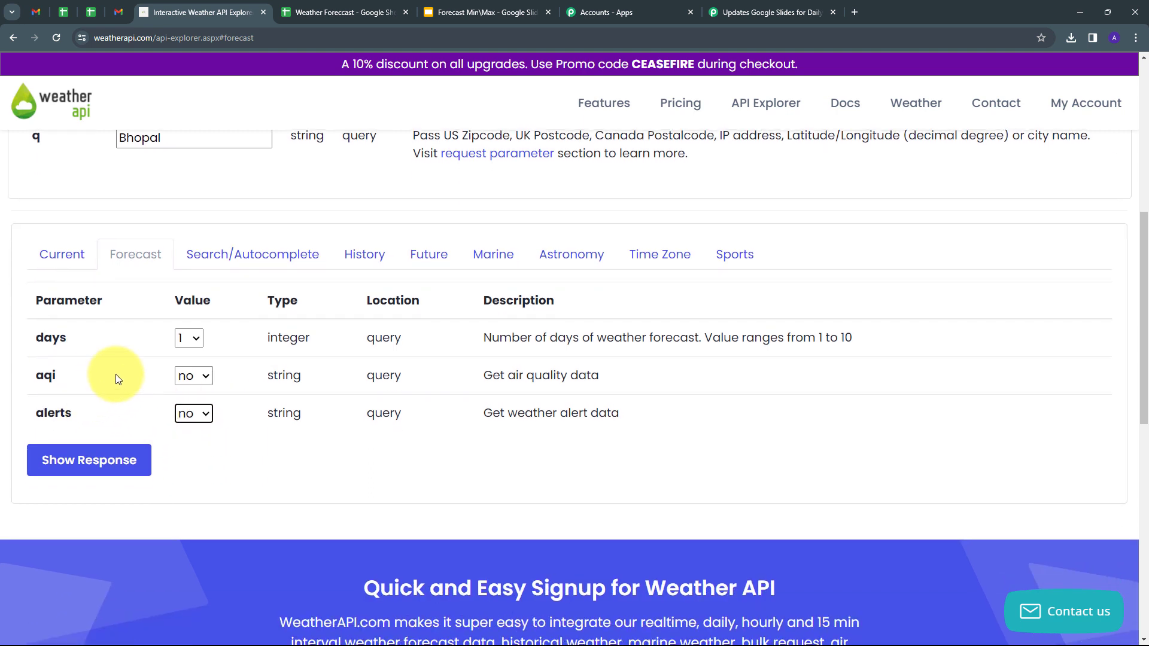
pyautogui.scroll(1, 116, 375)
pyautogui.click(79, 521)
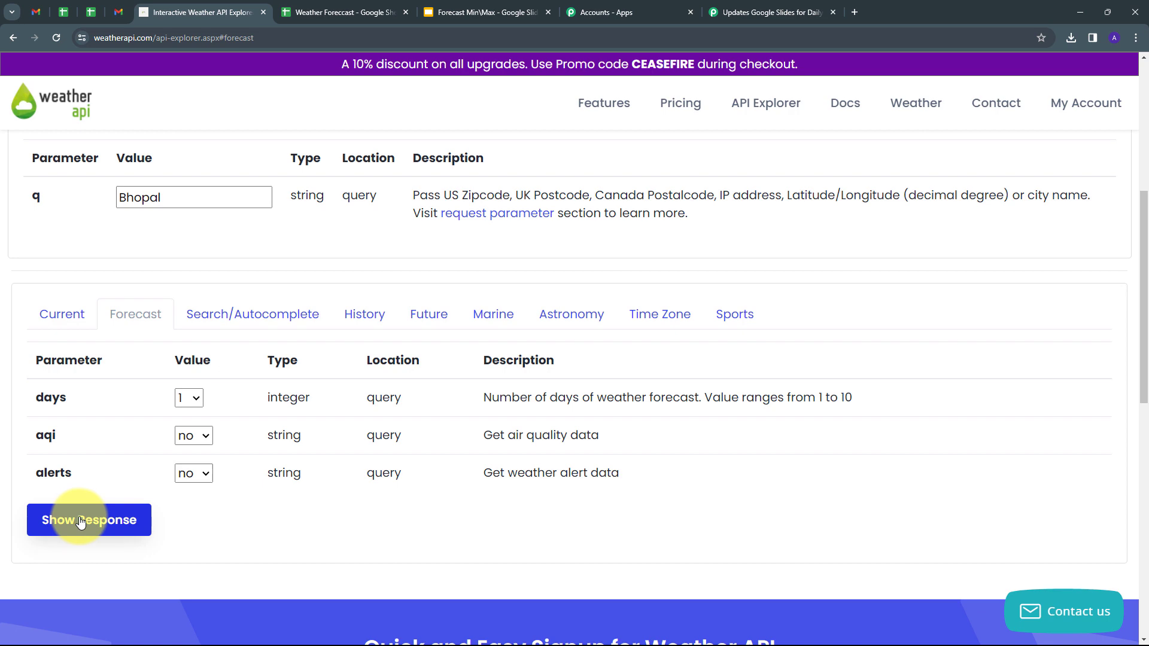
pyautogui.scroll(-5, 236, 372)
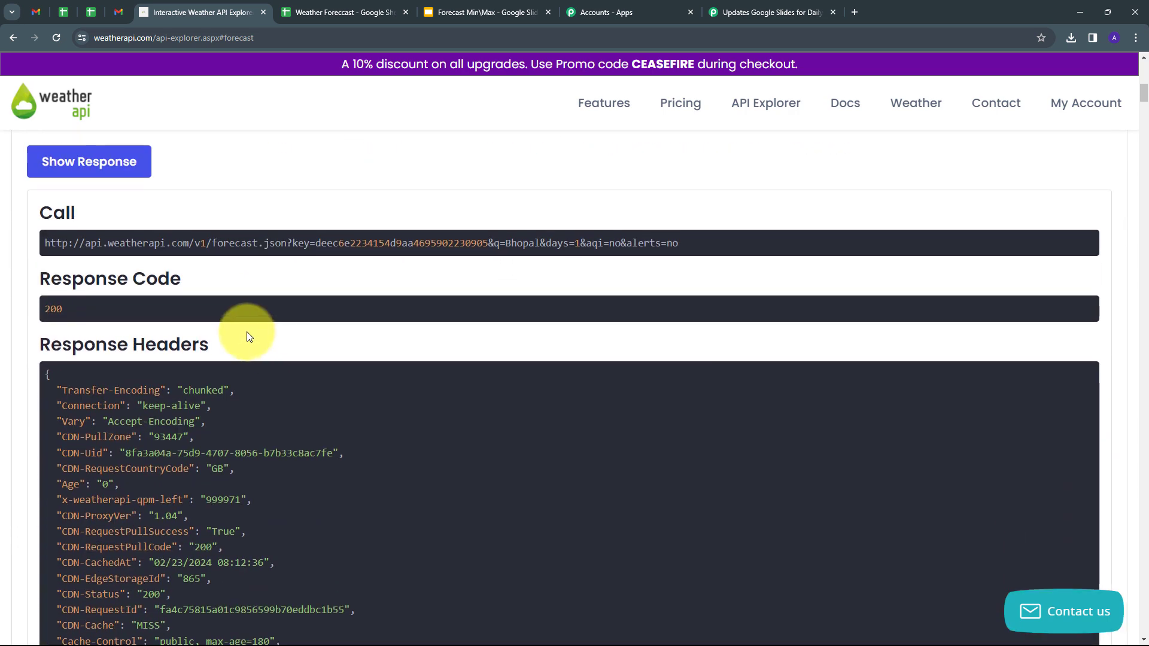
pyautogui.scroll(1, 246, 331)
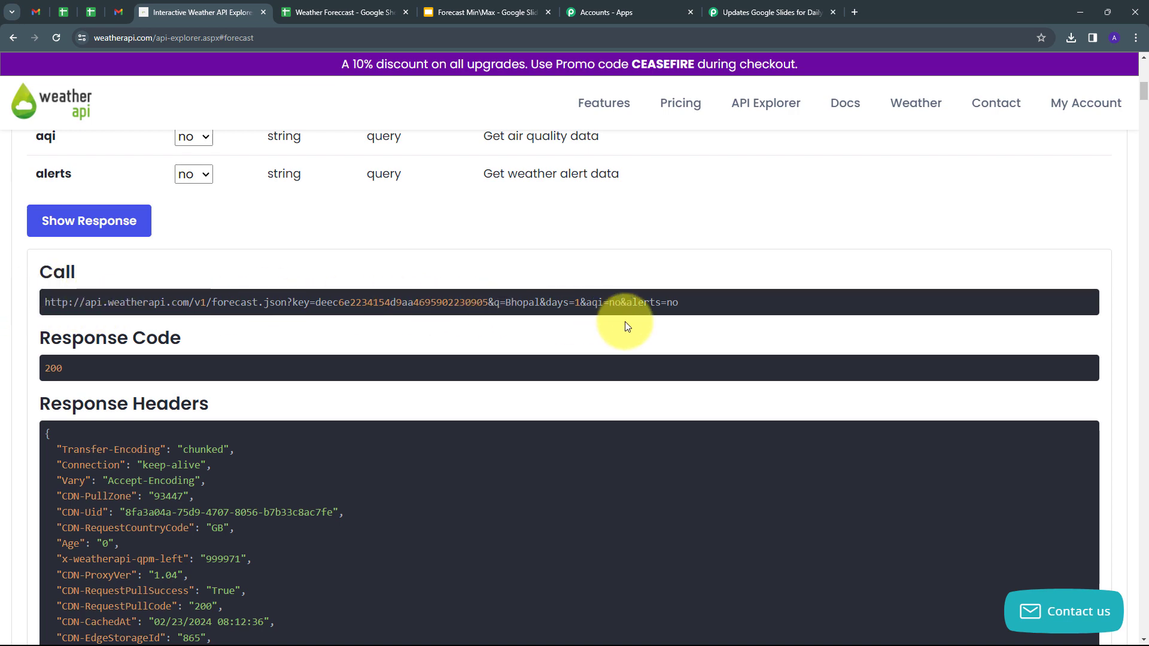
pyautogui.moveTo(679, 303); pyautogui.dragTo(74, 327)
pyautogui.click(289, 254)
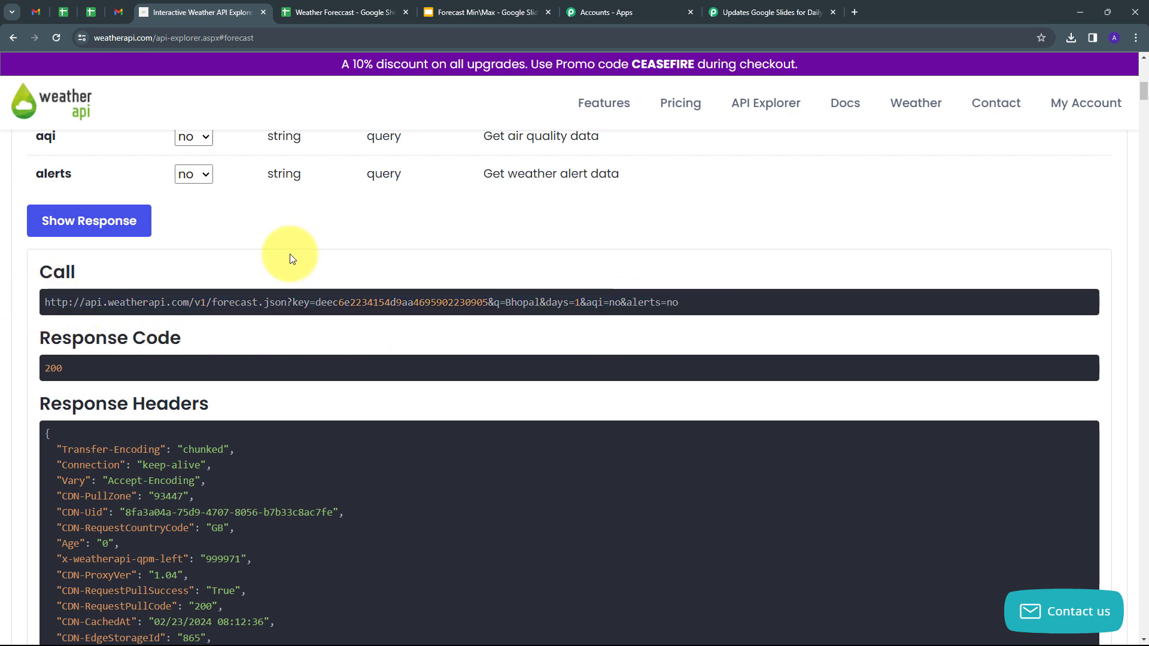
pyautogui.scroll(-2, 289, 253)
pyautogui.scroll(-8, 332, 348)
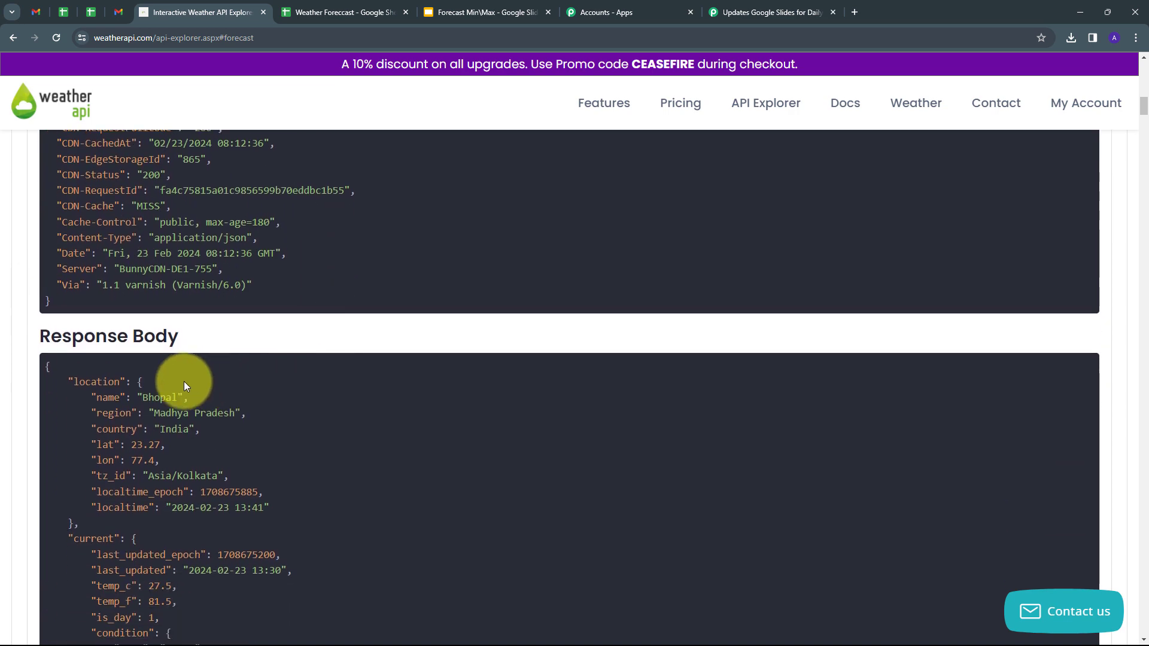
pyautogui.scroll(1, 343, 404)
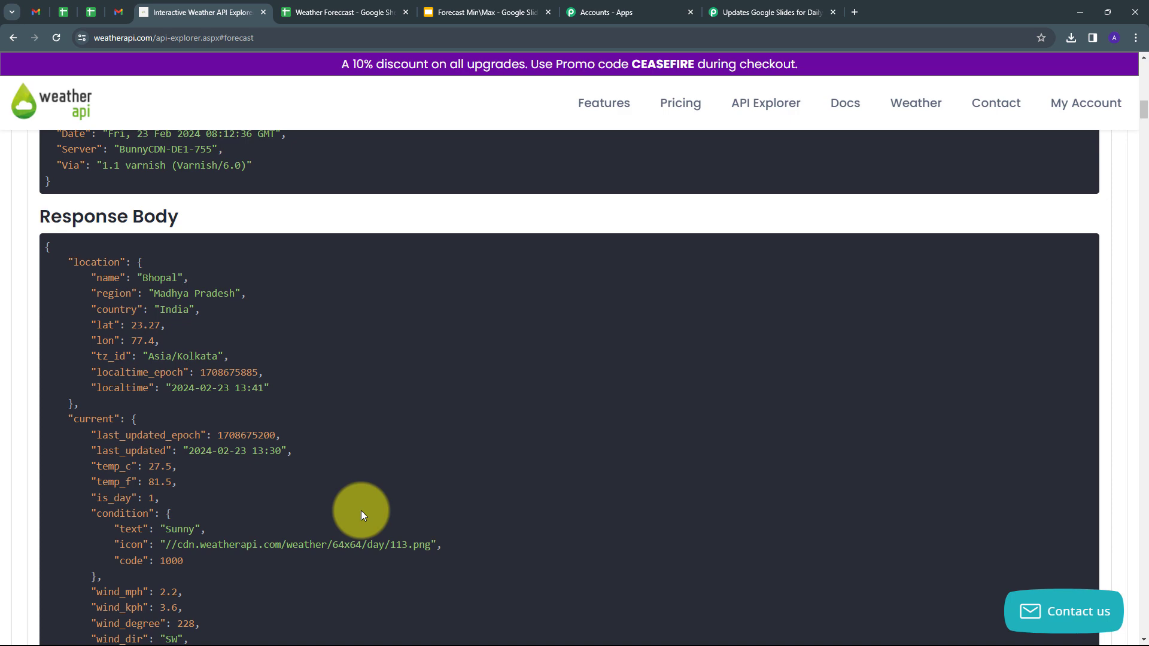
pyautogui.scroll(9, 318, 441)
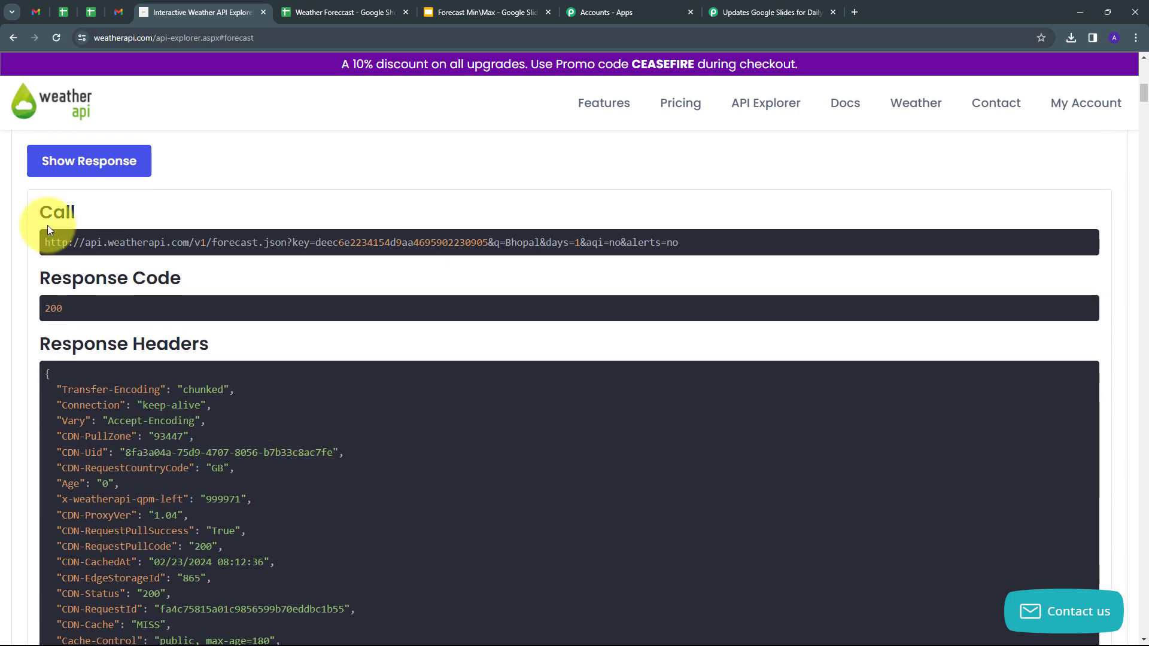
# Switch to the Pabbly Connect workflow and set the API request's action event method to GET.
pyautogui.click(747, 12)
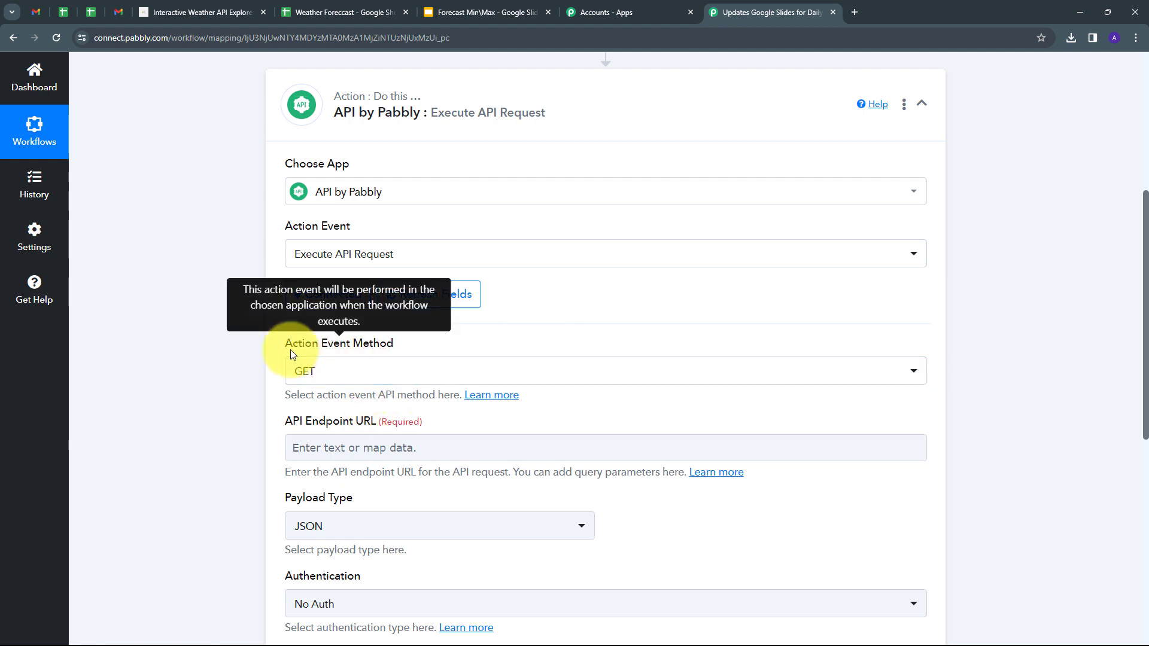
pyautogui.scroll(-1, 400, 308)
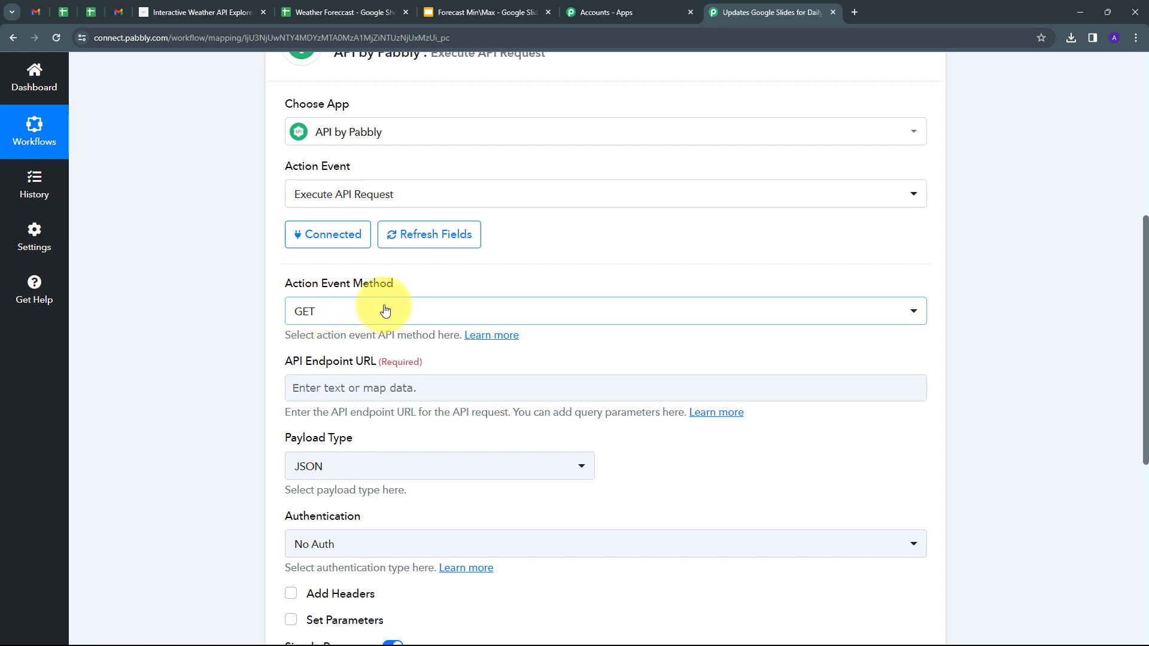
pyautogui.click(384, 311)
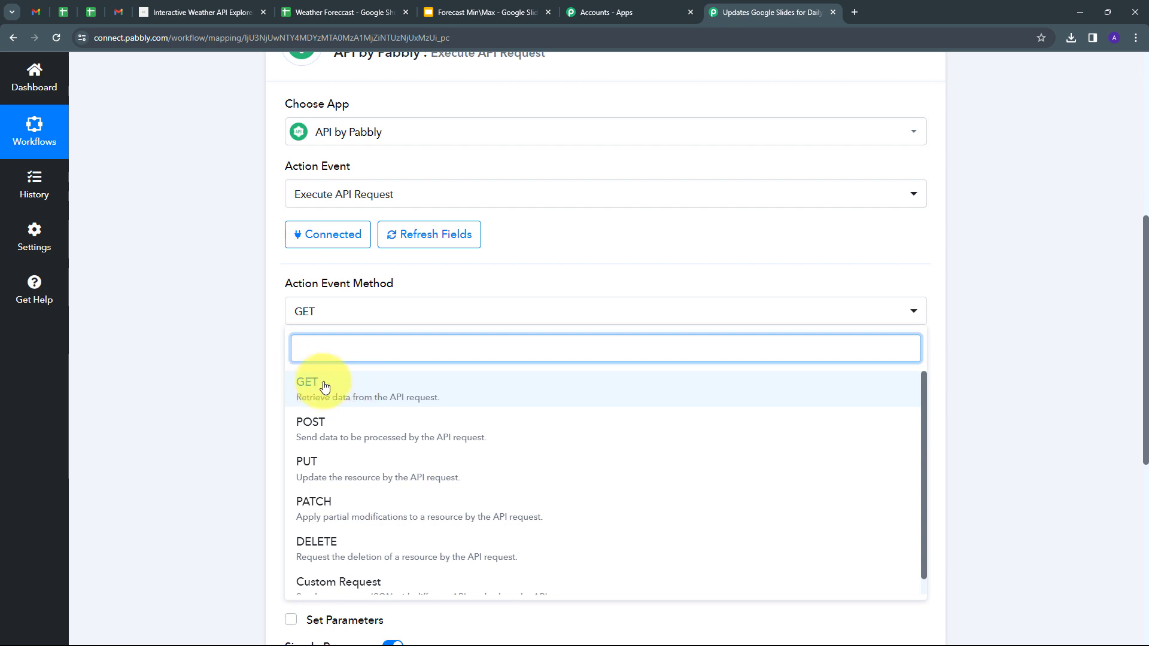
pyautogui.click(354, 392)
# Paste the copied WeatherAPI forecast call URL, including its API key, as the API endpoint URL.
pyautogui.moveTo(291, 364)
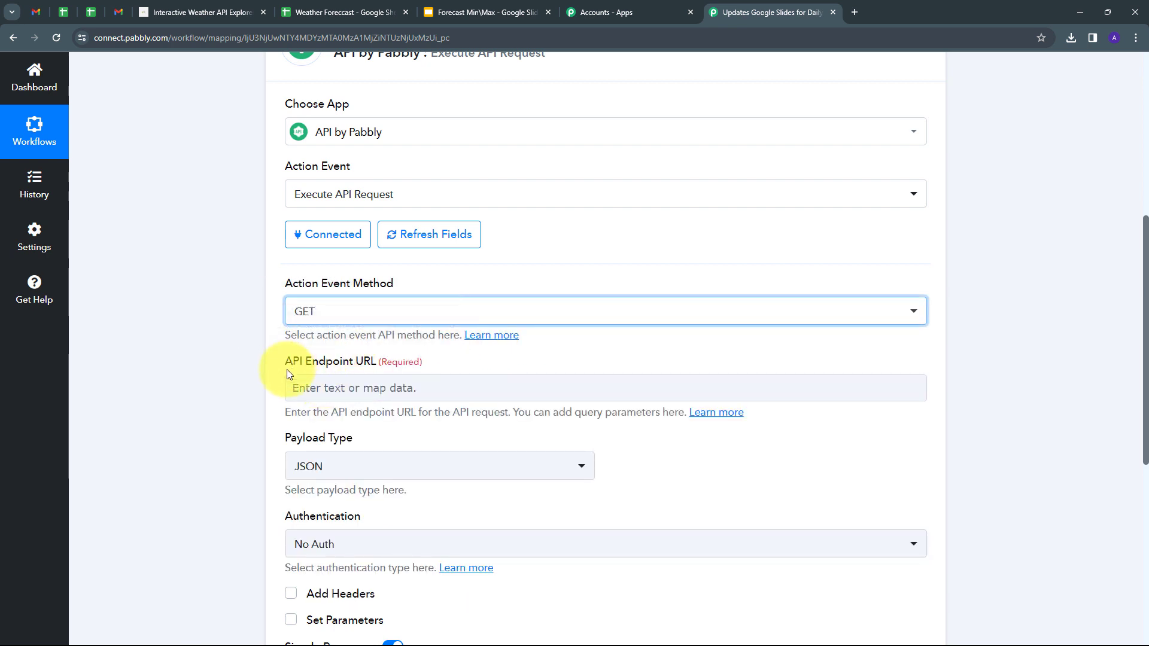
pyautogui.click(361, 389)
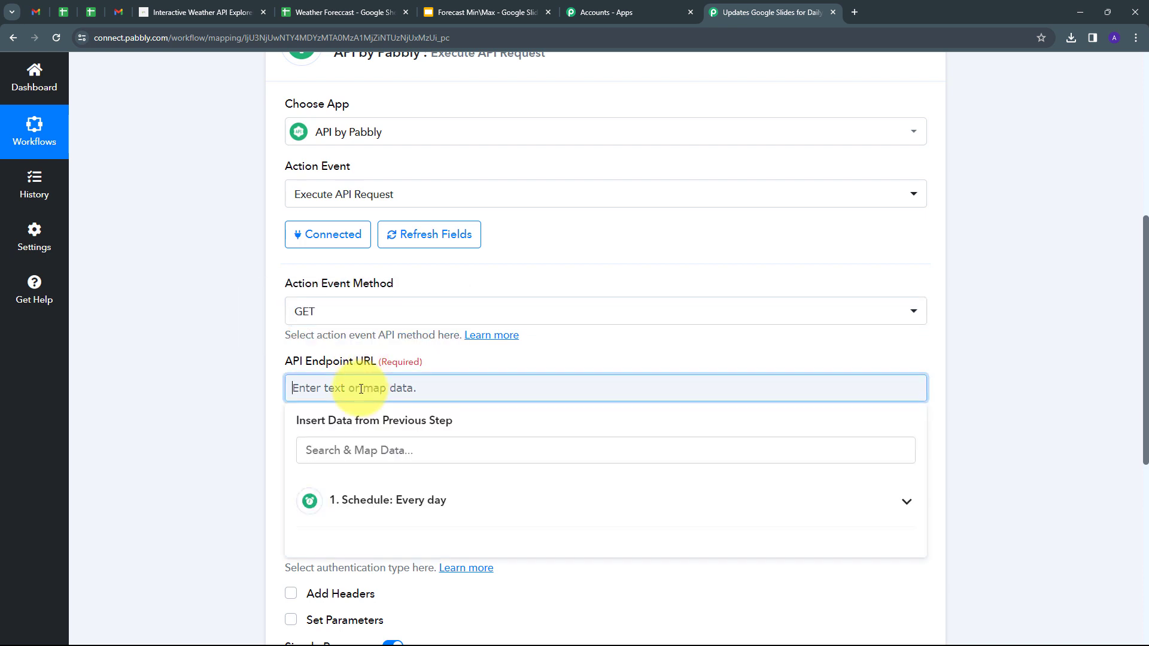
pyautogui.hotkey('ctrl', 'v')
pyautogui.click(250, 372)
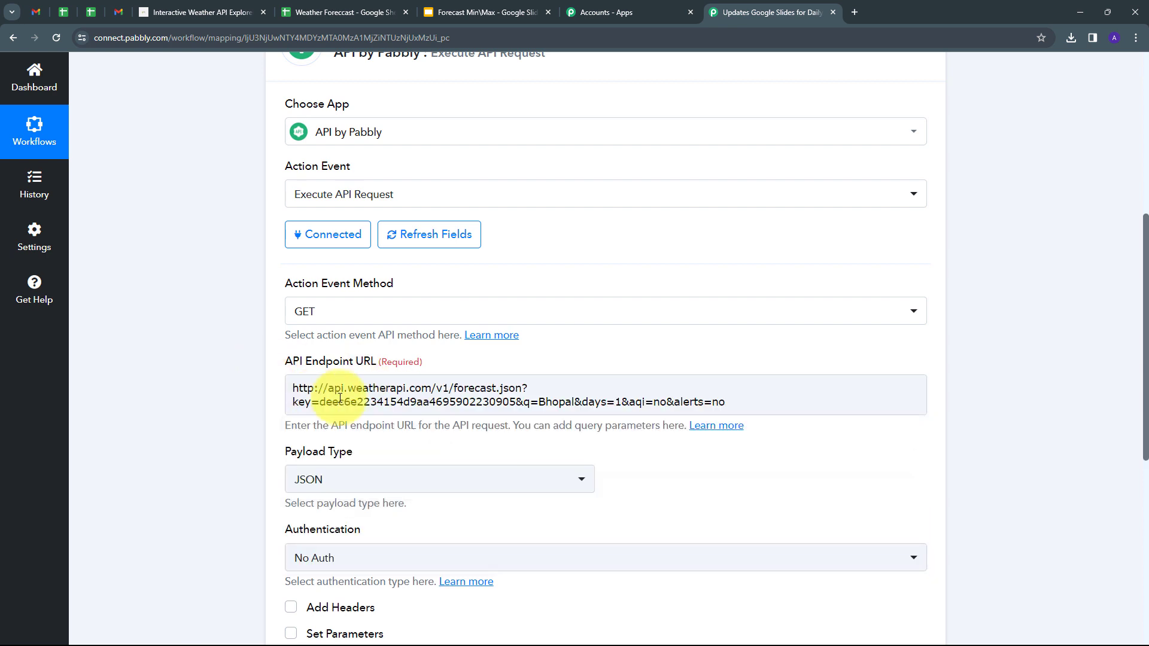
pyautogui.click(526, 371)
# Set the payload type of the API request to JSON.
pyautogui.scroll(-2, 295, 339)
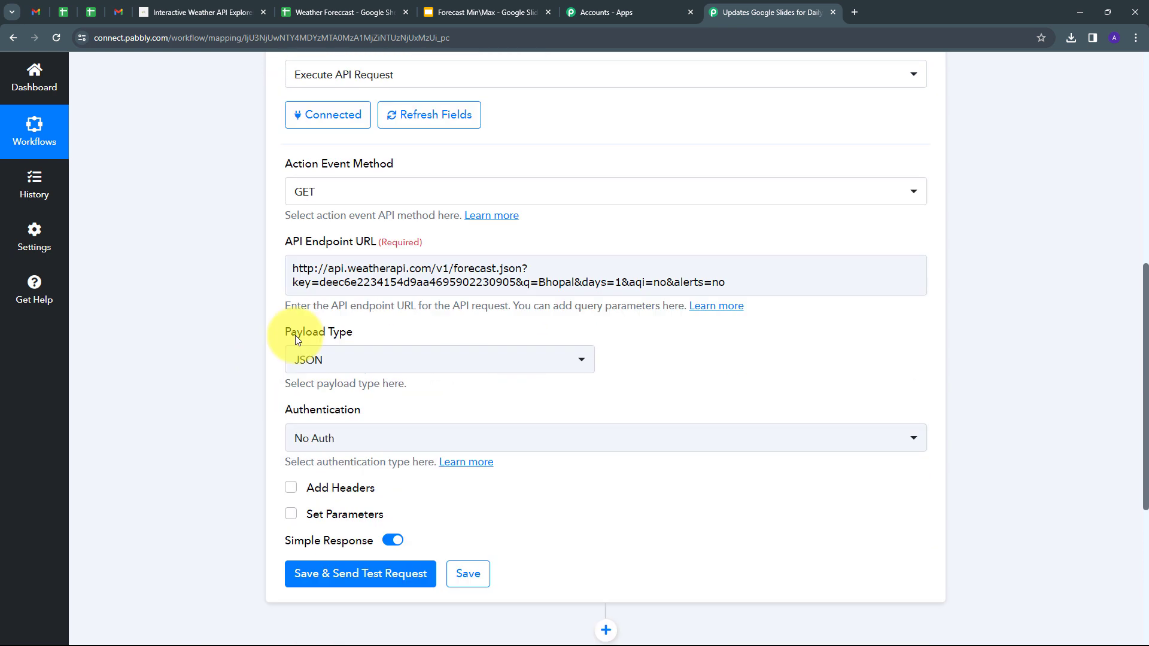
pyautogui.click(335, 357)
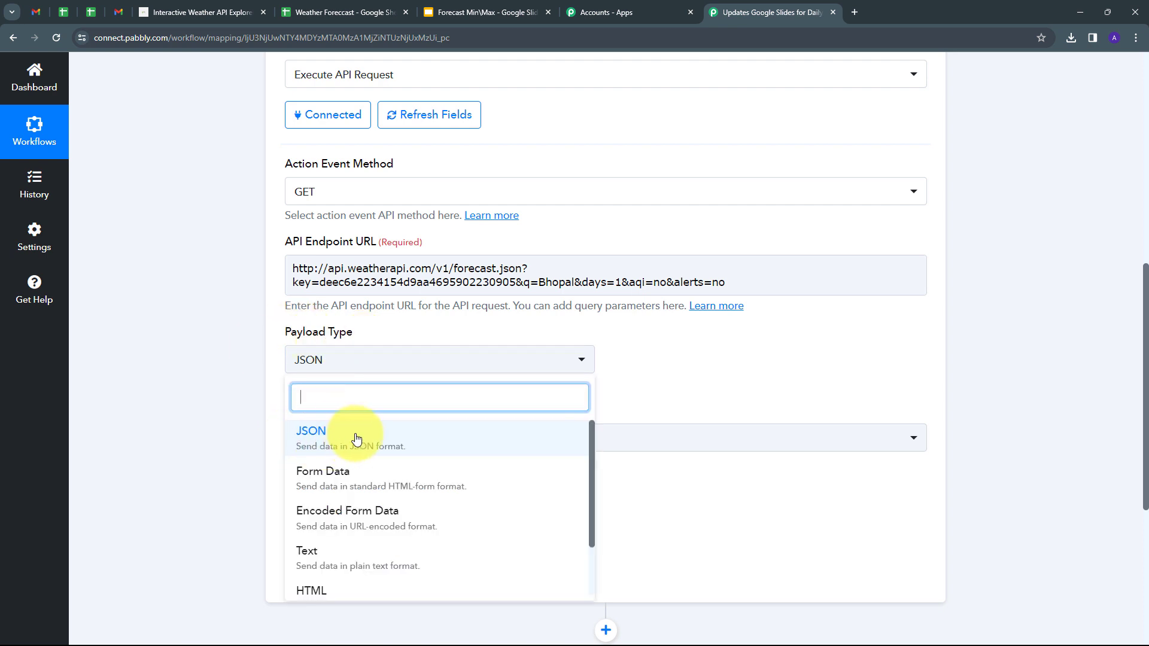
pyautogui.click(331, 437)
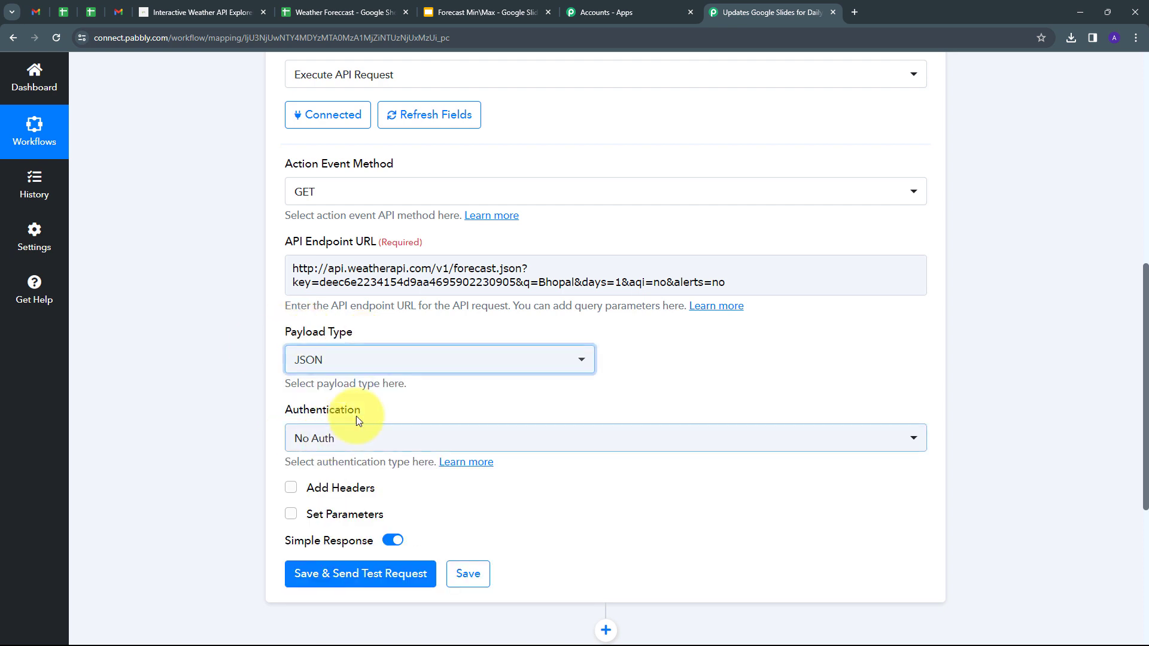
# Save the API request with no authentication, headers or parameters and send a test request.
pyautogui.scroll(-1, 311, 389)
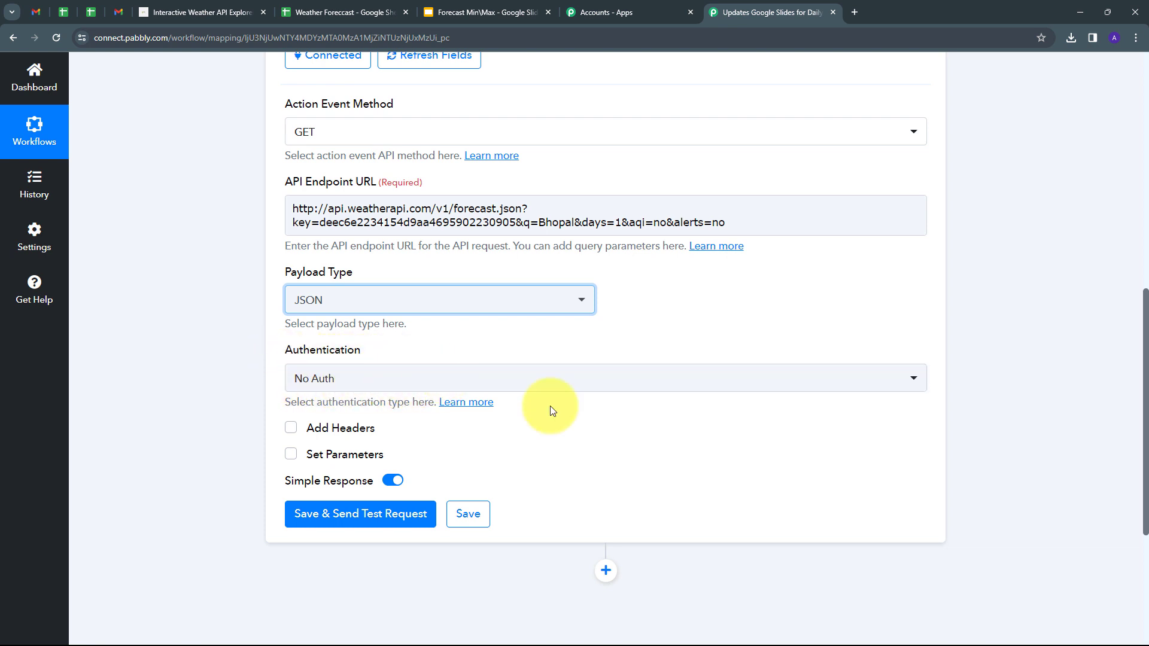
pyautogui.scroll(2, 550, 407)
pyautogui.scroll(-1, 550, 406)
pyautogui.scroll(-1, 550, 411)
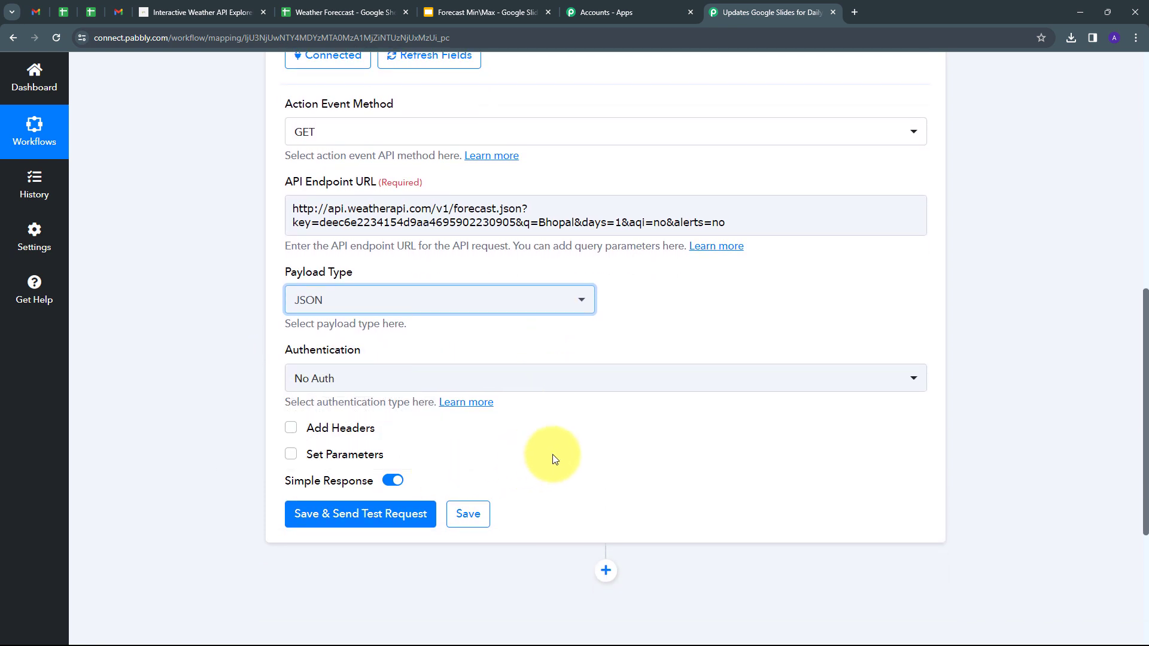
pyautogui.click(370, 521)
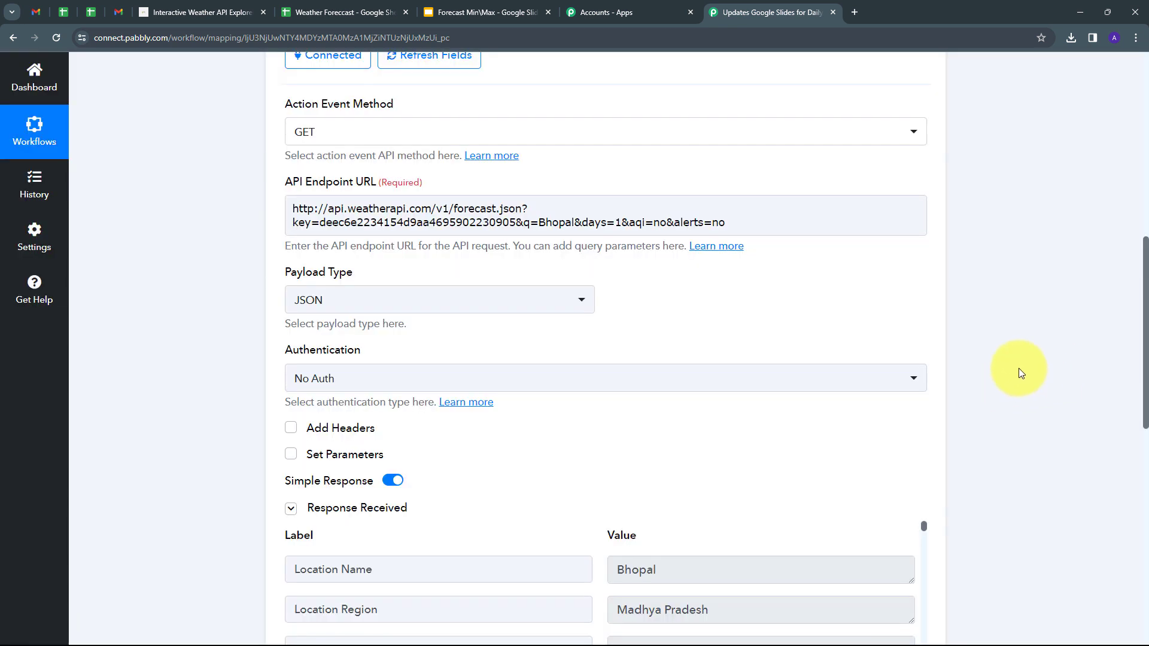
# Examine the location name, region, country, latitude and longitude in the received API response.
pyautogui.scroll(-6, 981, 343)
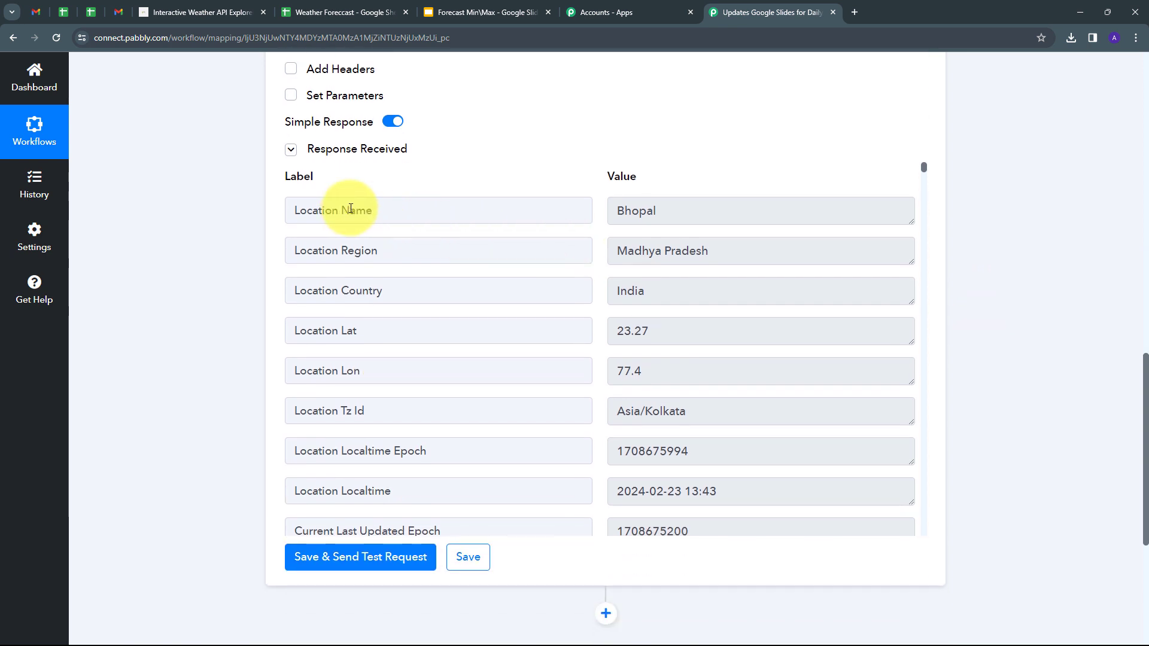
pyautogui.doubleClick(680, 214)
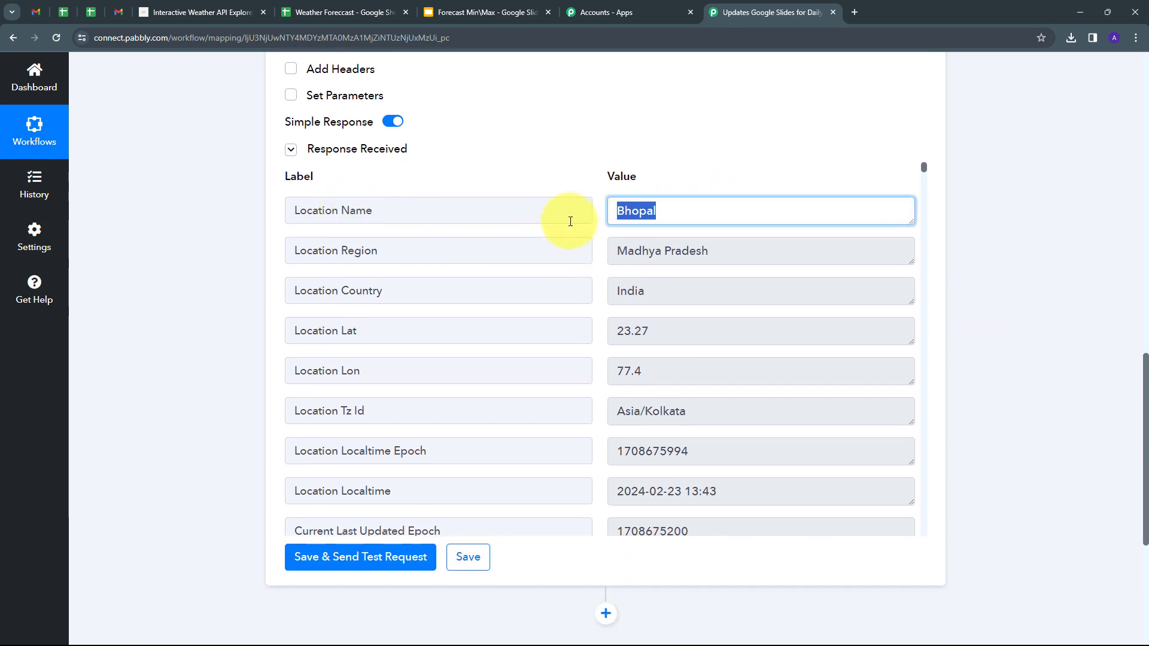
pyautogui.click(712, 248)
pyautogui.hotkey('ctrl', 'a')
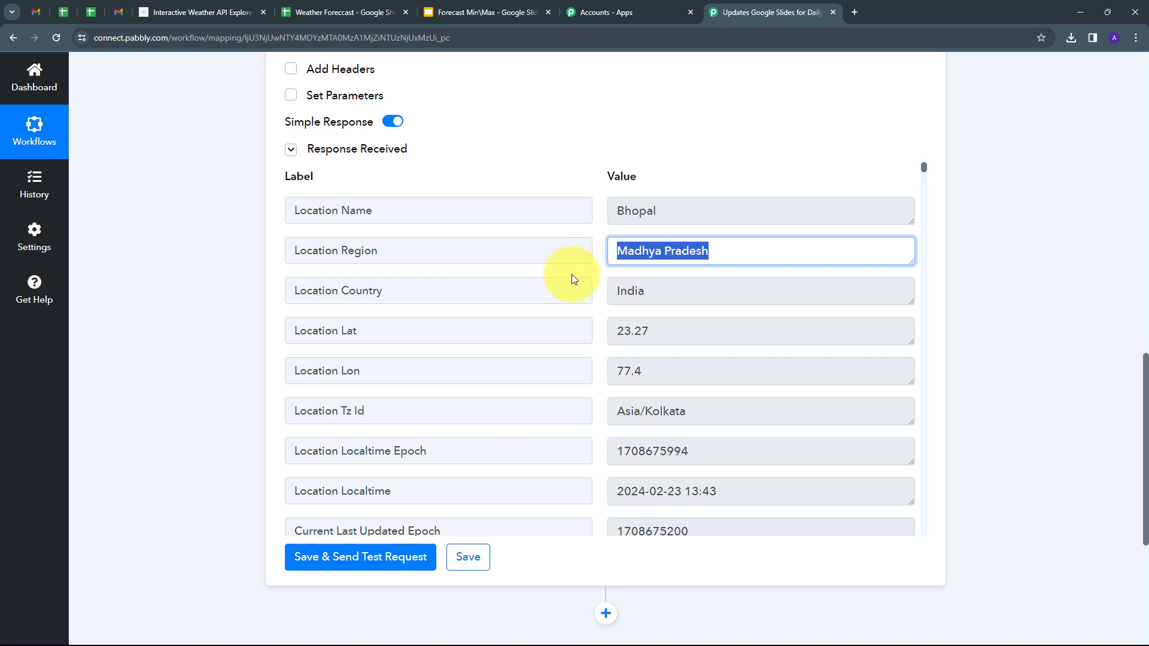
pyautogui.click(679, 291)
pyautogui.hotkey('ctrl', 'a')
pyautogui.click(637, 331)
pyautogui.hotkey('ctrl', 'a')
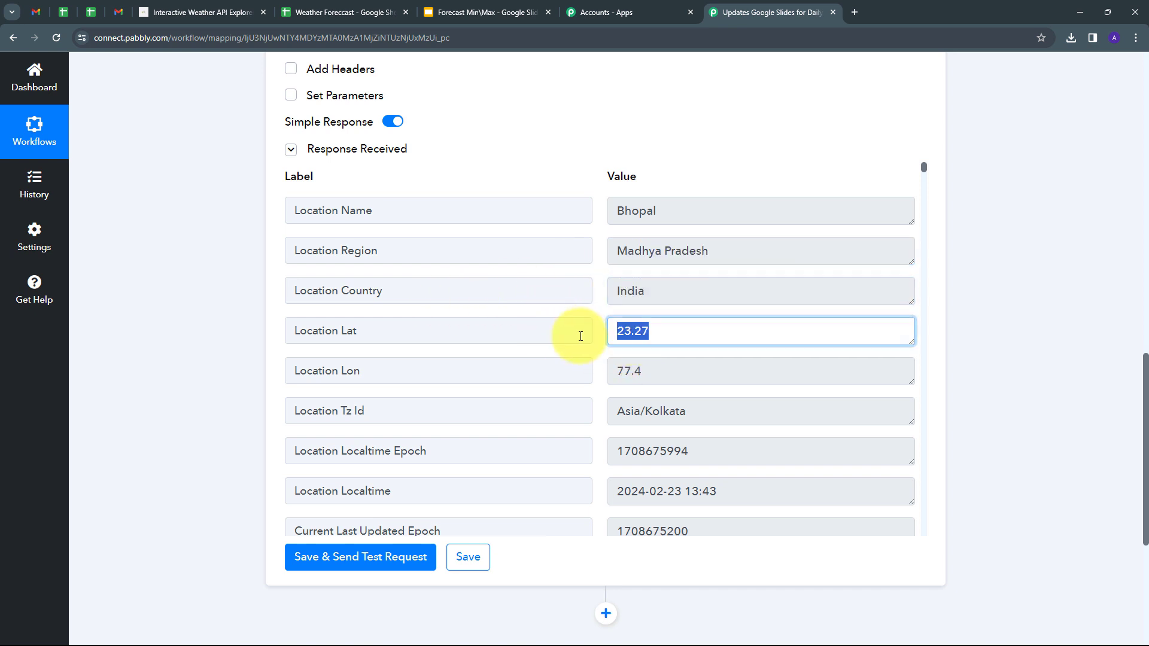
pyautogui.click(682, 370)
pyautogui.hotkey('ctrl', 'a')
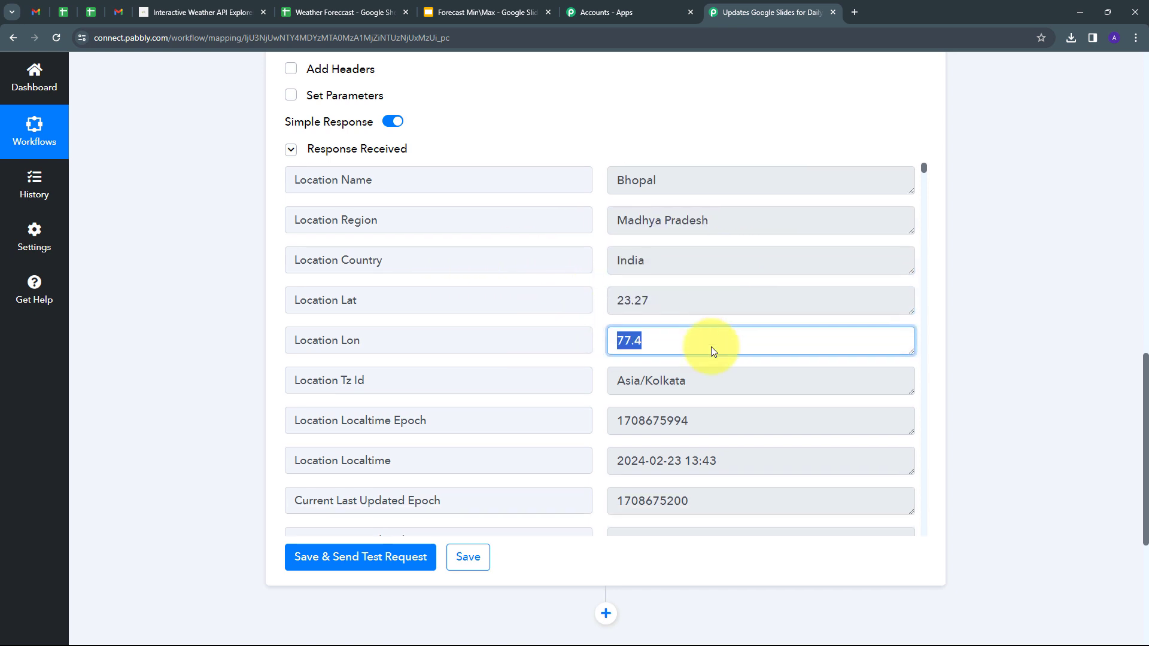
# Examine the current Celsius and Fahrenheit temperatures and the current condition text in the API response.
pyautogui.scroll(-4, 711, 347)
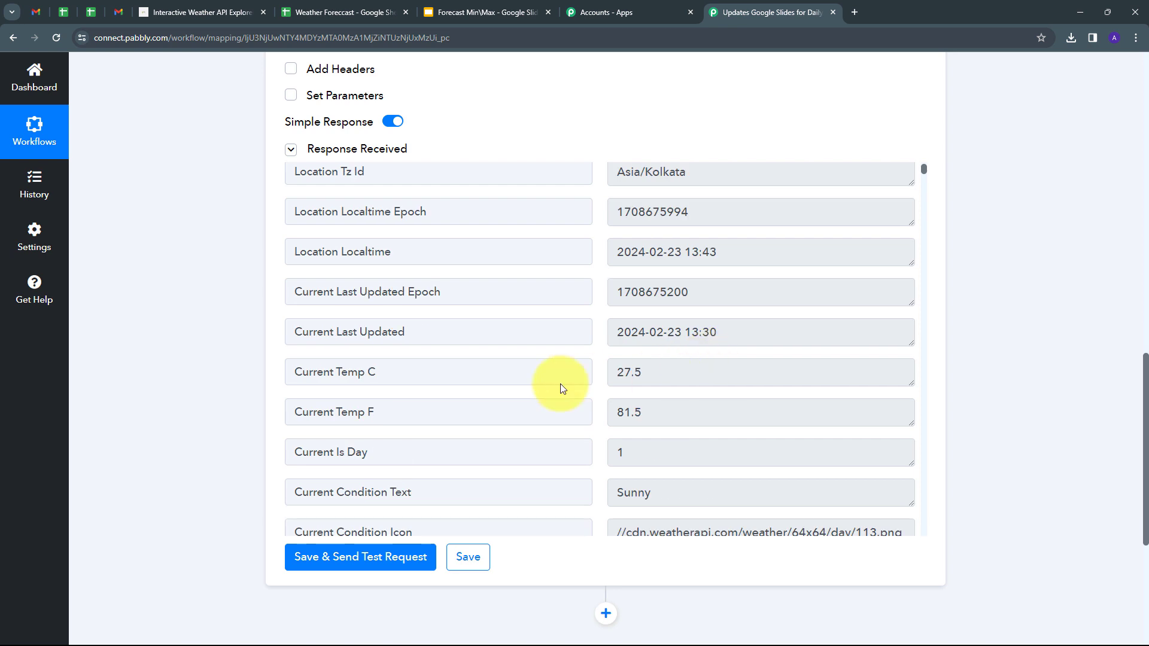
pyautogui.click(652, 373)
pyautogui.hotkey('ctrl', 'a')
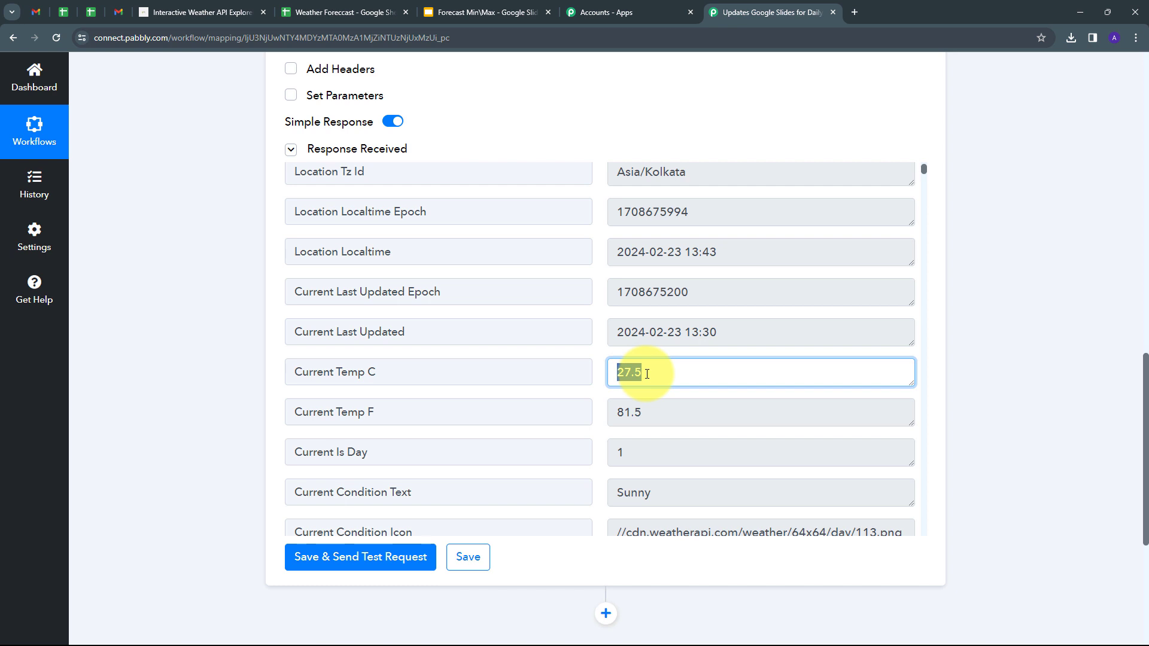
pyautogui.click(623, 415)
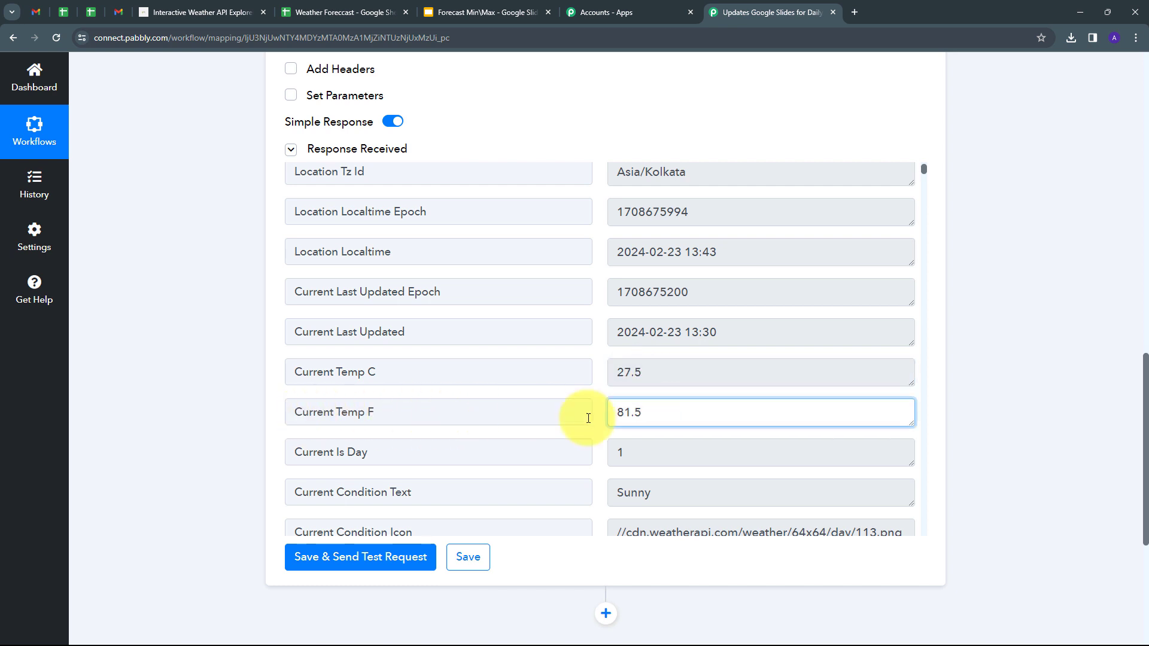
pyautogui.hotkey('ctrl', 'a')
pyautogui.scroll(-2, 688, 418)
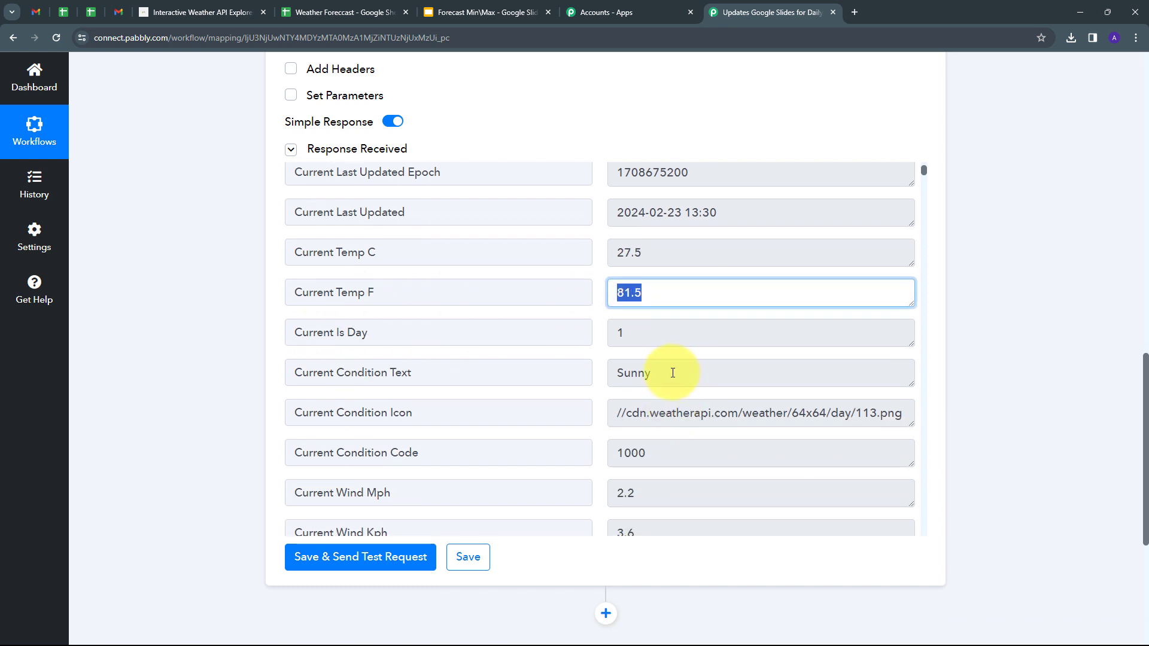
pyautogui.click(672, 372)
pyautogui.hotkey('ctrl', 'a')
# Examine the forecast day's maximum and minimum Celsius temperatures in the API response.
pyautogui.scroll(-15, 685, 379)
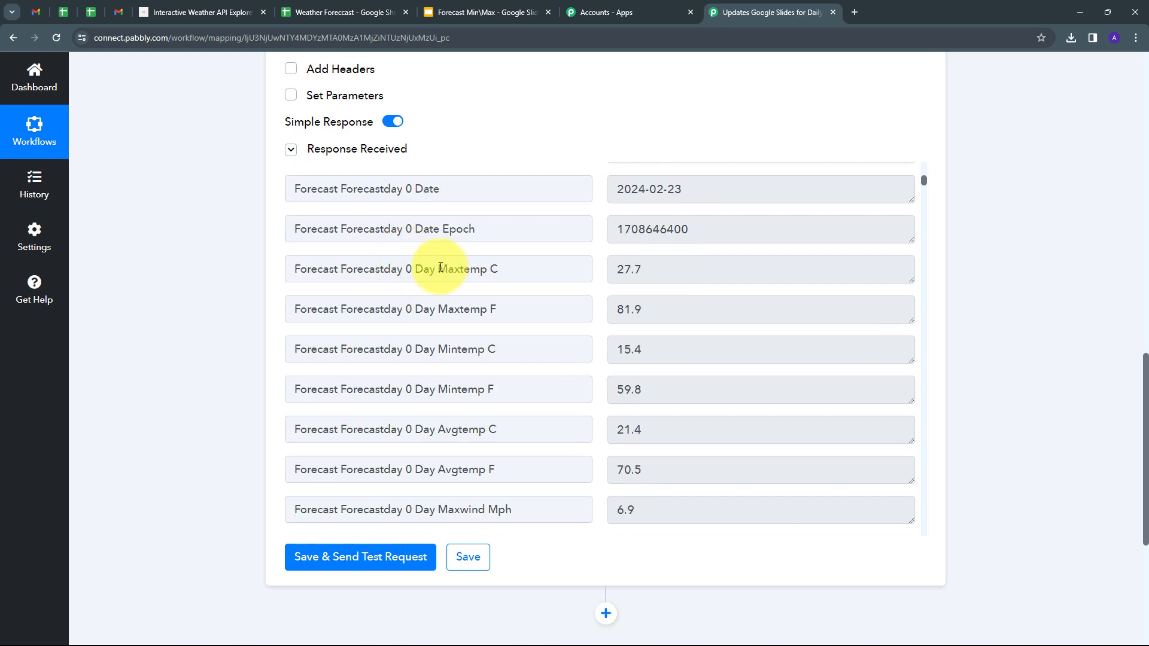
pyautogui.moveTo(439, 269); pyautogui.dragTo(526, 274)
pyautogui.click(650, 274)
pyautogui.moveTo(651, 274); pyautogui.dragTo(612, 275)
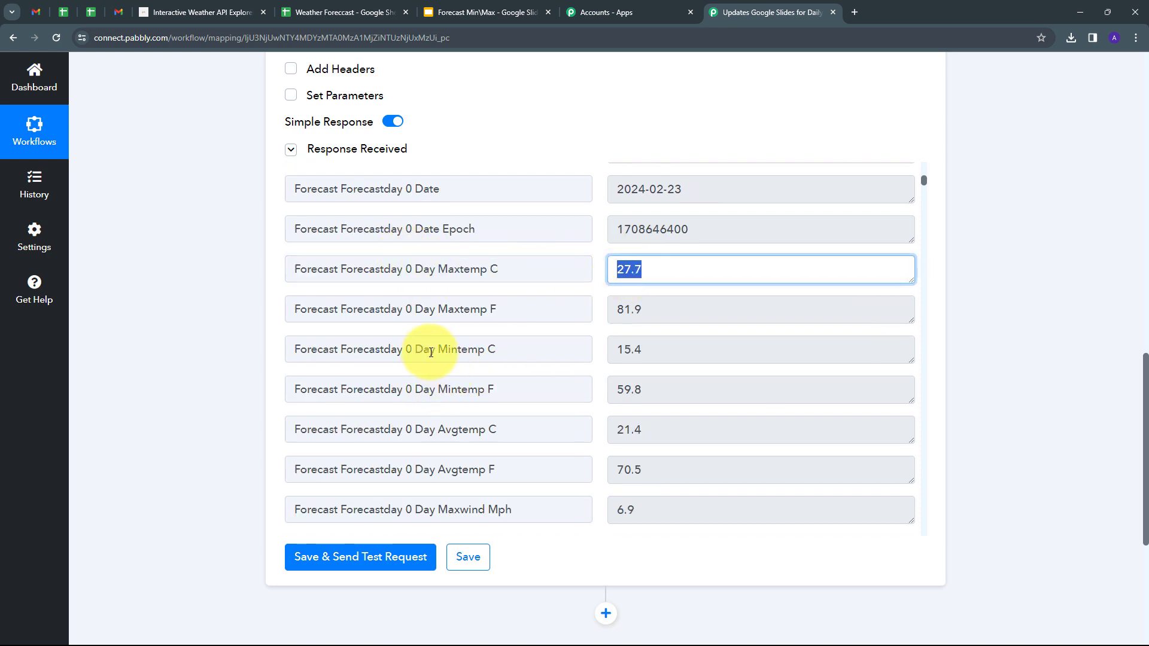
pyautogui.moveTo(672, 353); pyautogui.dragTo(602, 356)
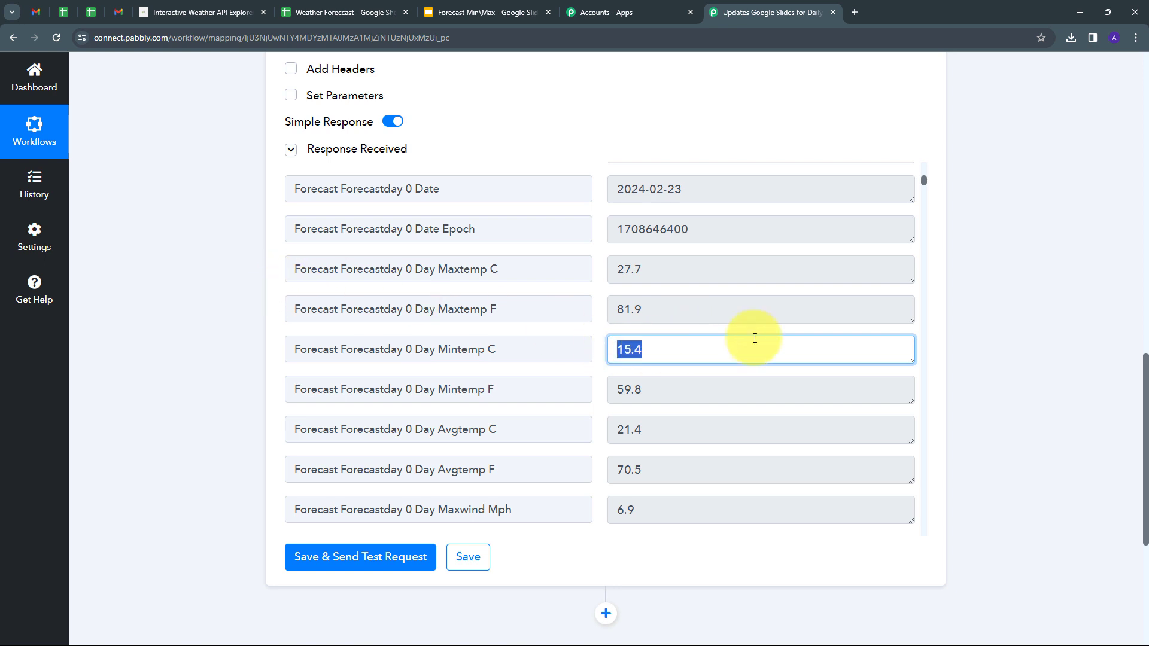
# Add a new action step after the API request and choose Google Sheets as its app.
pyautogui.scroll(-2, 974, 310)
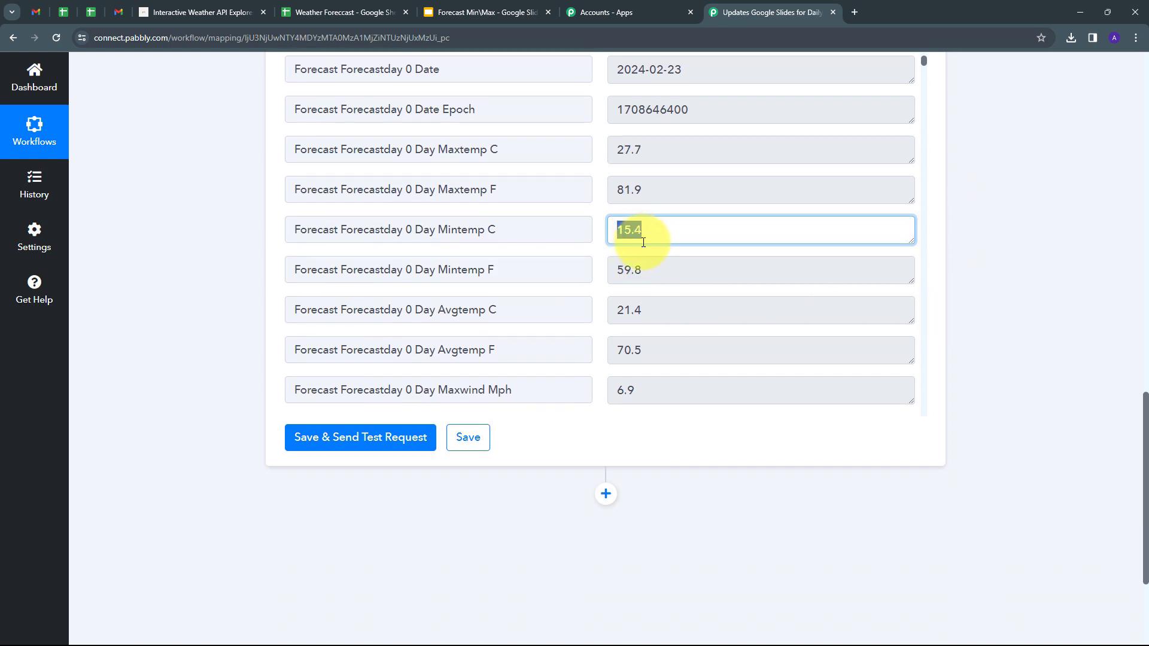
pyautogui.scroll(-1, 675, 286)
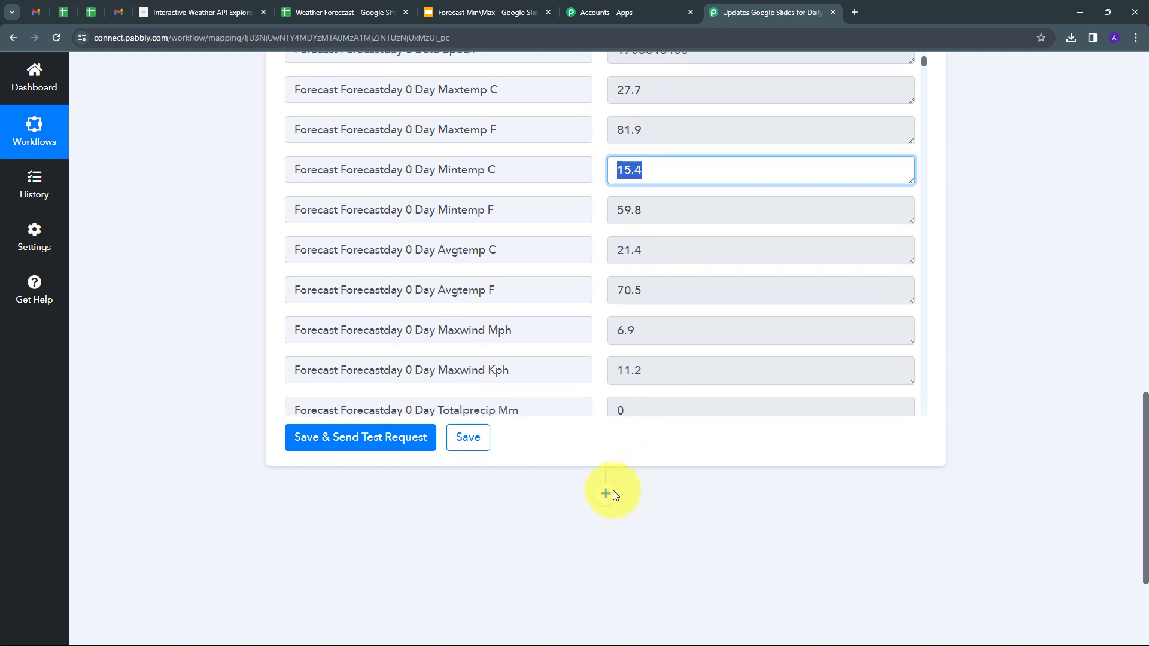
pyautogui.click(605, 493)
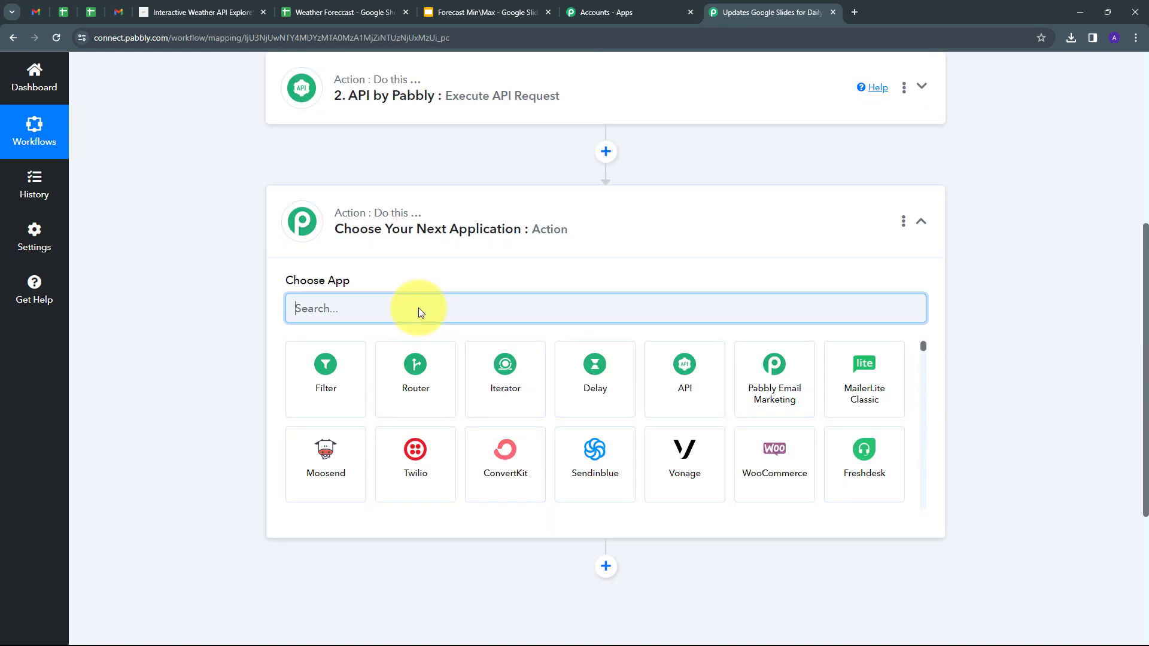
pyautogui.write('Google')
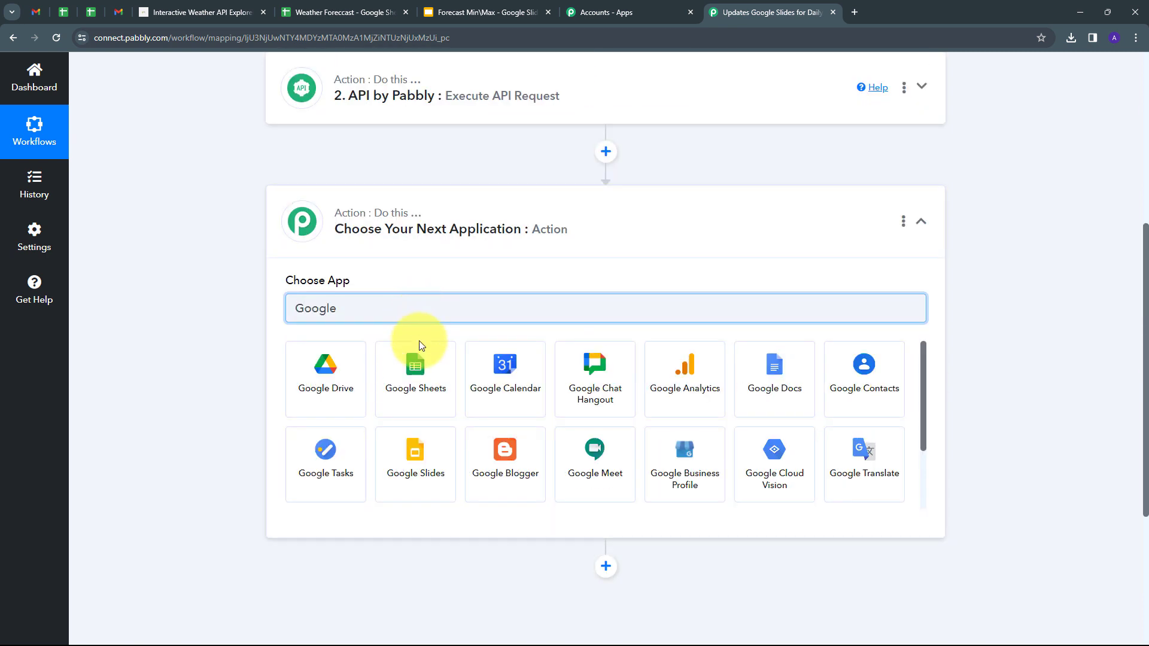
pyautogui.click(421, 382)
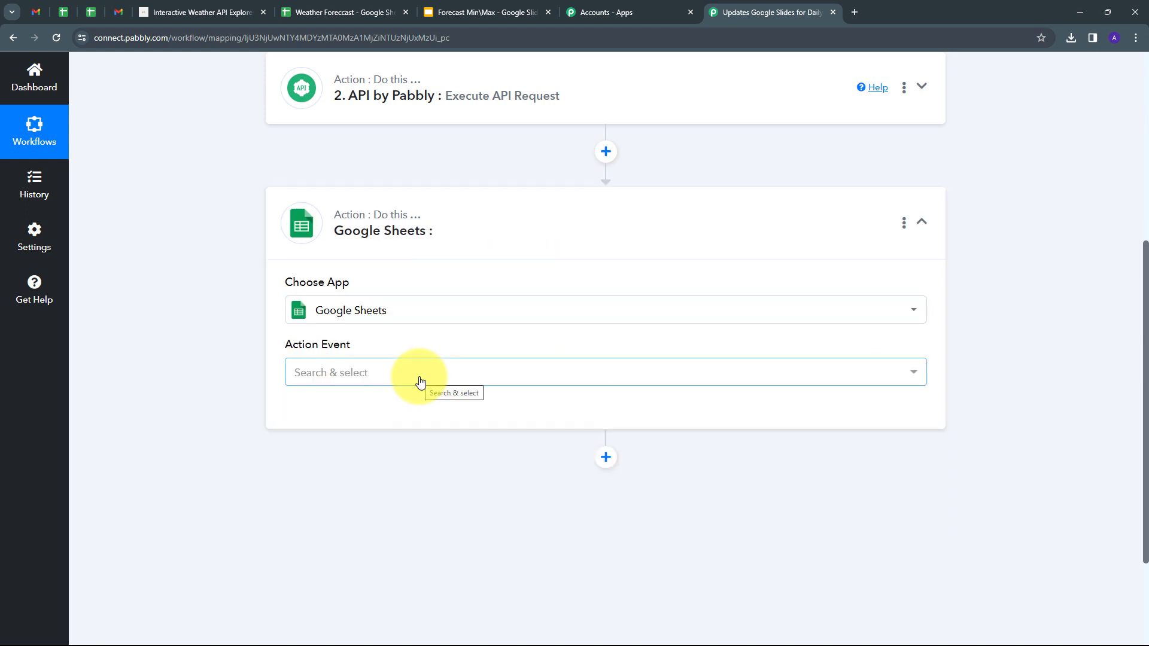
# Set the action event of the Google Sheets step to Update Row.
pyautogui.click(455, 383)
pyautogui.scroll(-2, 379, 223)
pyautogui.scroll(3, 379, 223)
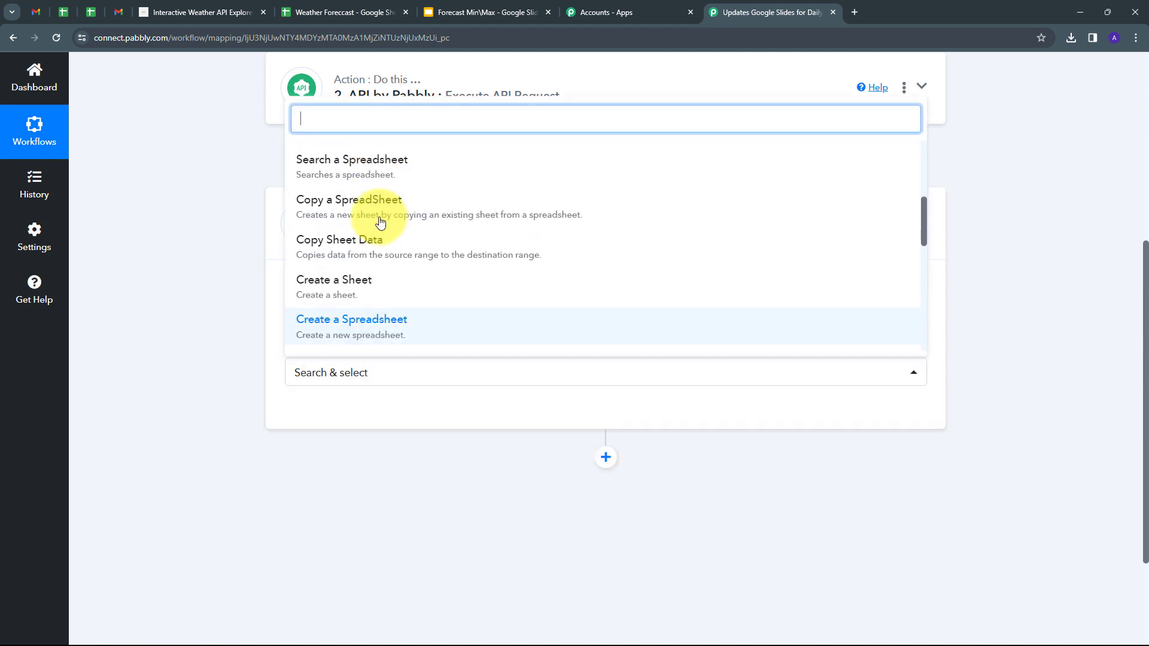
pyautogui.scroll(-3, 380, 223)
pyautogui.scroll(-1, 352, 249)
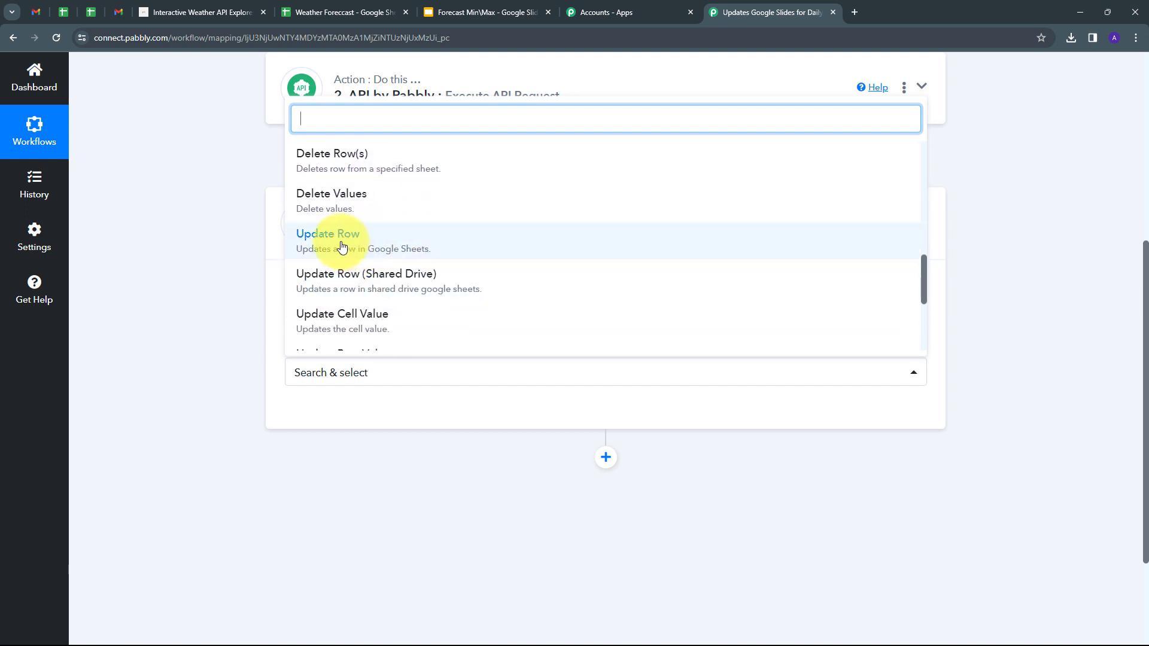
pyautogui.click(342, 247)
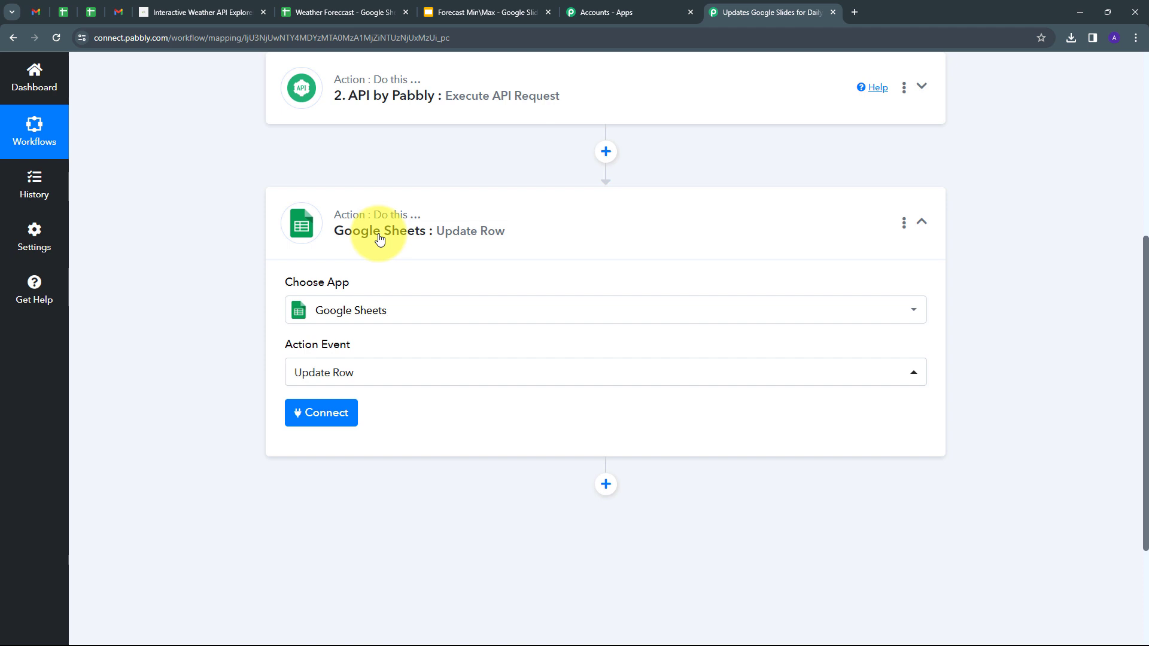
# Create a new Google Sheets connection named Google Sheets #100 and grant Pabbly Connect access to the Google account.
pyautogui.click(333, 417)
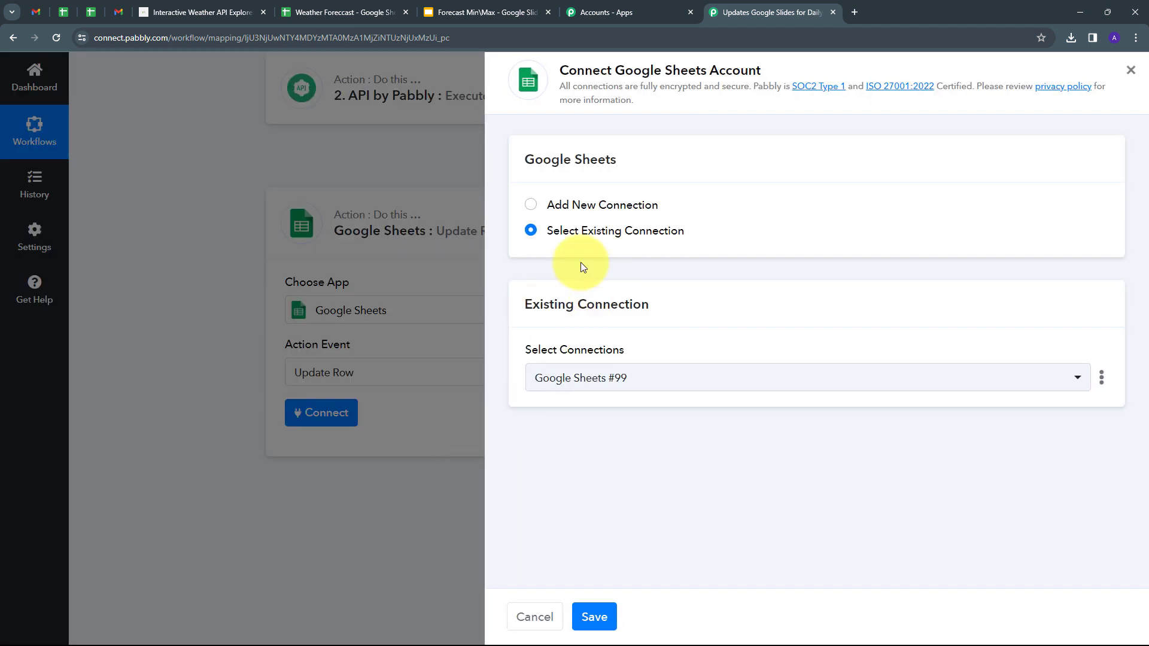
pyautogui.click(569, 208)
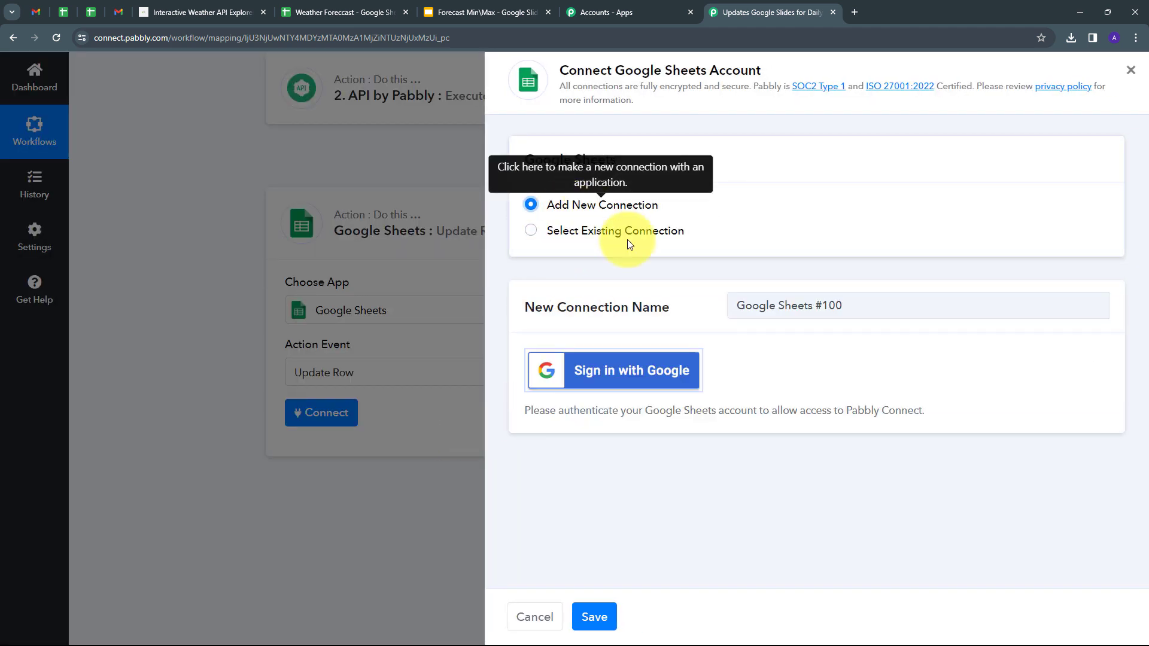
pyautogui.click(611, 376)
pyautogui.scroll(-5, 355, 229)
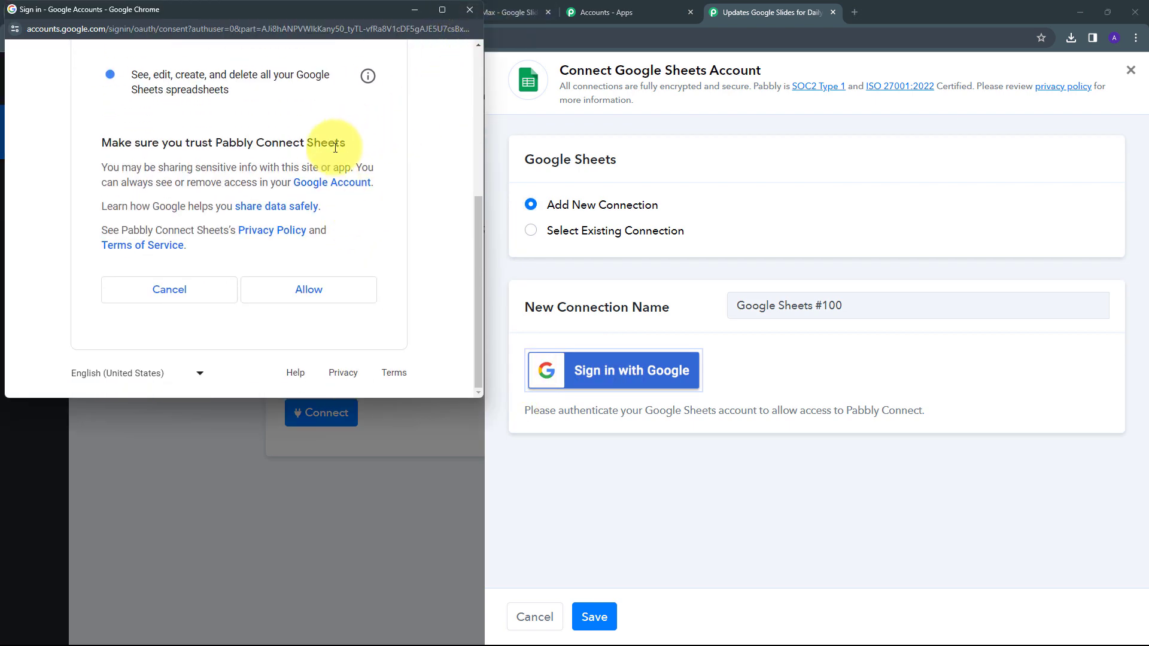
pyautogui.click(287, 294)
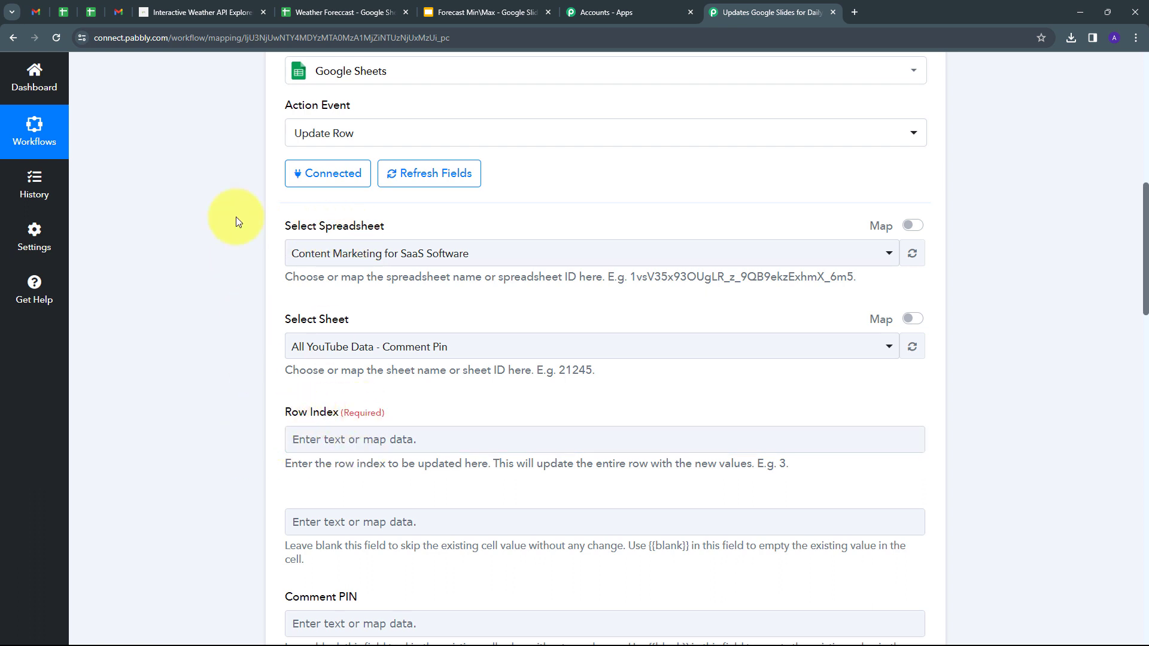
# Switch to the Weather Forecast spreadsheet and examine the Max Temp and Min Temp headers and their values in row 2.
pyautogui.click(338, 12)
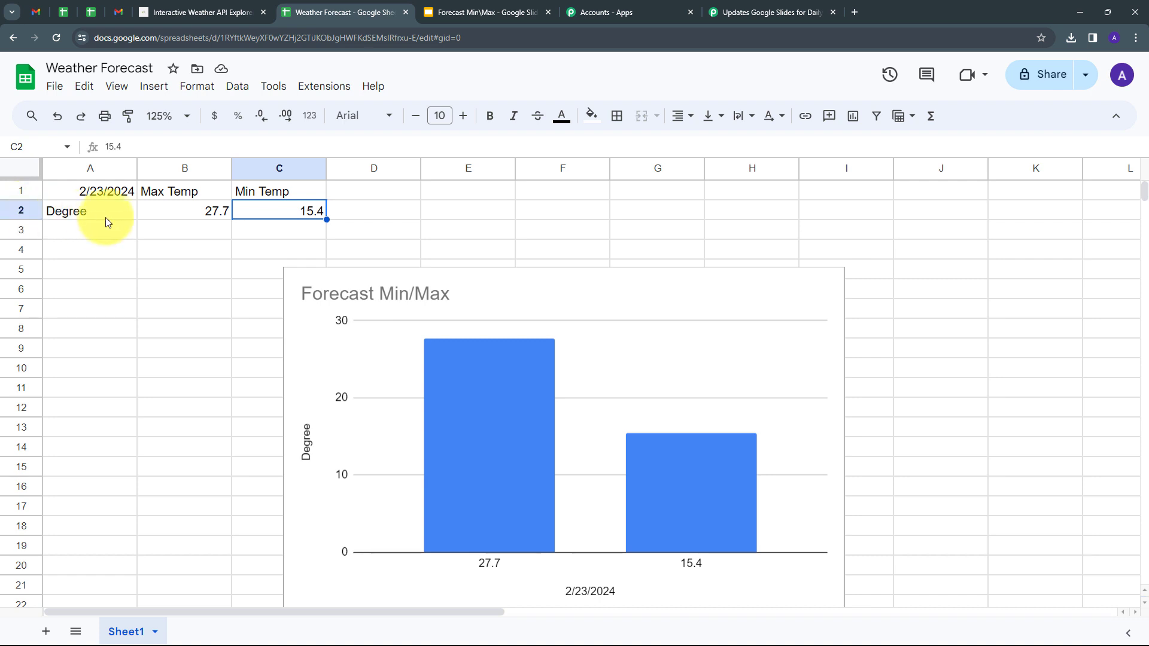
pyautogui.click(165, 192)
pyautogui.click(277, 188)
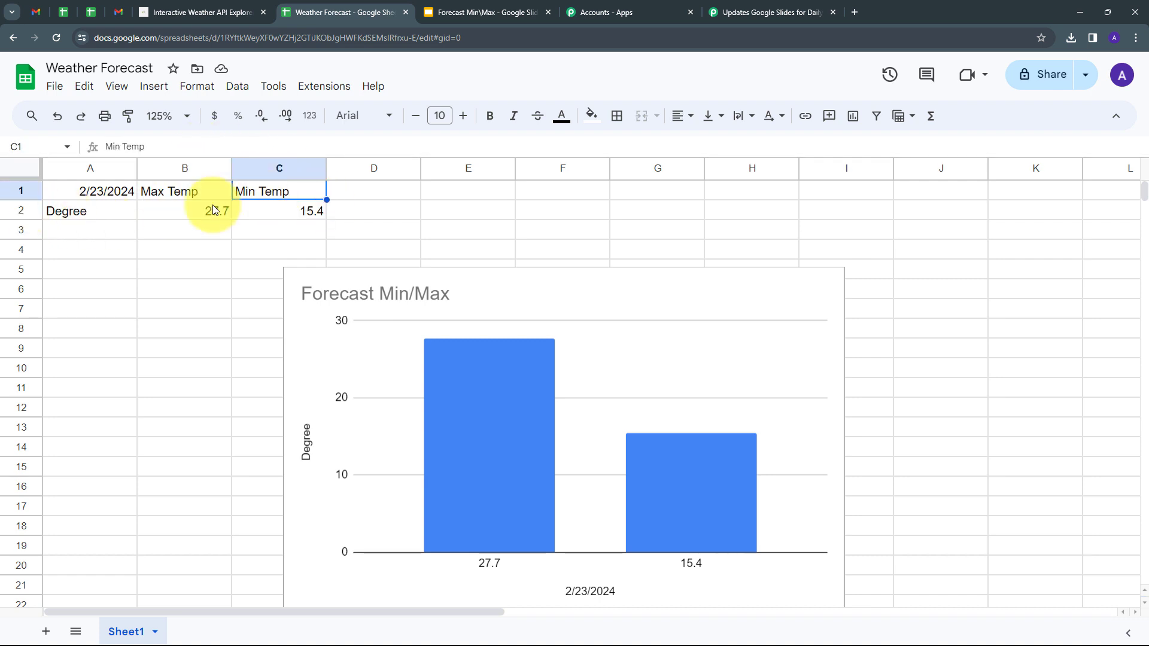
pyautogui.click(227, 207)
pyautogui.click(265, 213)
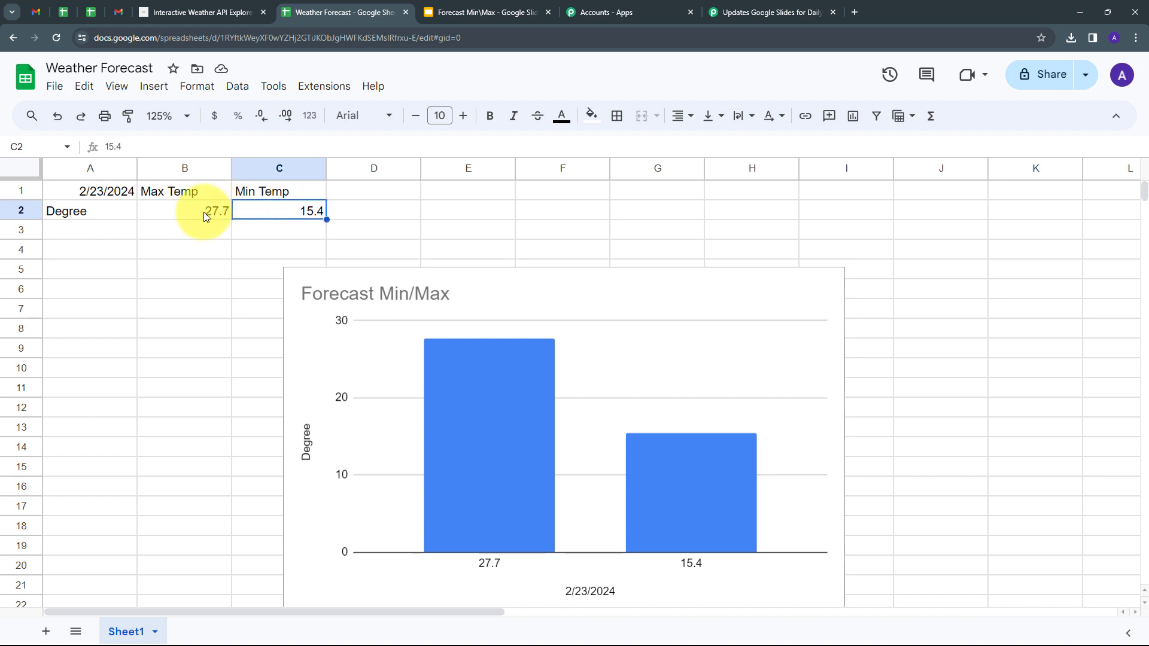
pyautogui.click(203, 212)
pyautogui.click(267, 212)
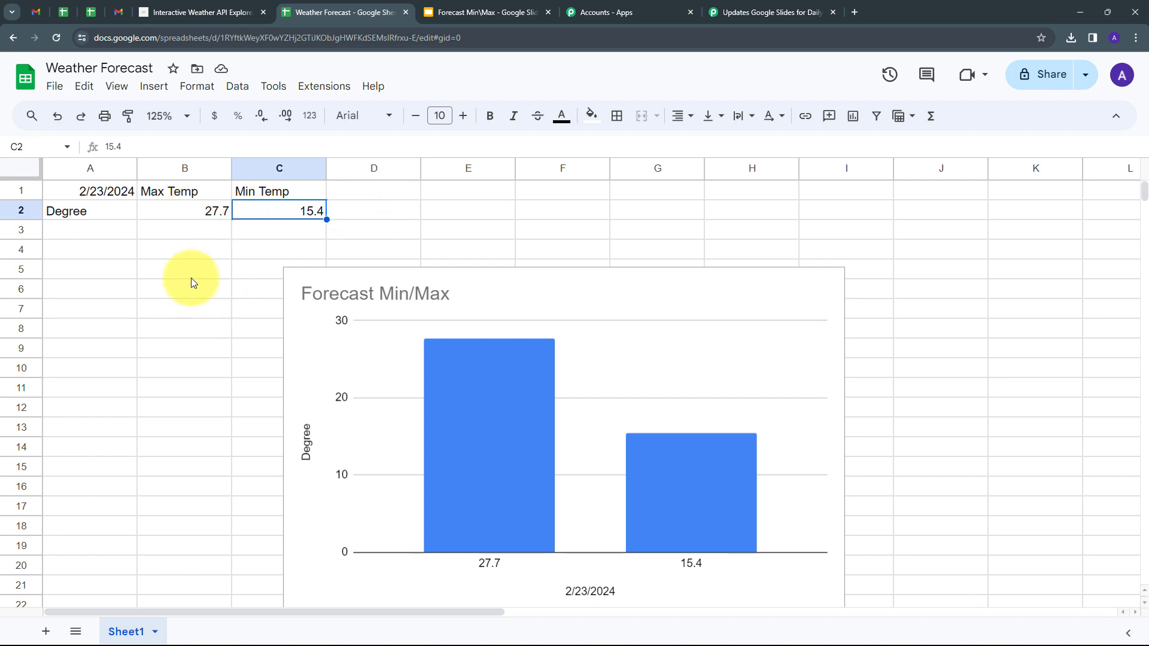
# Return to the Pabbly Connect workflow and select Weather Forecast as the spreadsheet for the Update Row action.
pyautogui.click(743, 11)
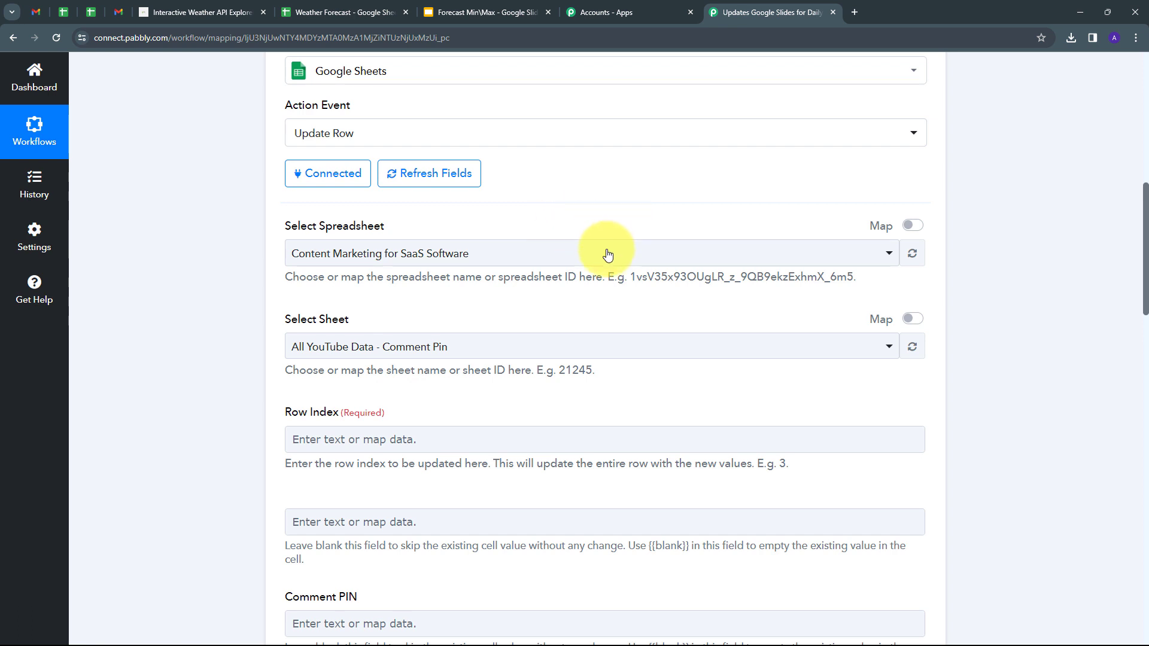
pyautogui.click(584, 256)
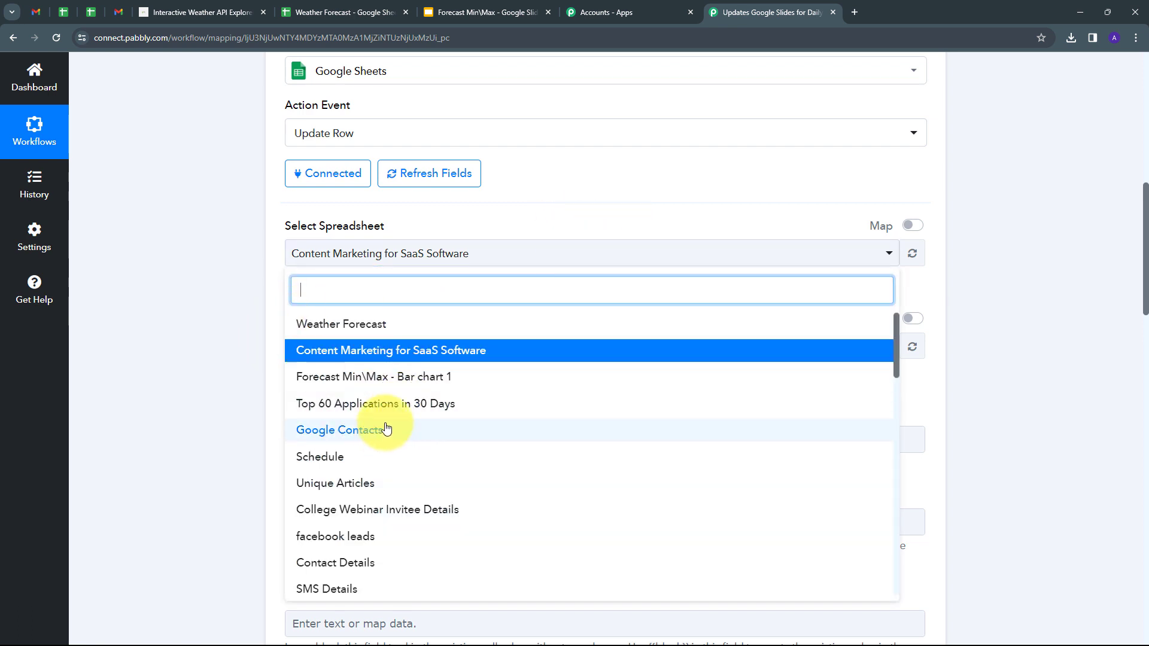
pyautogui.scroll(-1, 411, 366)
pyautogui.scroll(1, 418, 430)
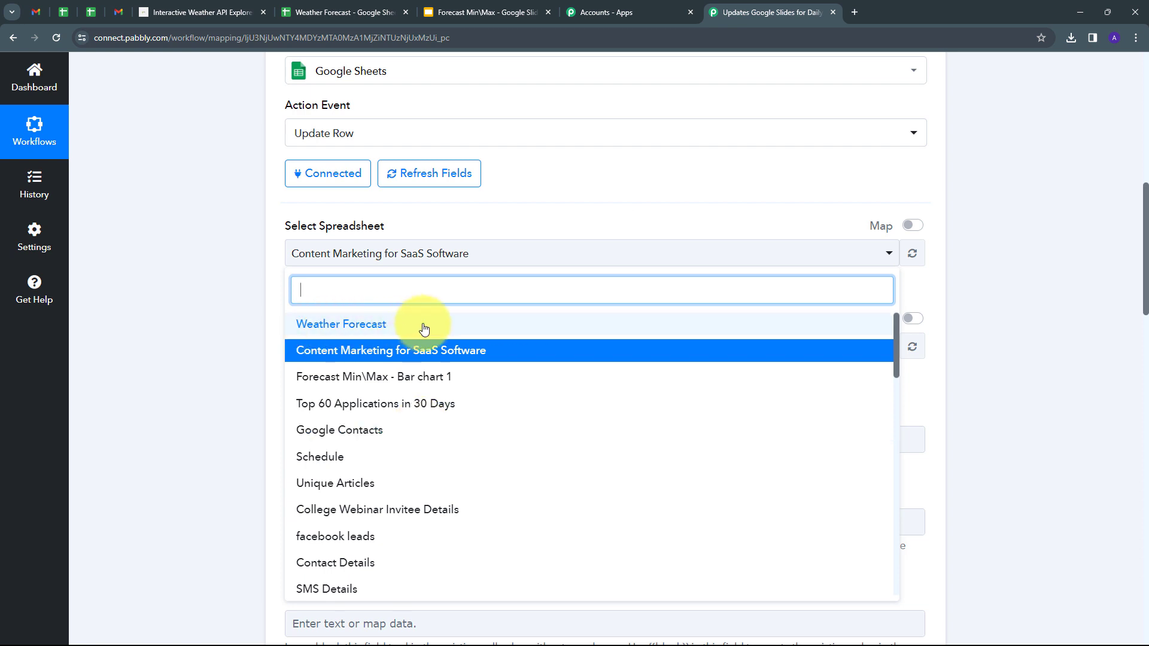
pyautogui.click(371, 326)
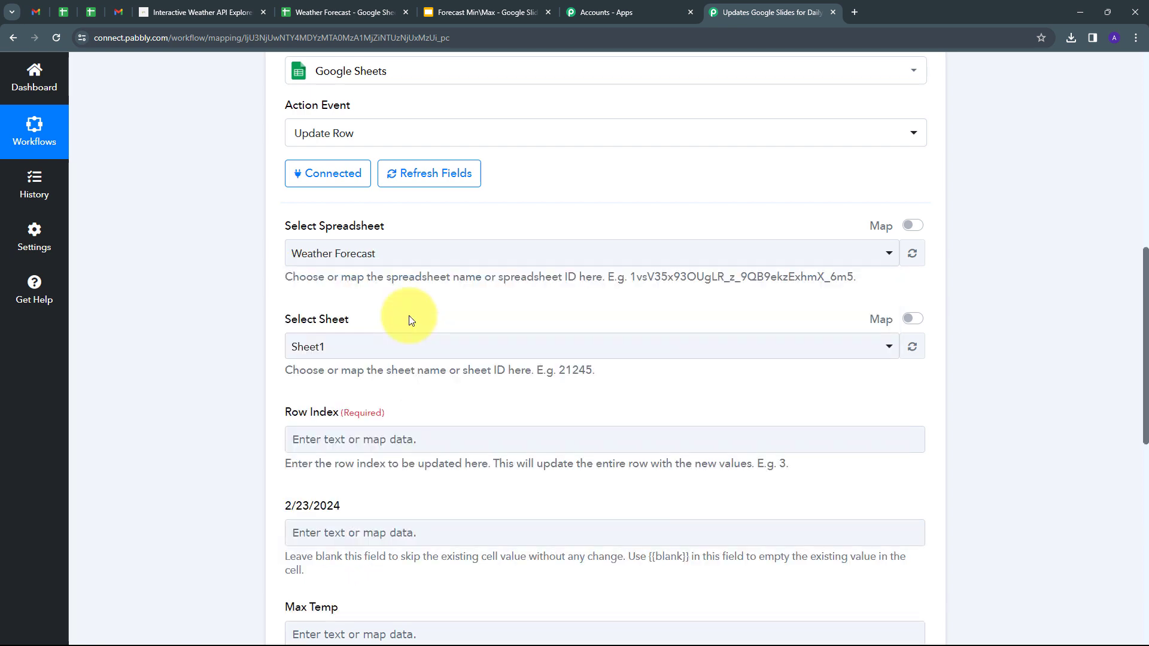
# Set the Row Index of the Update Row action to 2.
pyautogui.scroll(-1, 247, 311)
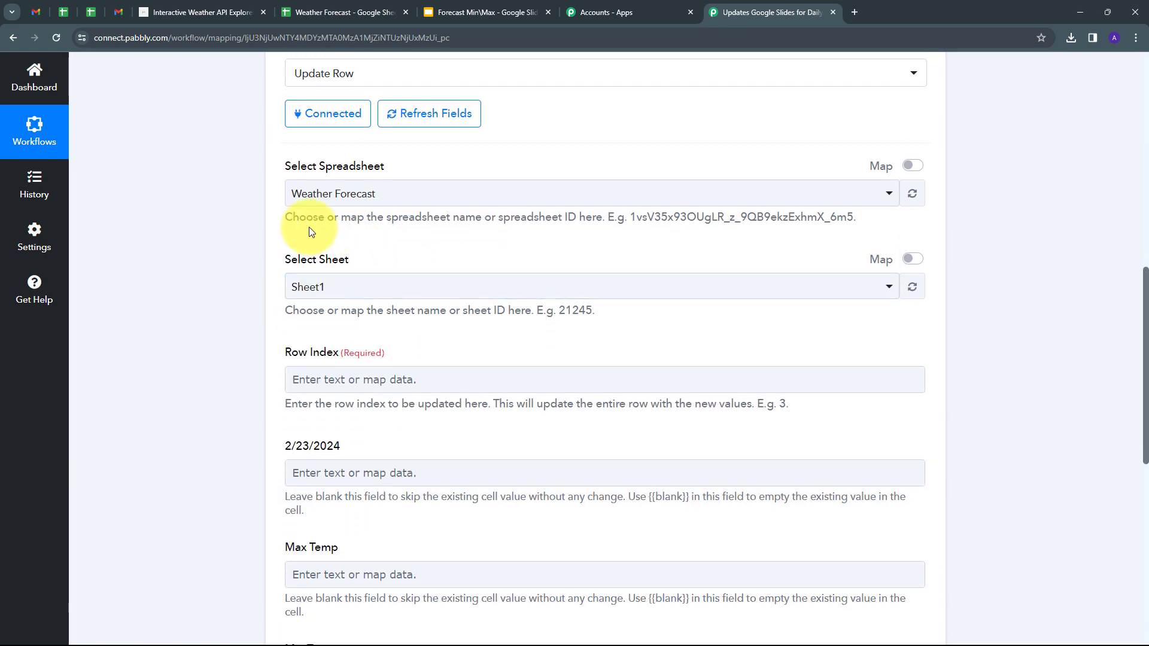
pyautogui.scroll(-2, 408, 236)
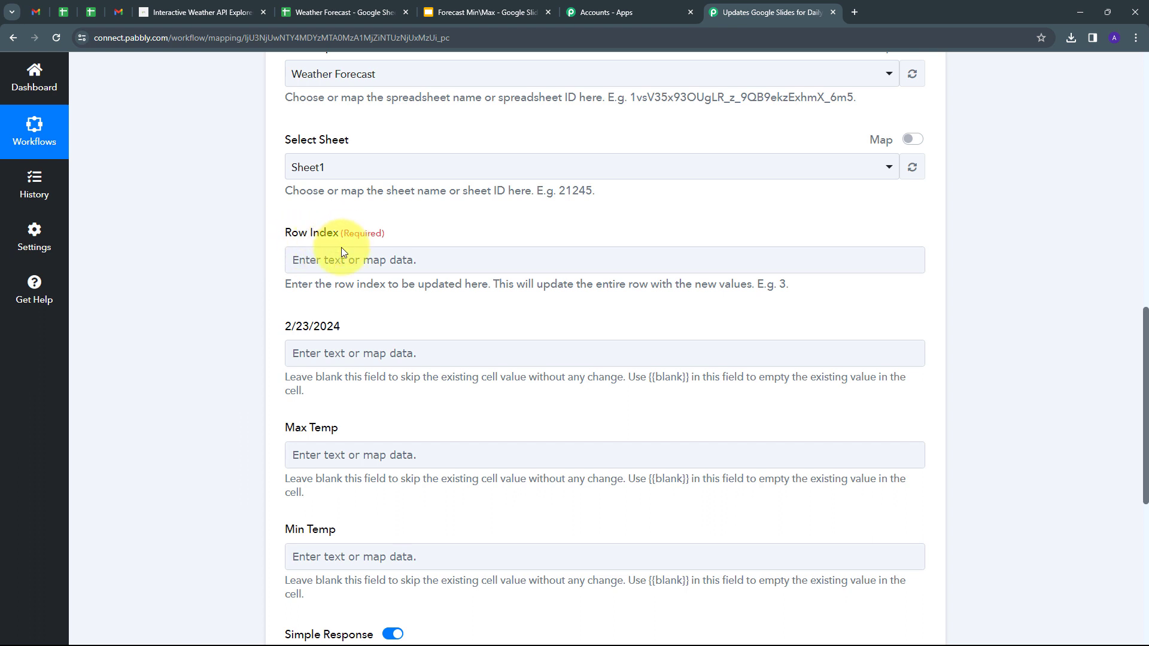
pyautogui.click(336, 260)
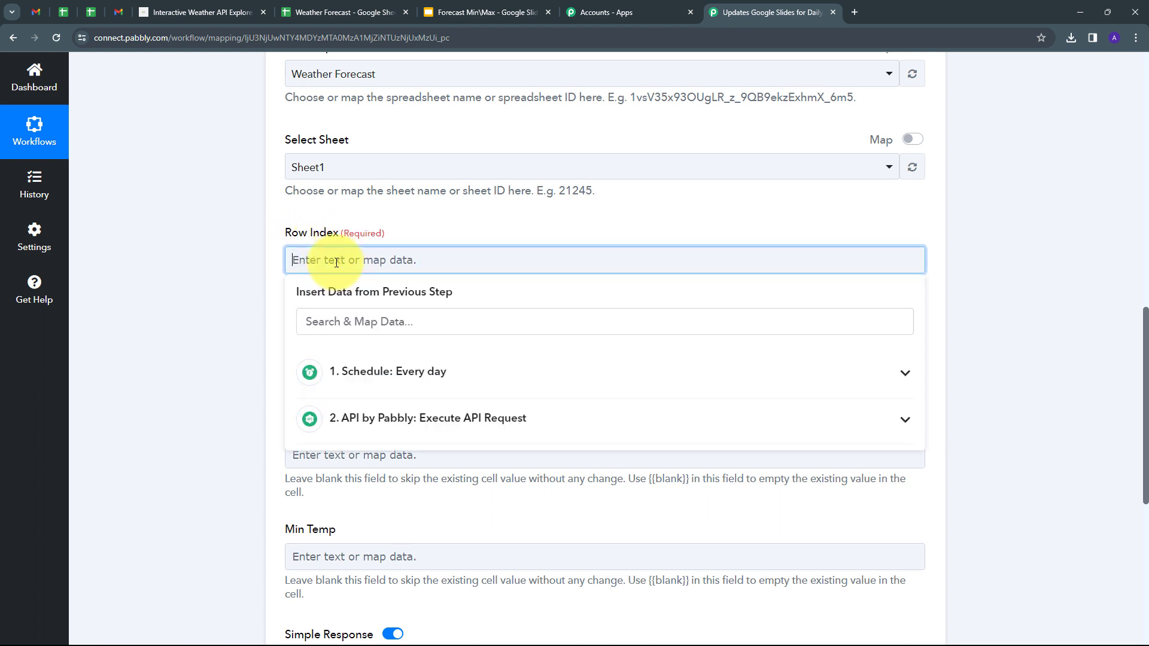
pyautogui.write('2')
pyautogui.click(432, 221)
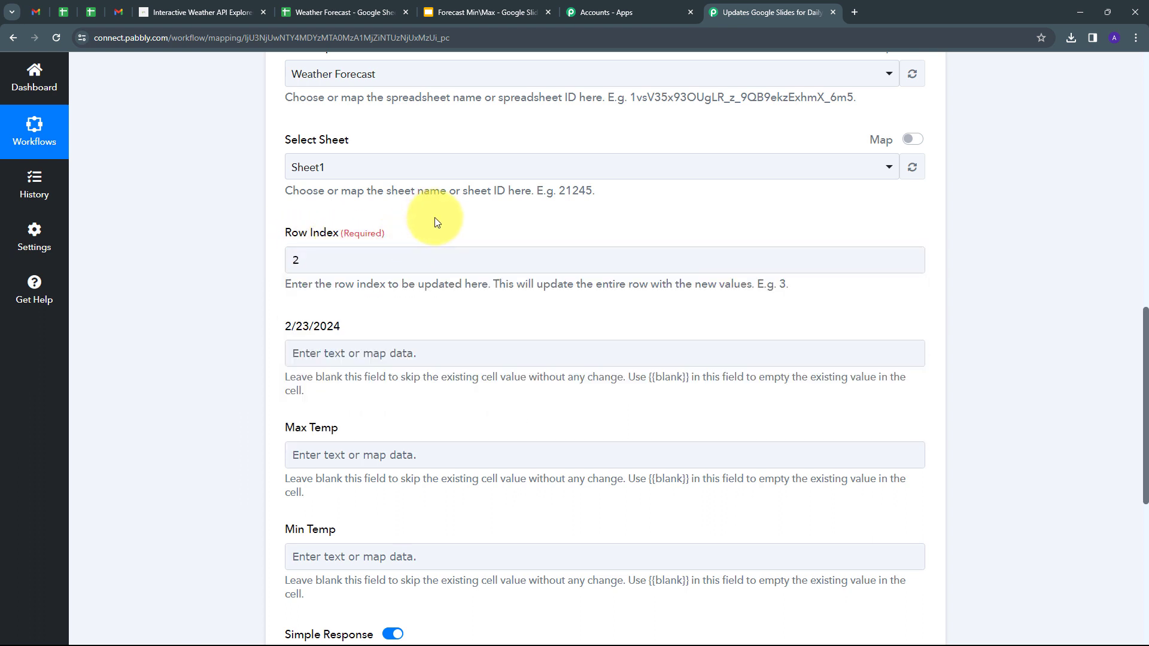
# Map the Max Temp field to the API response value Forecast Forecastday 0 Day Maxtemp C.
pyautogui.scroll(-1, 431, 223)
pyautogui.scroll(-1, 344, 411)
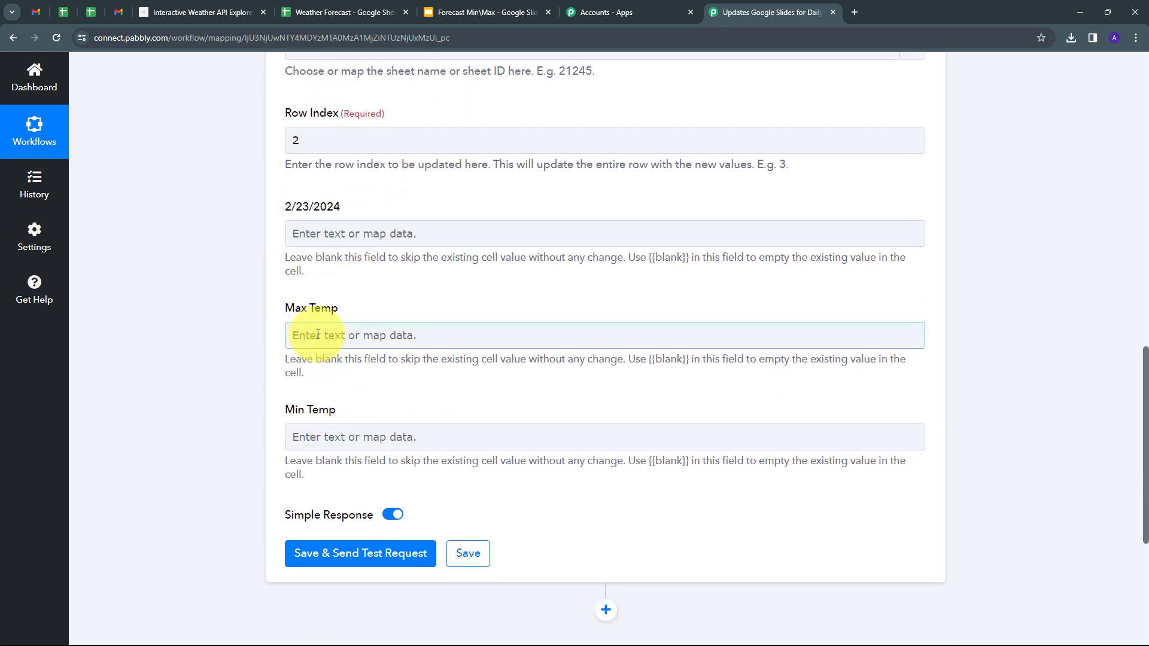
pyautogui.click(303, 236)
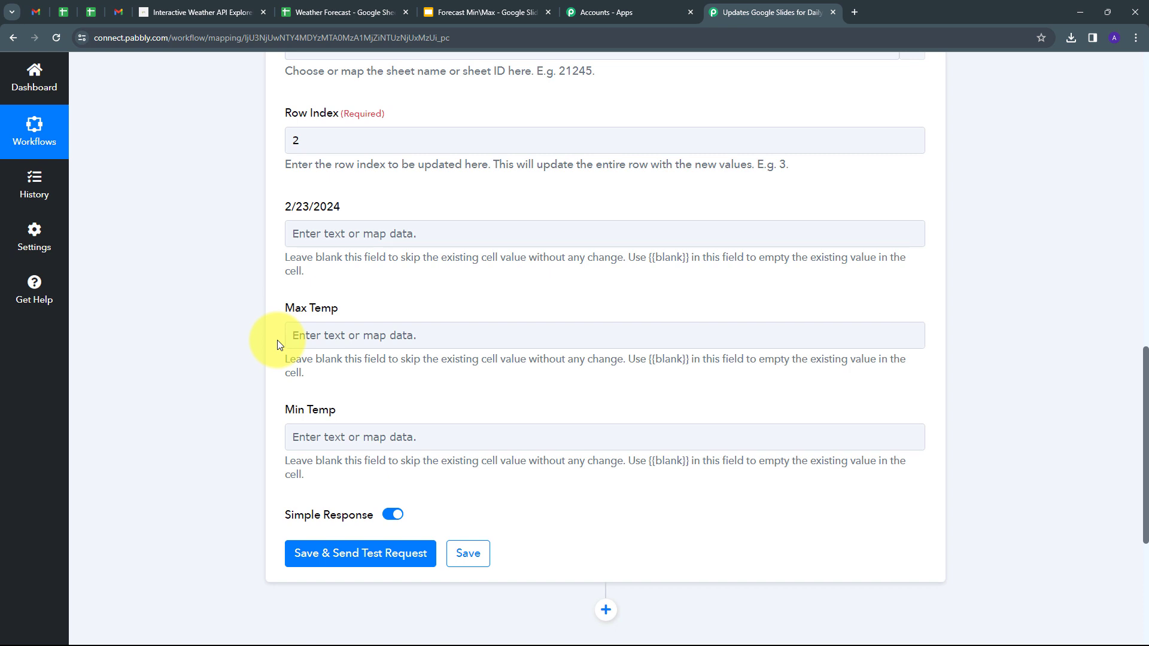
pyautogui.click(334, 336)
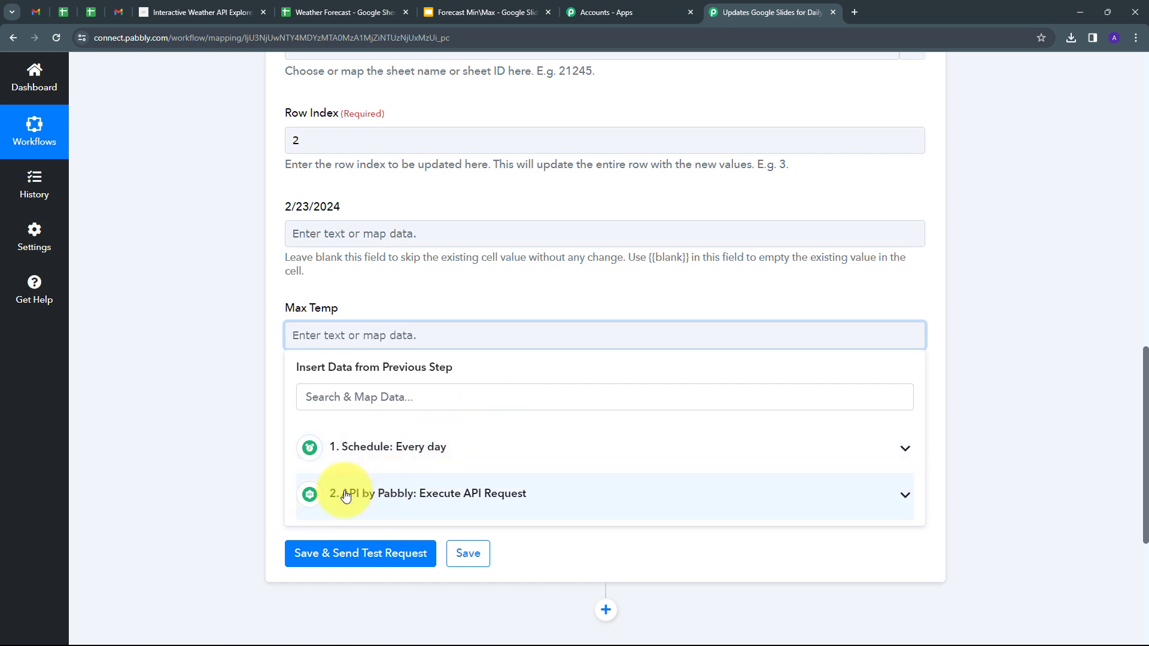
pyautogui.click(451, 496)
pyautogui.click(390, 399)
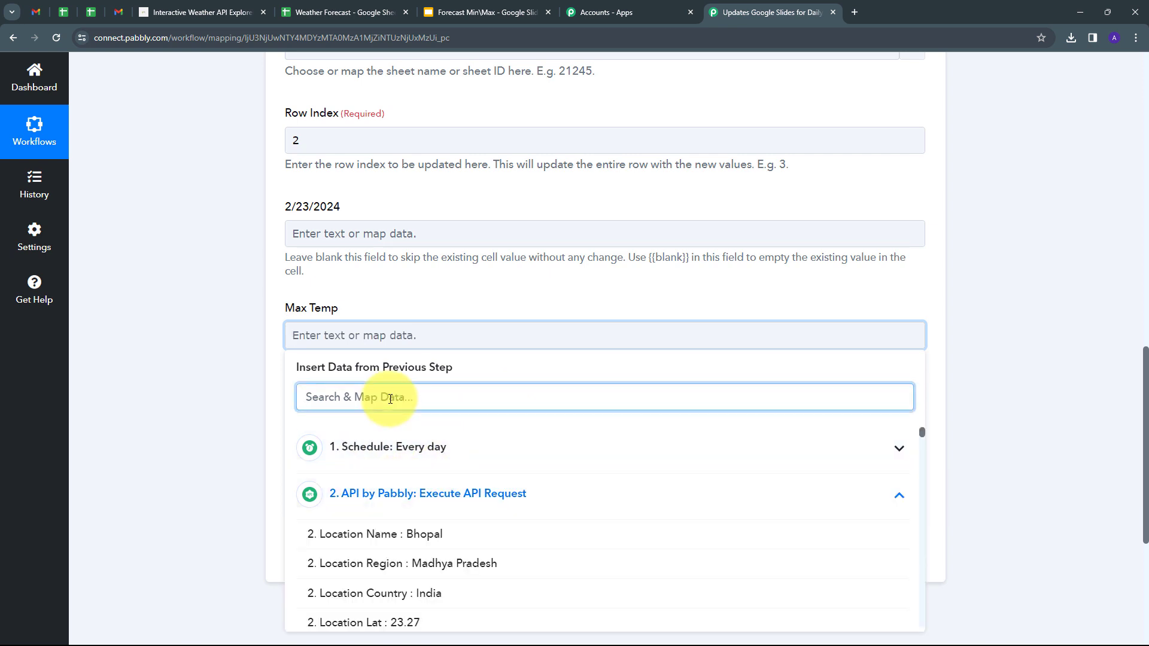
pyautogui.write('max')
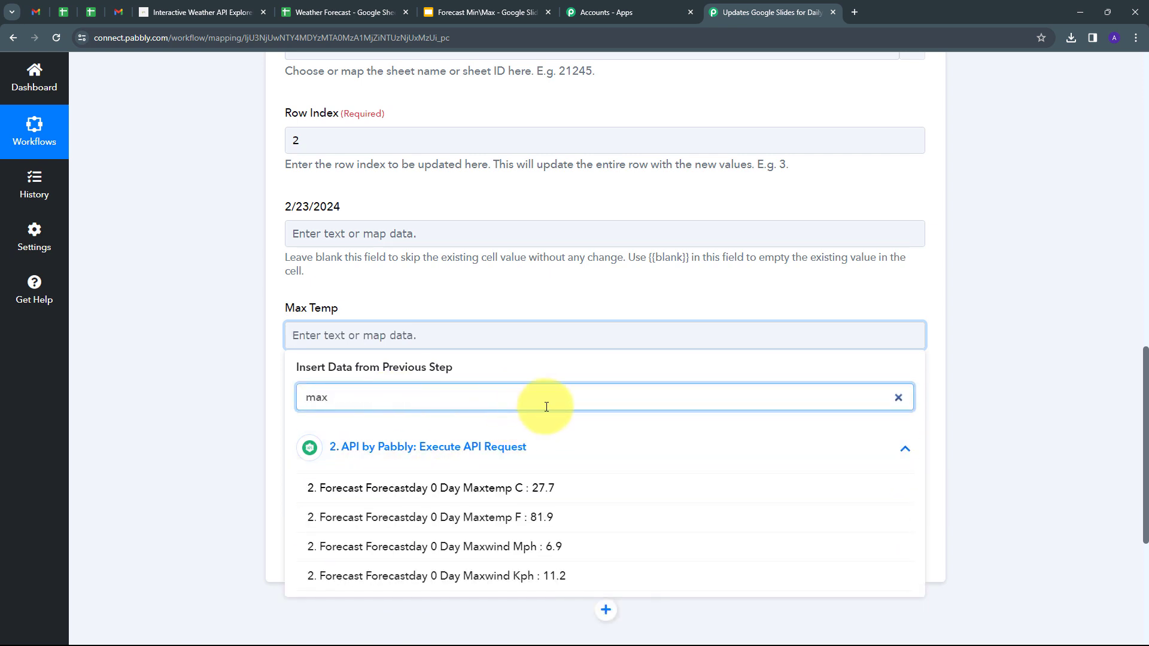
pyautogui.click(520, 494)
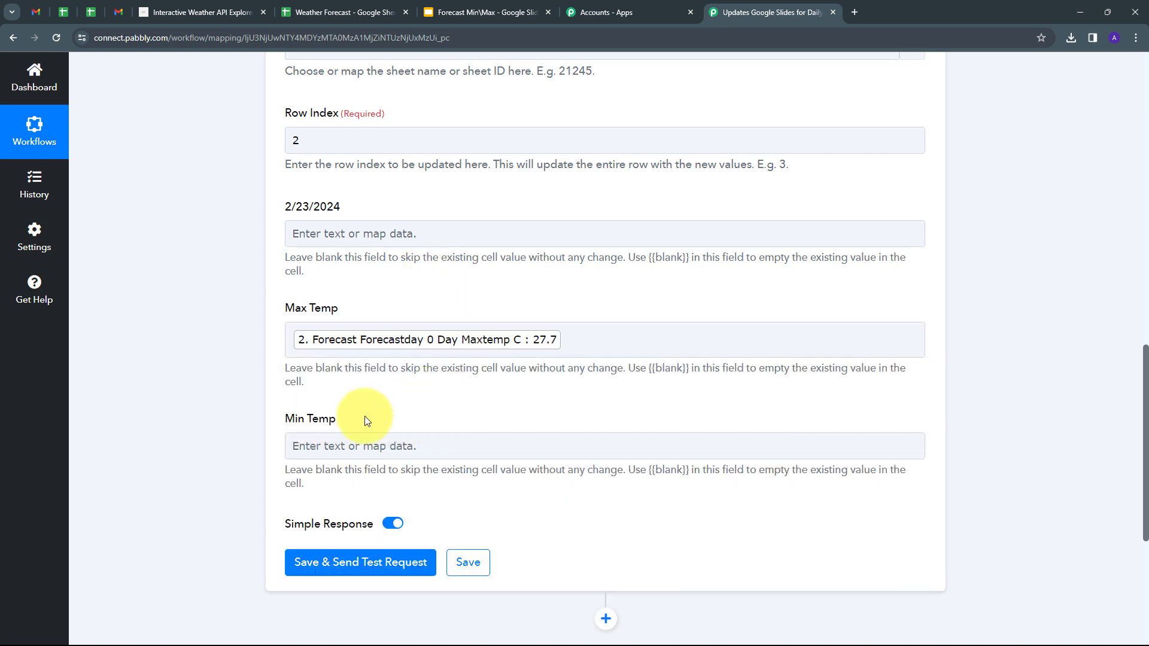
# Map the Min Temp field to Forecast Forecastday 0 Day Mintemp C, then save and send the test request.
pyautogui.scroll(-2, 320, 401)
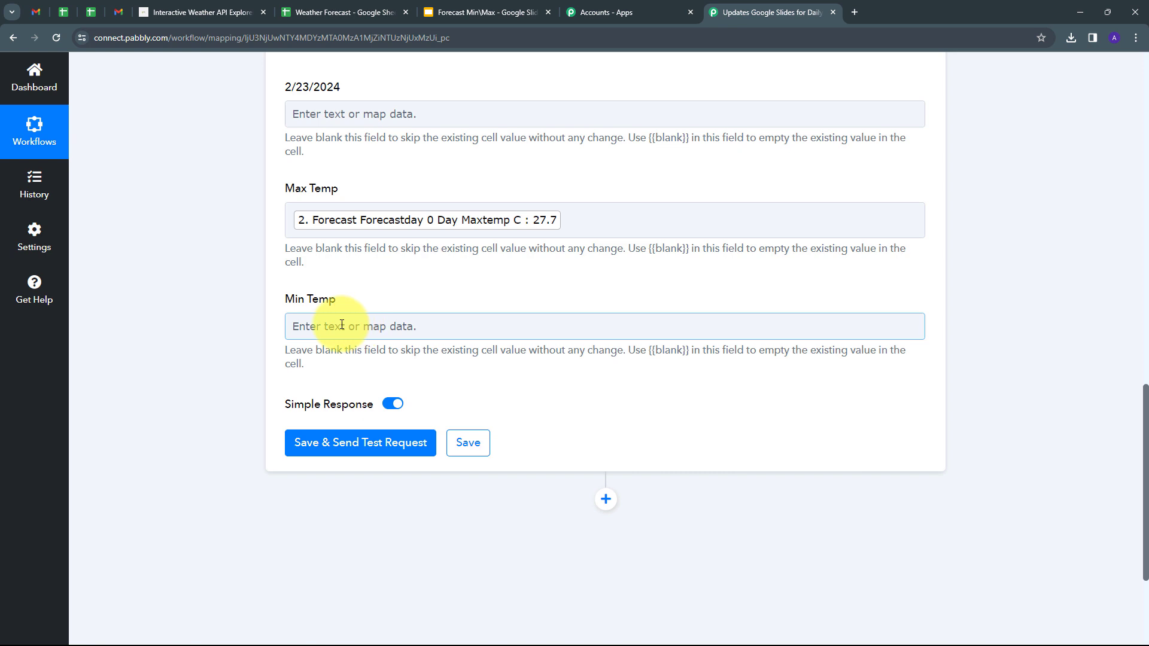
pyautogui.click(341, 324)
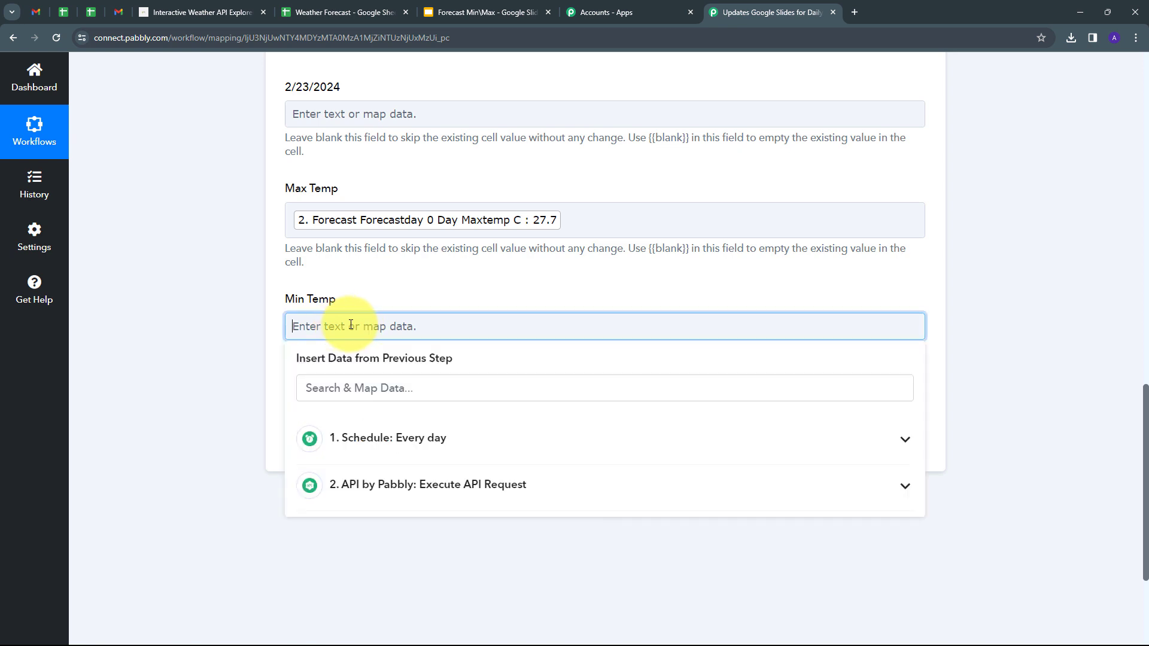
pyautogui.click(423, 484)
pyautogui.click(377, 386)
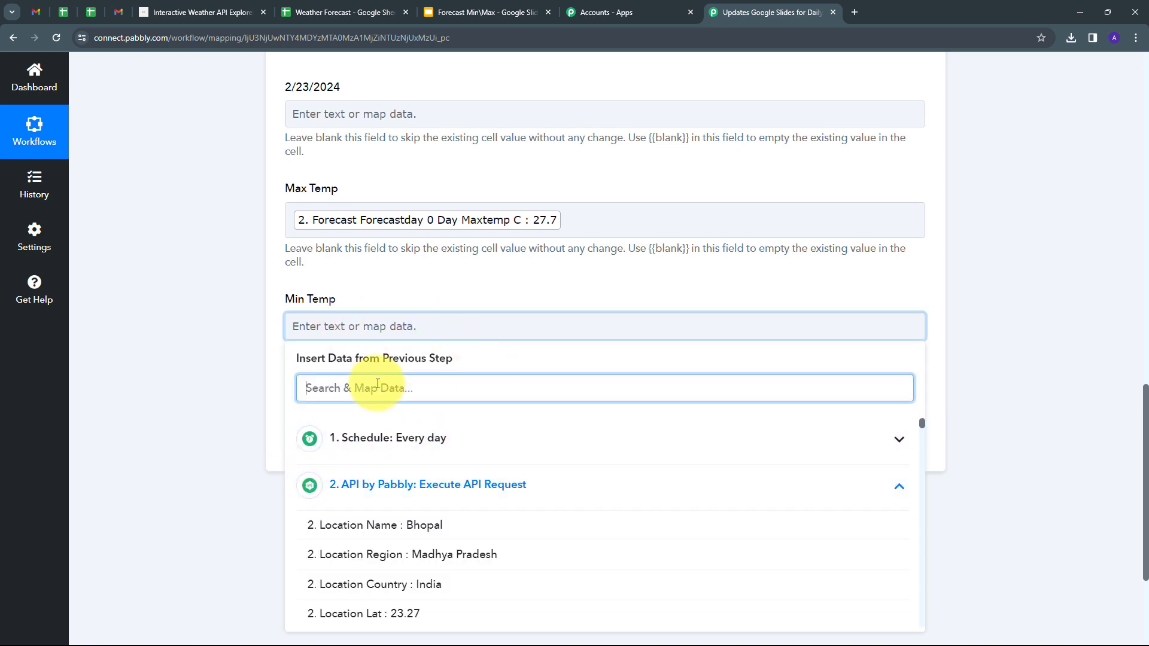
pyautogui.write('min')
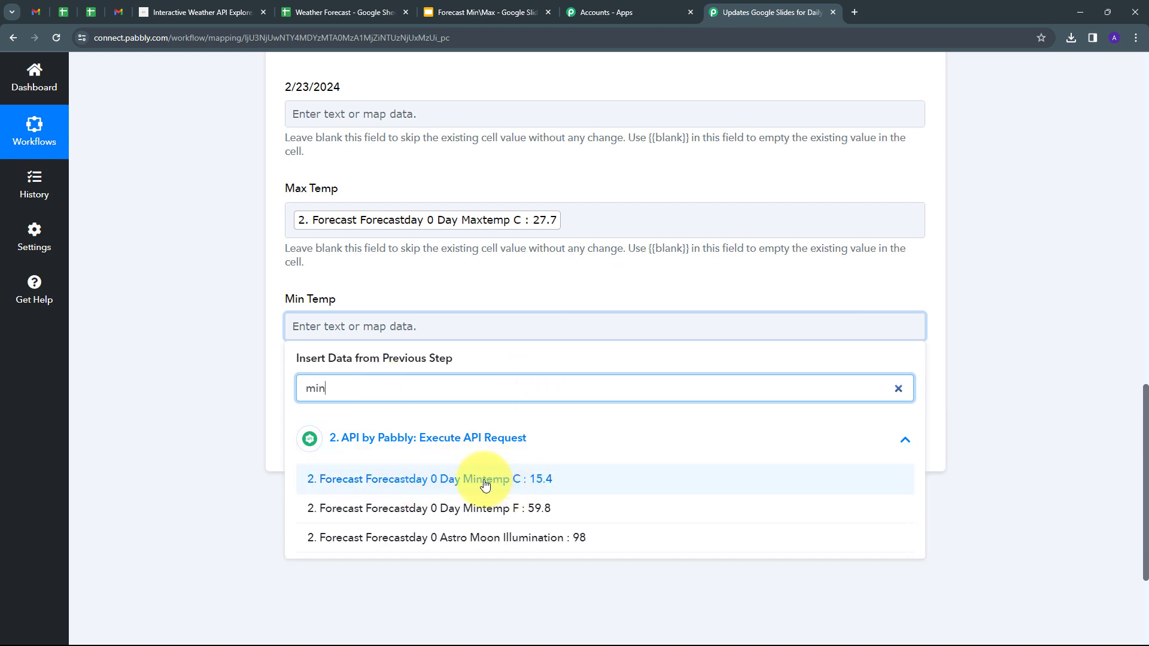
pyautogui.click(534, 480)
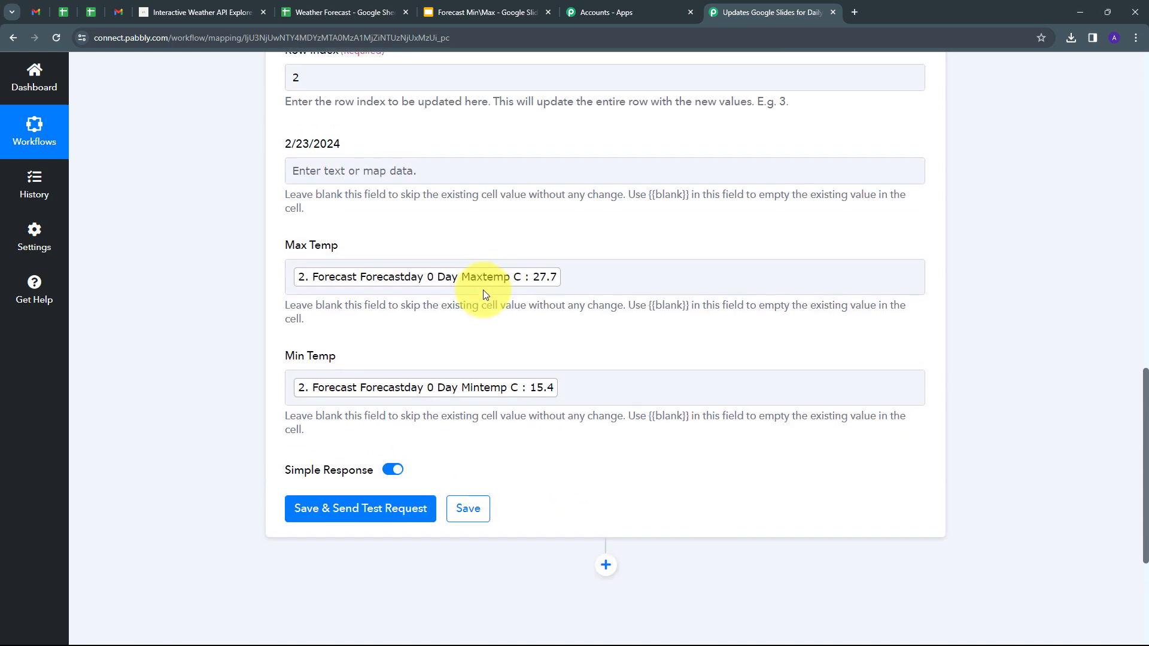
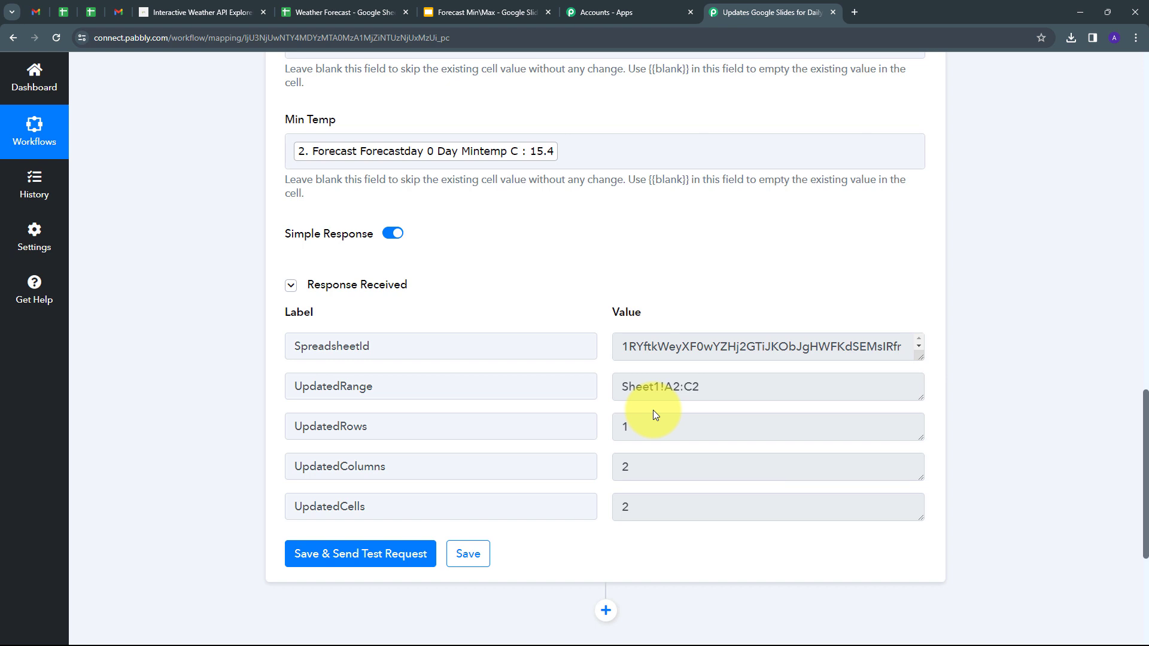
# Switch to the Weather Forecast spreadsheet and check the Max Temp and Min Temp values in row 2.
pyautogui.scroll(3, 652, 410)
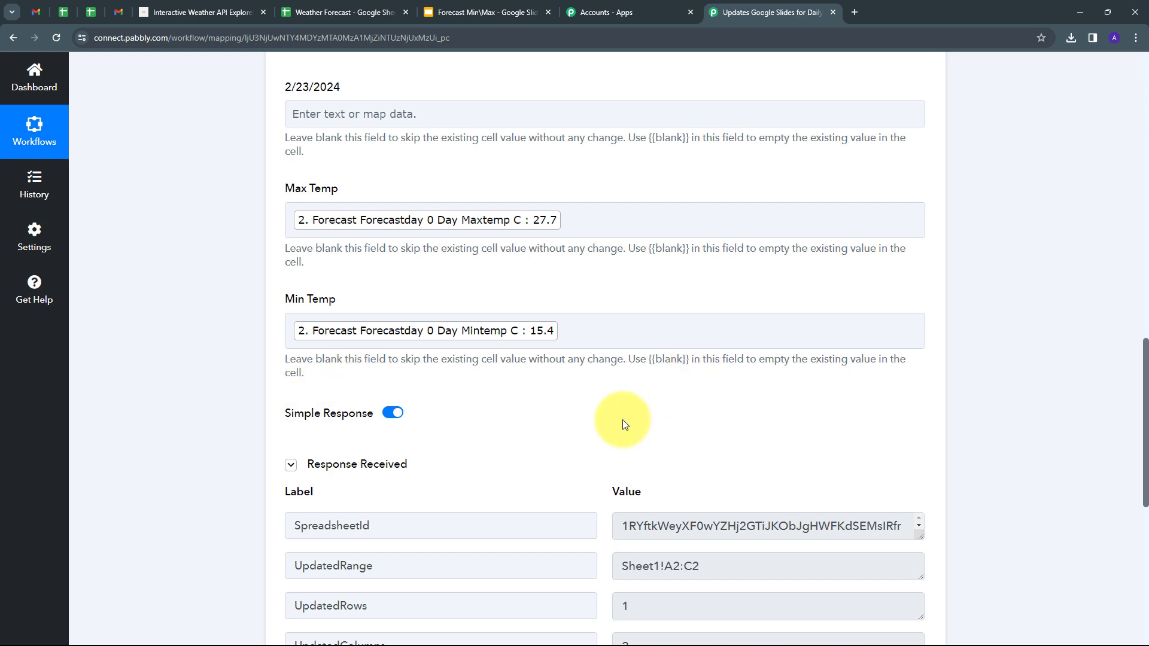
pyautogui.click(317, 5)
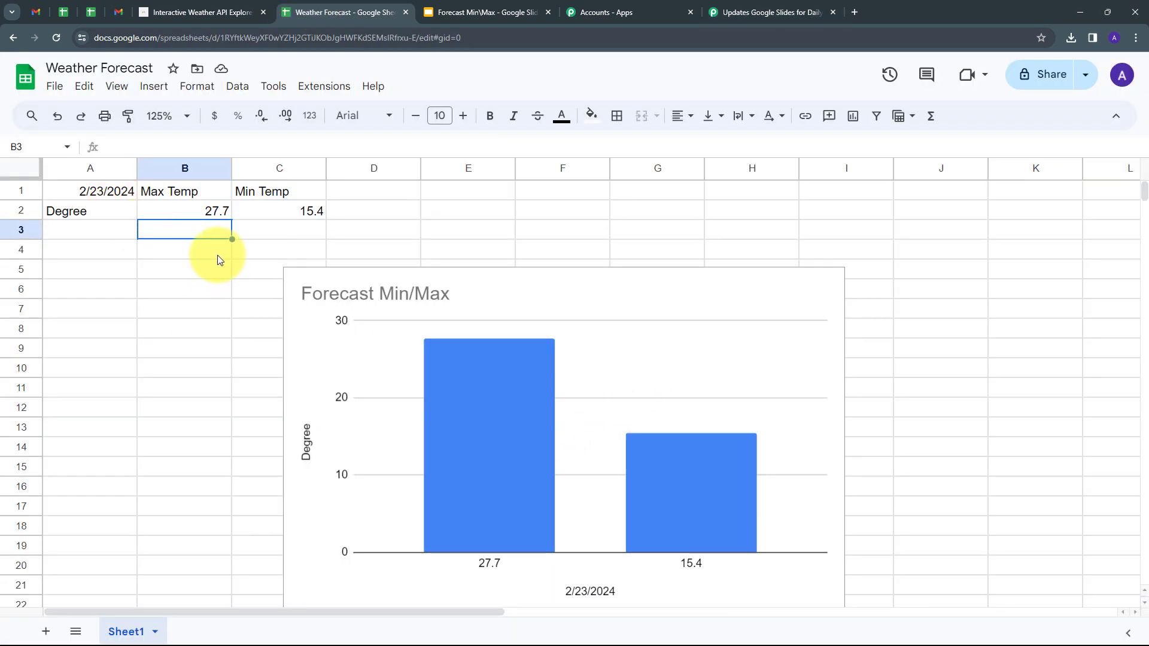
pyautogui.click(198, 215)
pyautogui.click(298, 207)
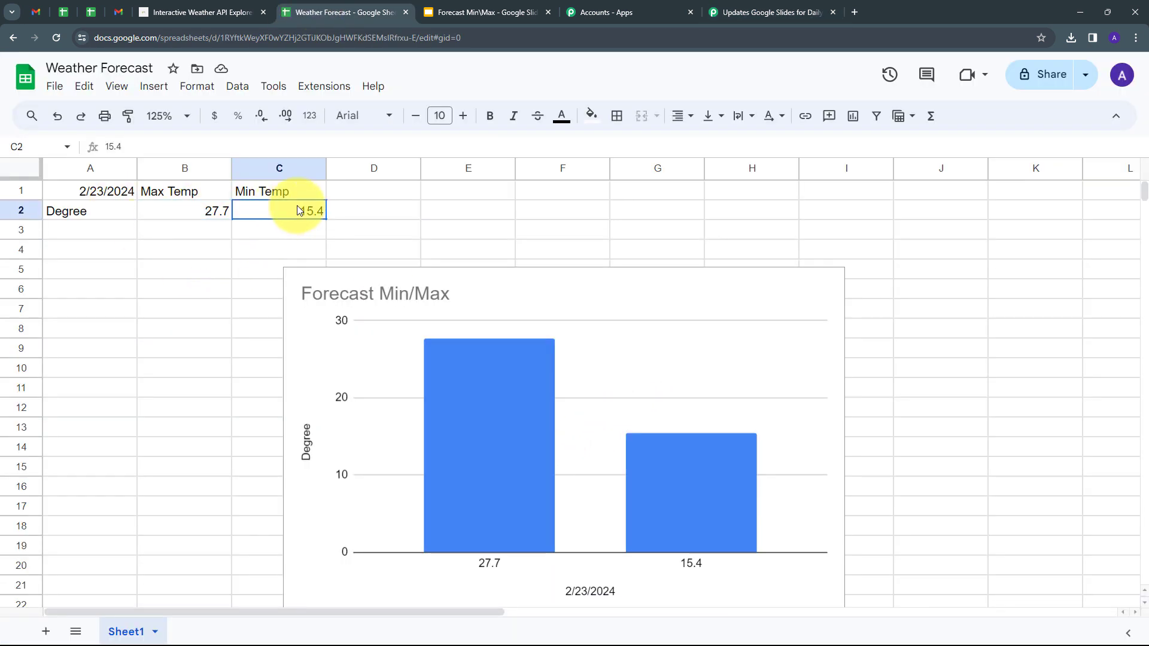
pyautogui.click(211, 218)
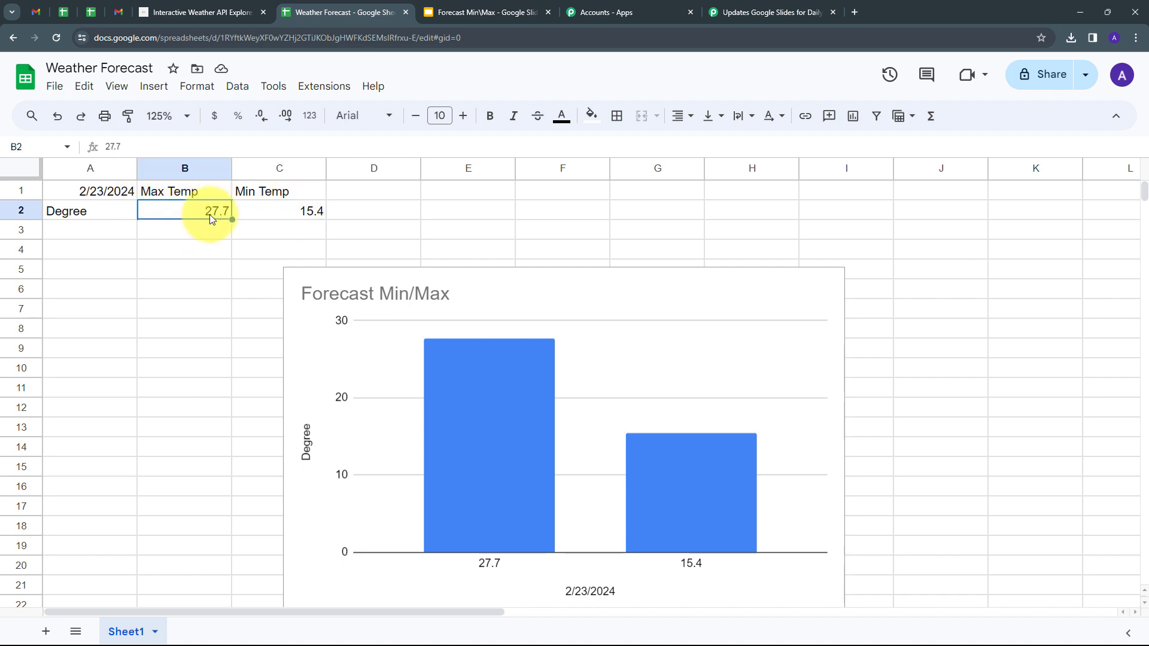
pyautogui.click(281, 212)
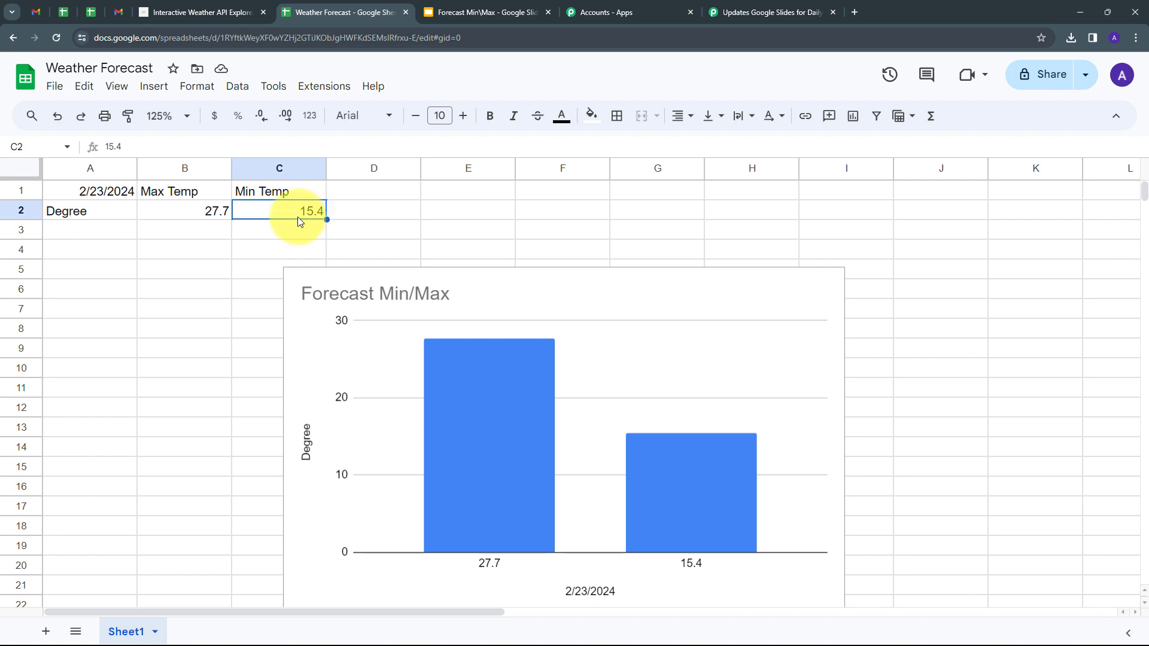
# Examine both bars of the Forecast Min/Max chart and compare them with the Max Temp and Min Temp columns.
pyautogui.scroll(-1, 389, 222)
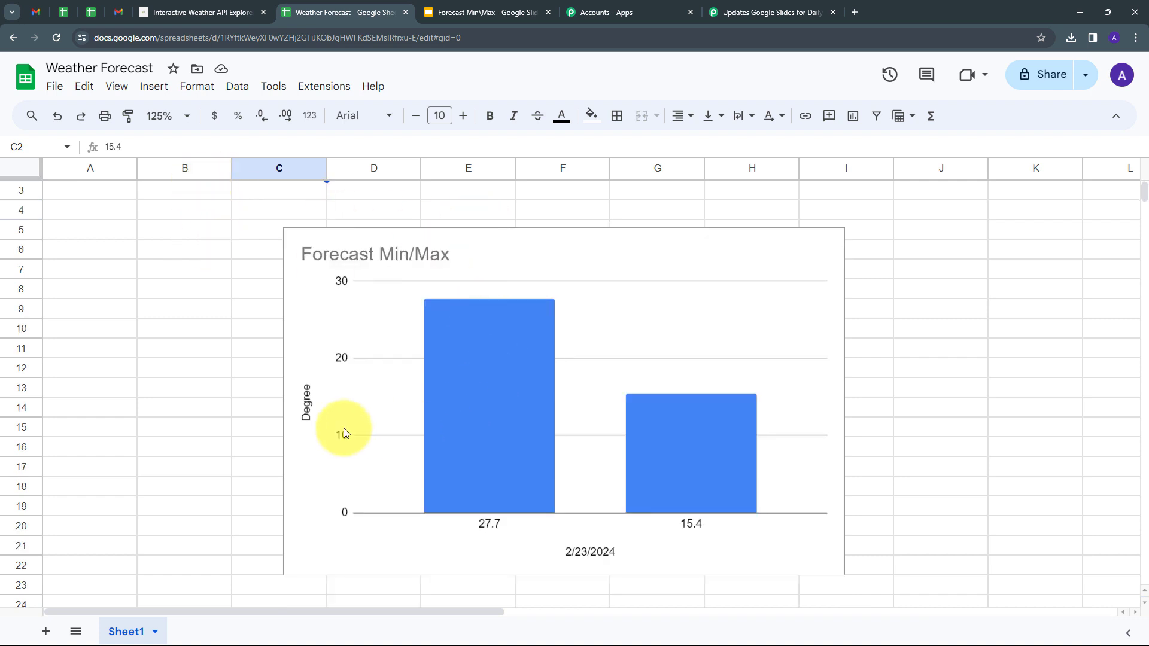
pyautogui.click(483, 374)
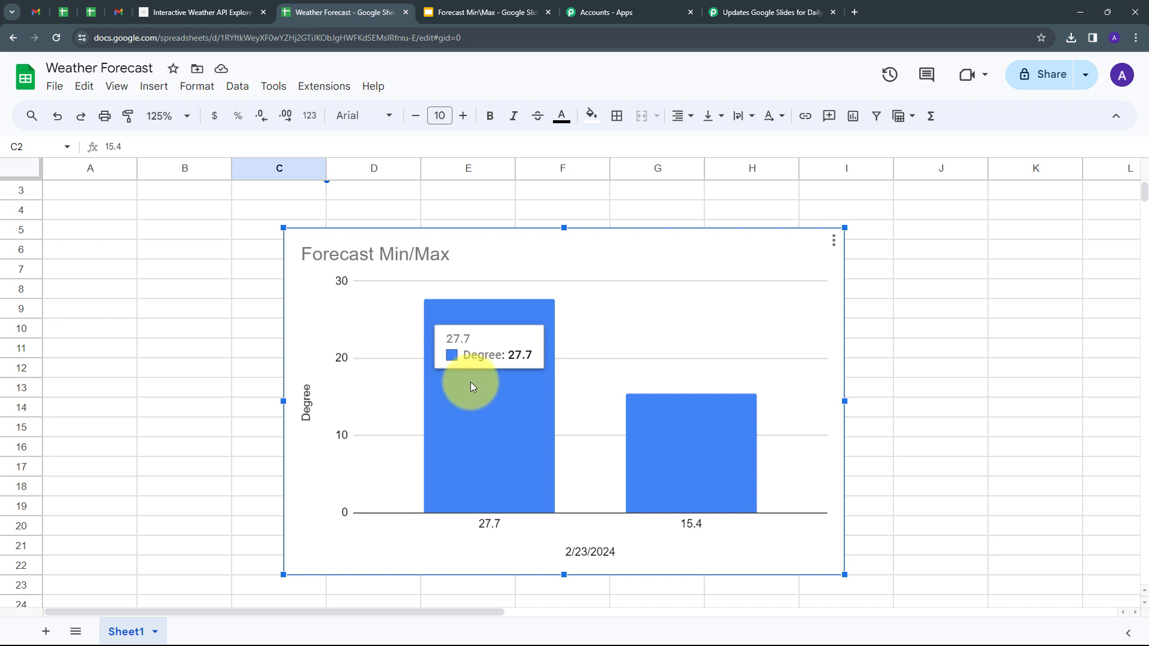
pyautogui.moveTo(671, 470)
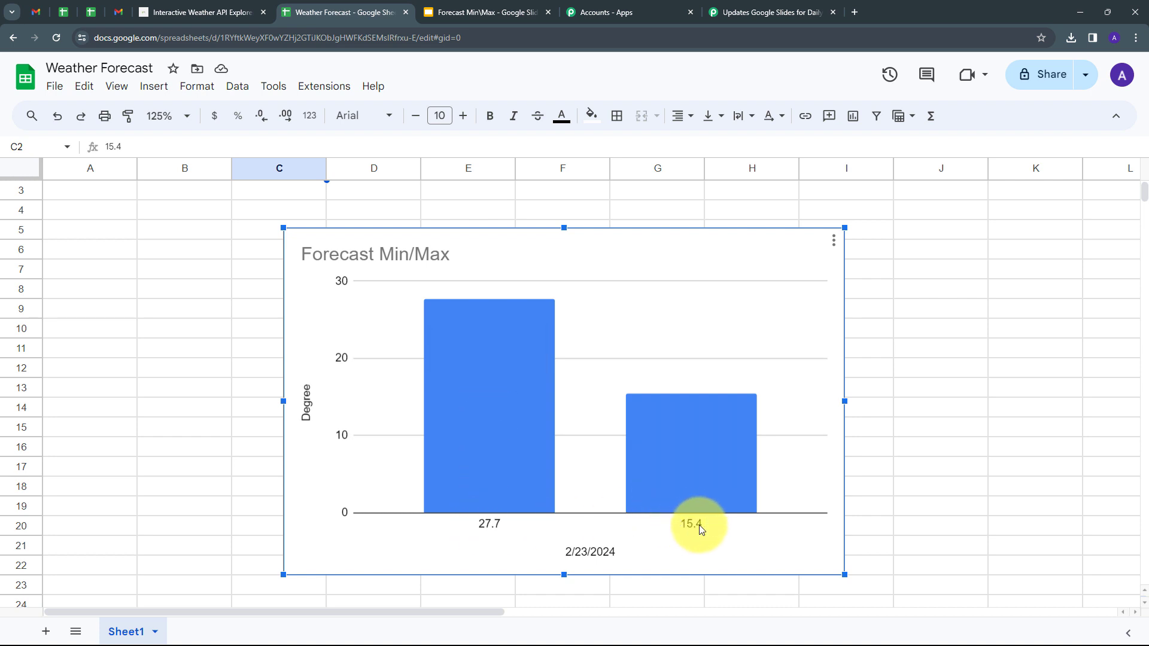
pyautogui.scroll(1, 186, 303)
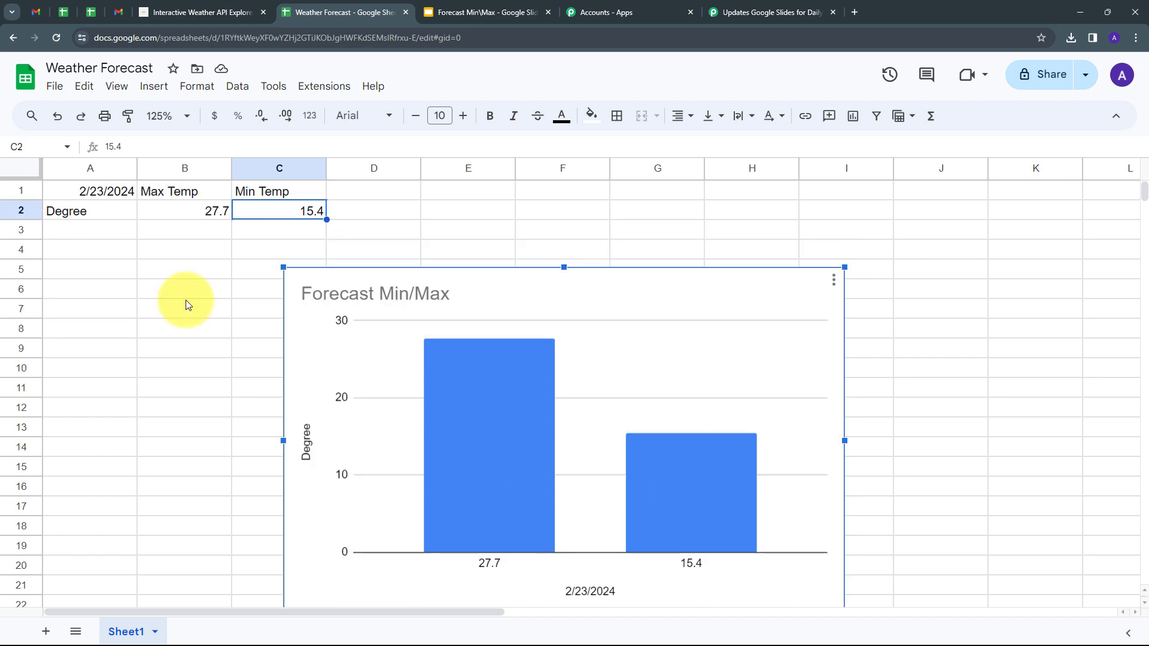
pyautogui.click(171, 196)
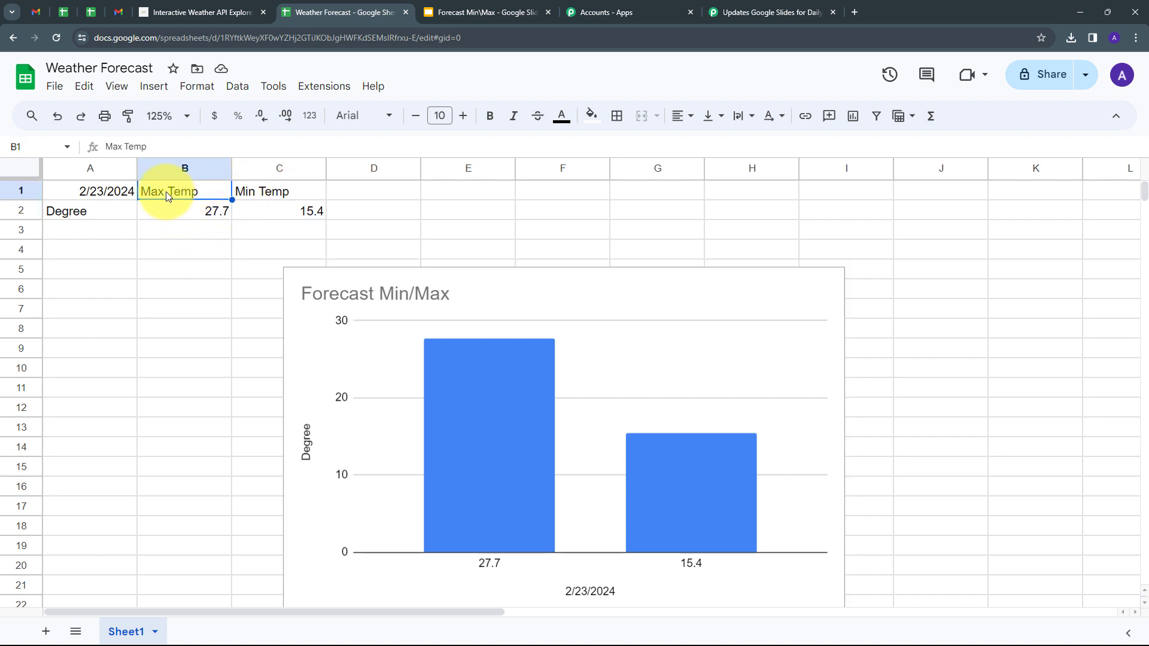
pyautogui.click(260, 194)
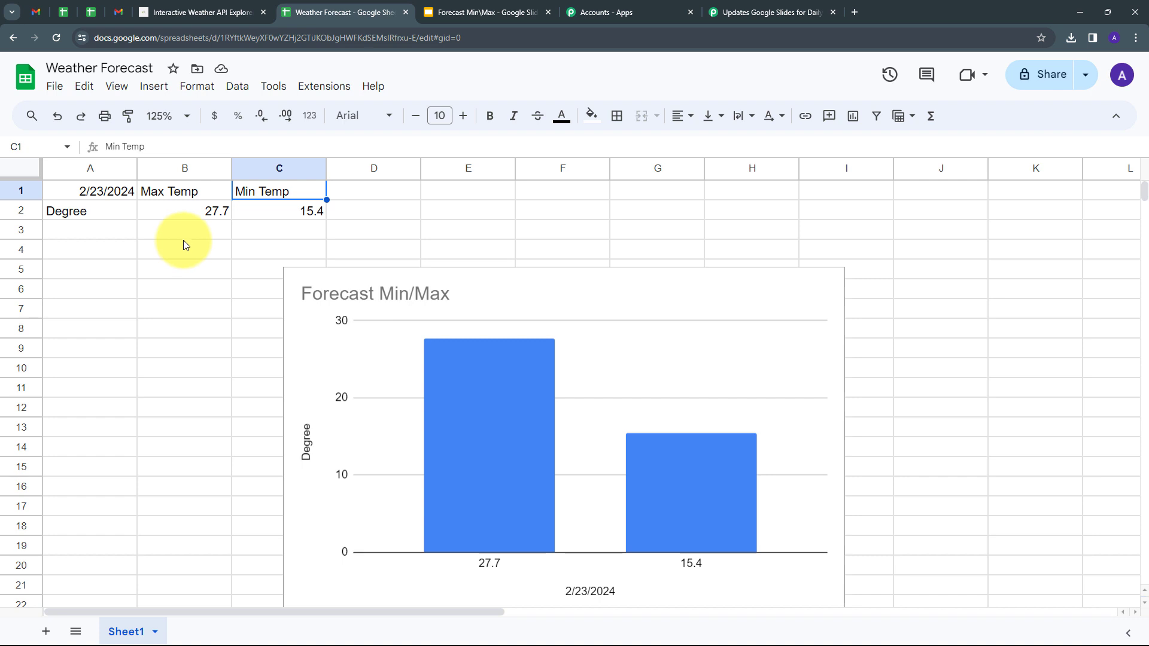
# Review the Update Row response in Pabbly Connect and compare the Forecast Min\Max presentation's chart in Google Slides with the spreadsheet.
pyautogui.click(757, 12)
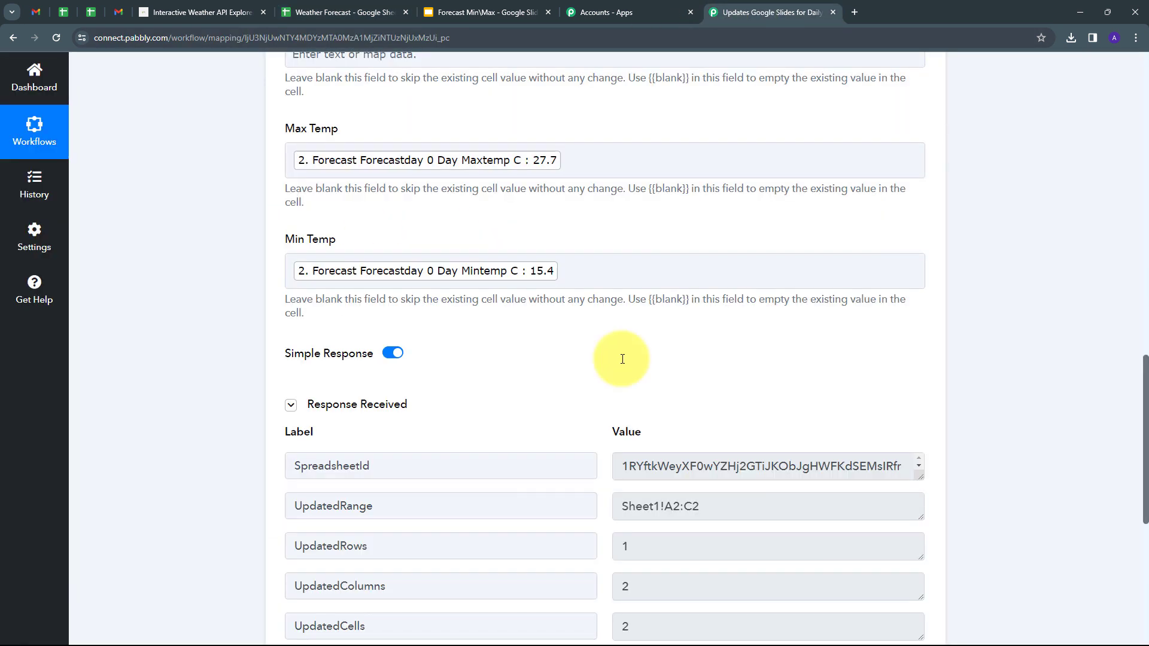
pyautogui.scroll(-2, 623, 363)
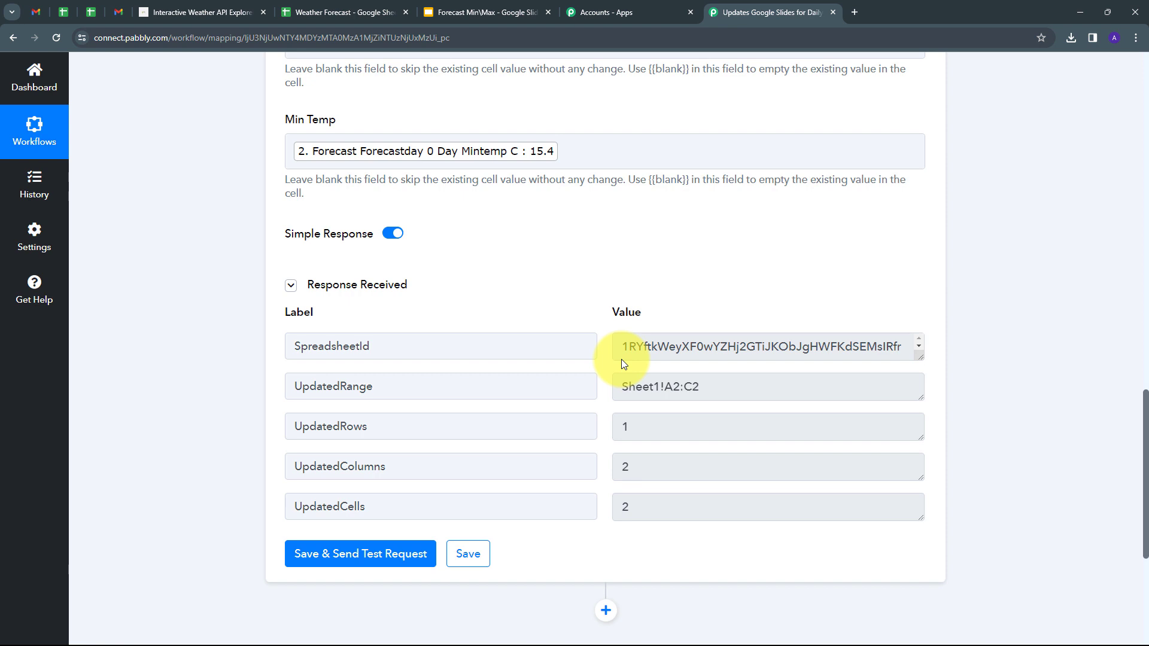
pyautogui.click(473, 19)
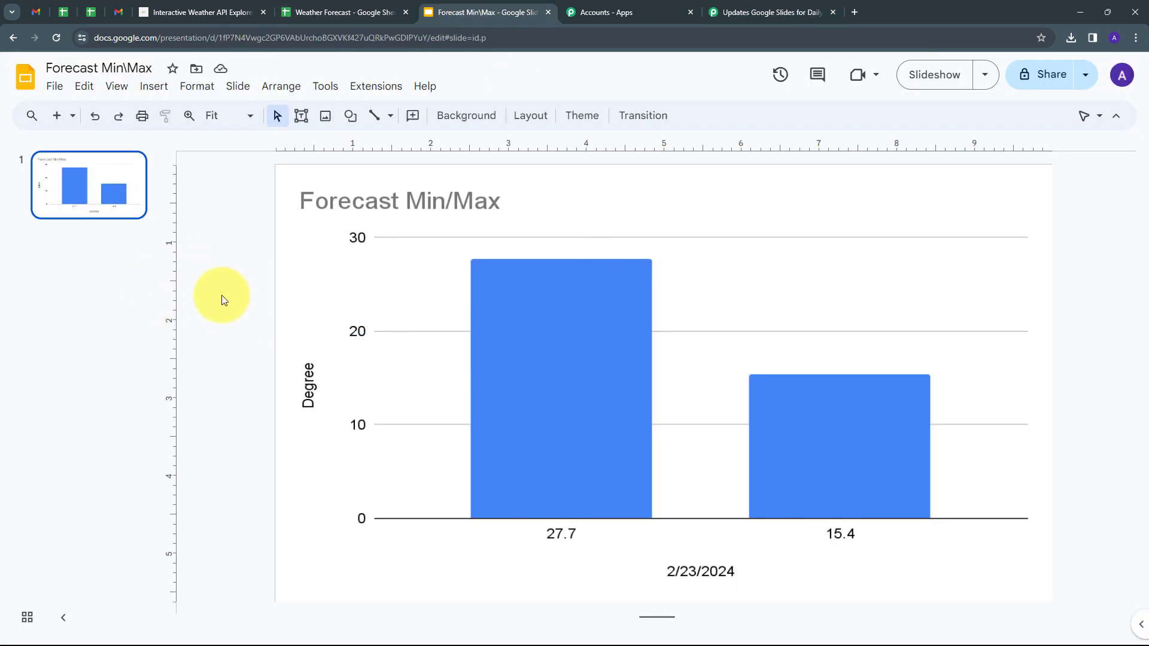
pyautogui.click(335, 12)
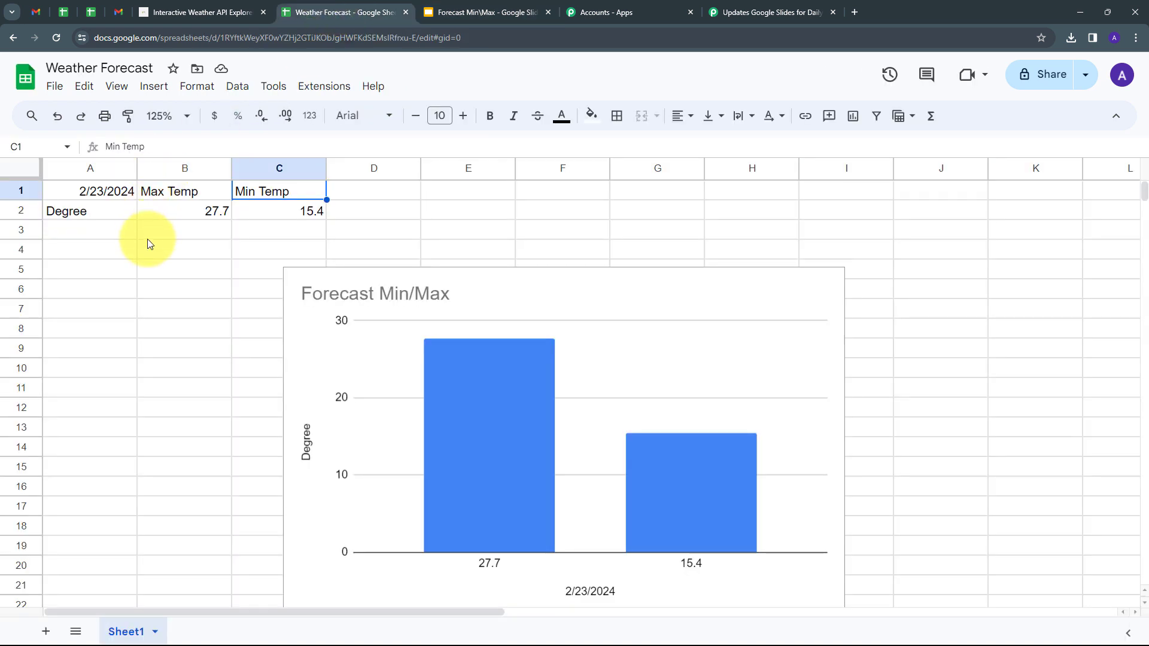
pyautogui.click(479, 12)
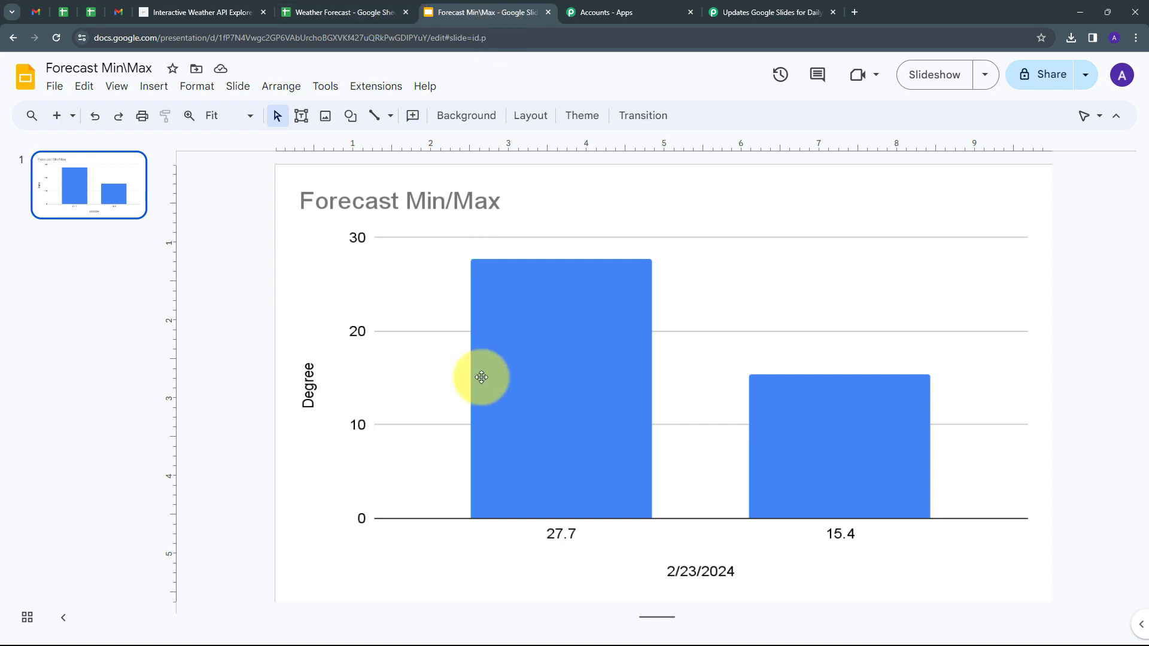
pyautogui.click(383, 12)
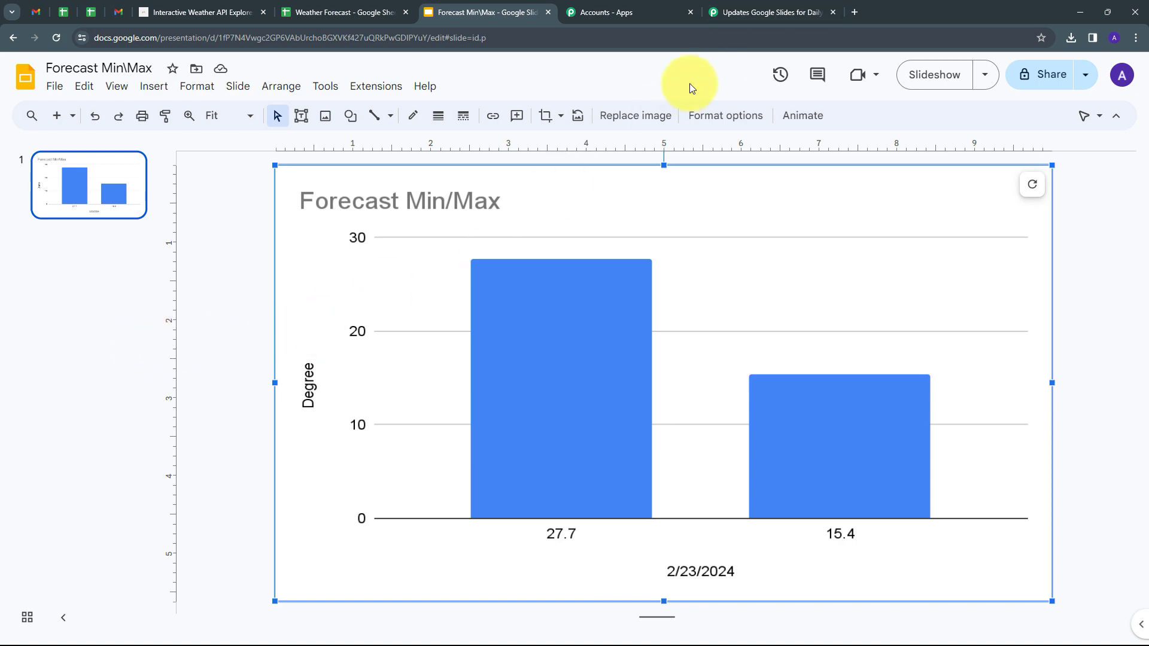
# Return to the Pabbly Connect workflow and add a Google Slides action with the Refresh a Chart event after the Update Row step.
pyautogui.click(772, 12)
pyautogui.scroll(-2, 565, 331)
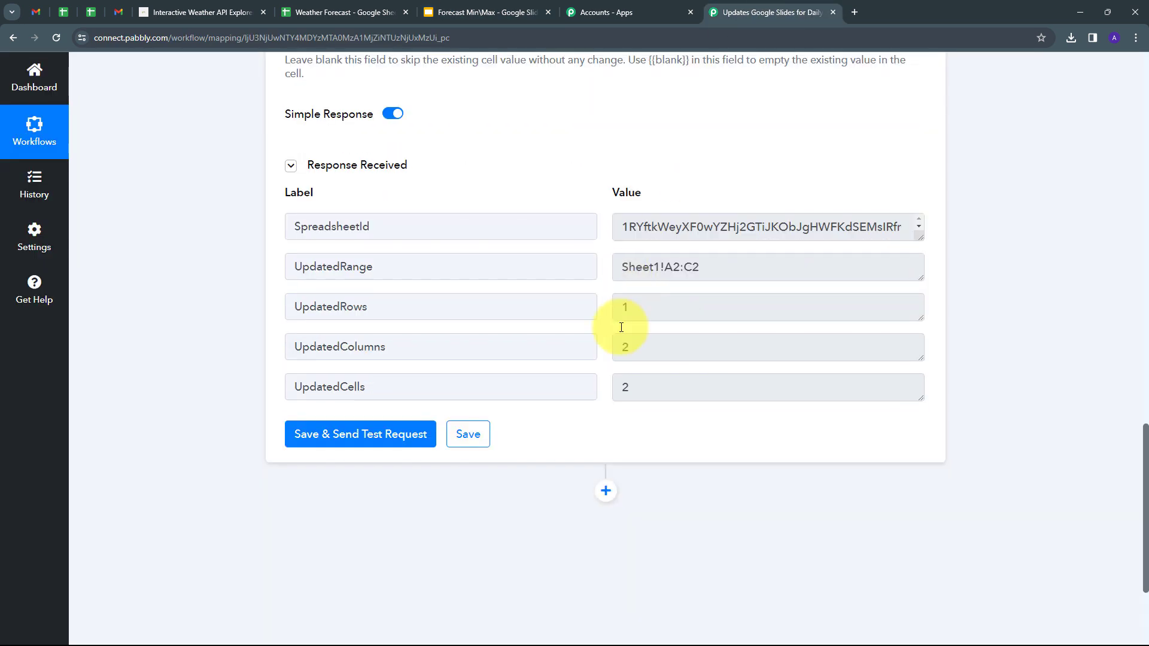
pyautogui.click(606, 491)
pyautogui.write('Goole')
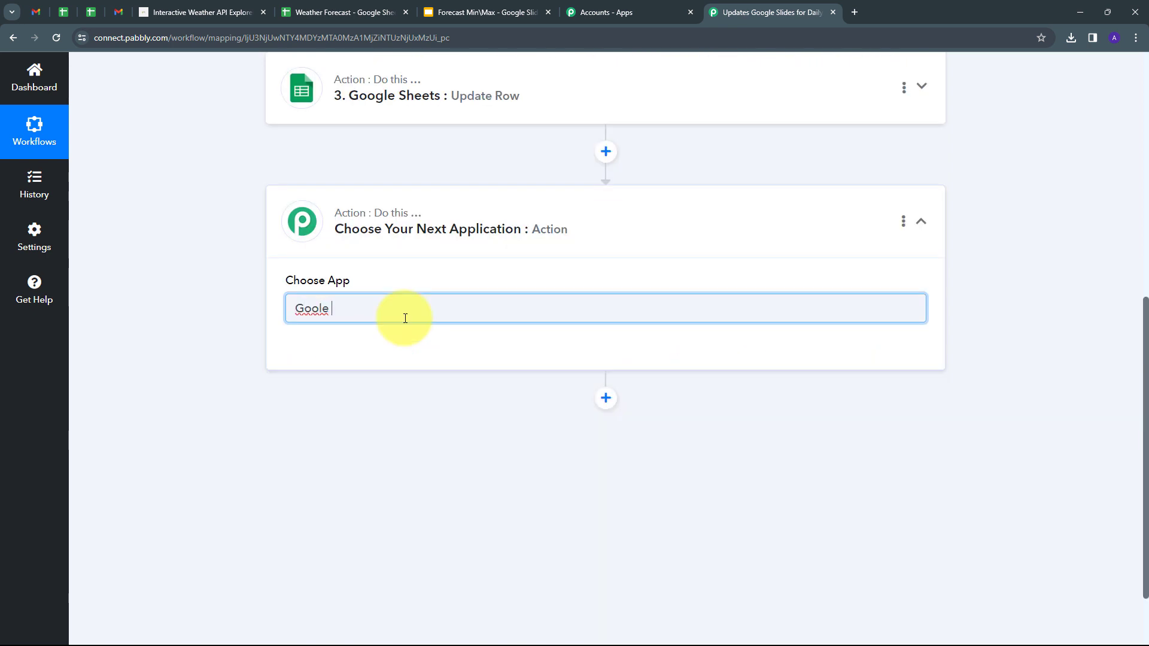
pyautogui.press('BackSpace')
pyautogui.press('BackSpace')
pyautogui.press('BackSpace')
pyautogui.write('gle s')
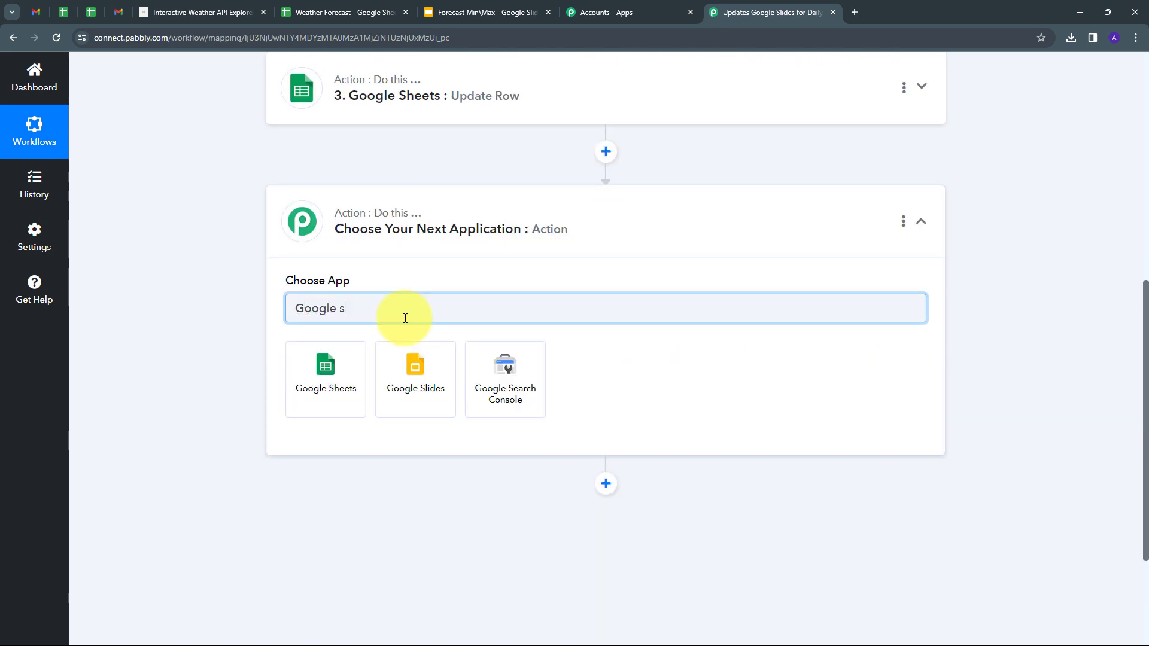
pyautogui.click(412, 362)
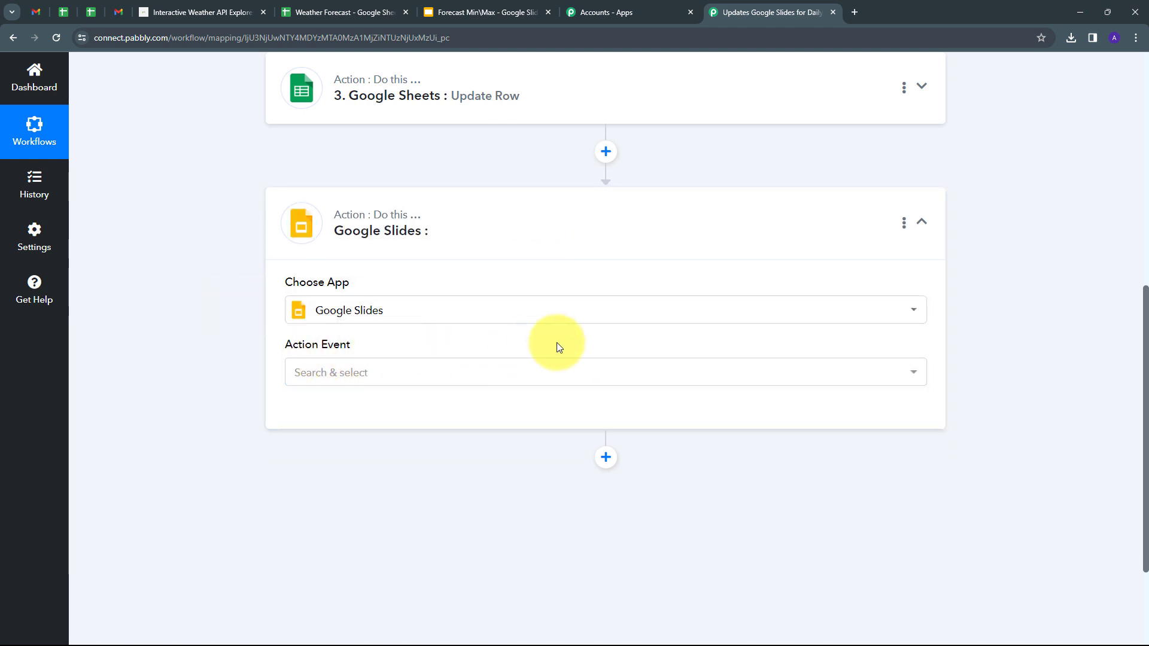
pyautogui.click(384, 379)
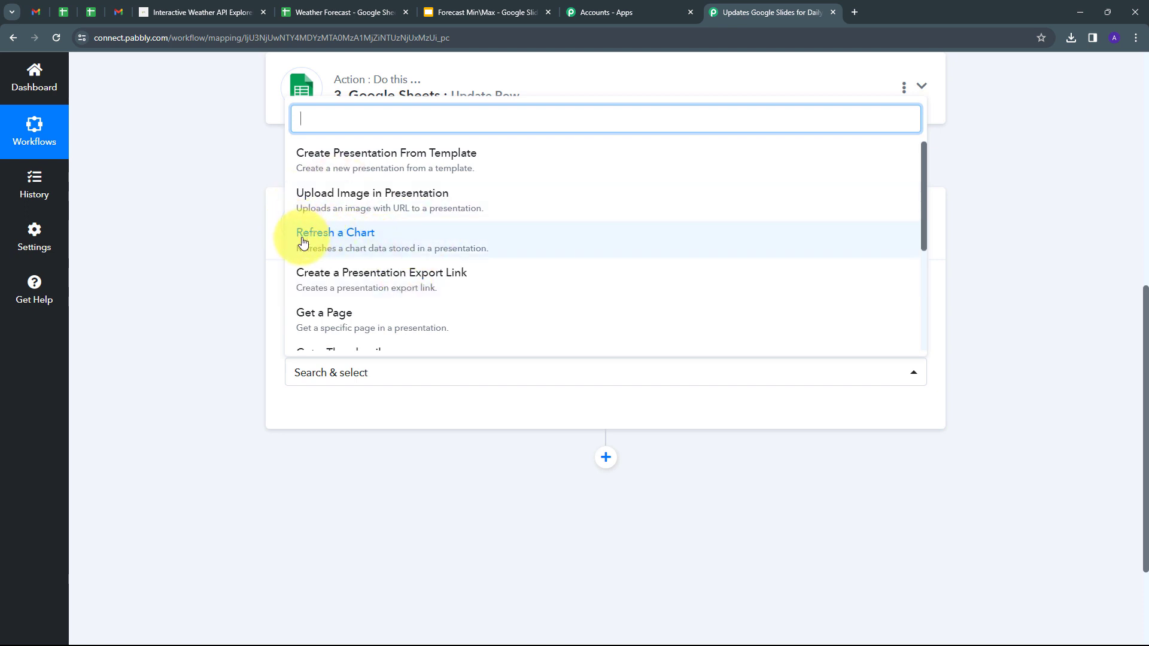
pyautogui.click(389, 247)
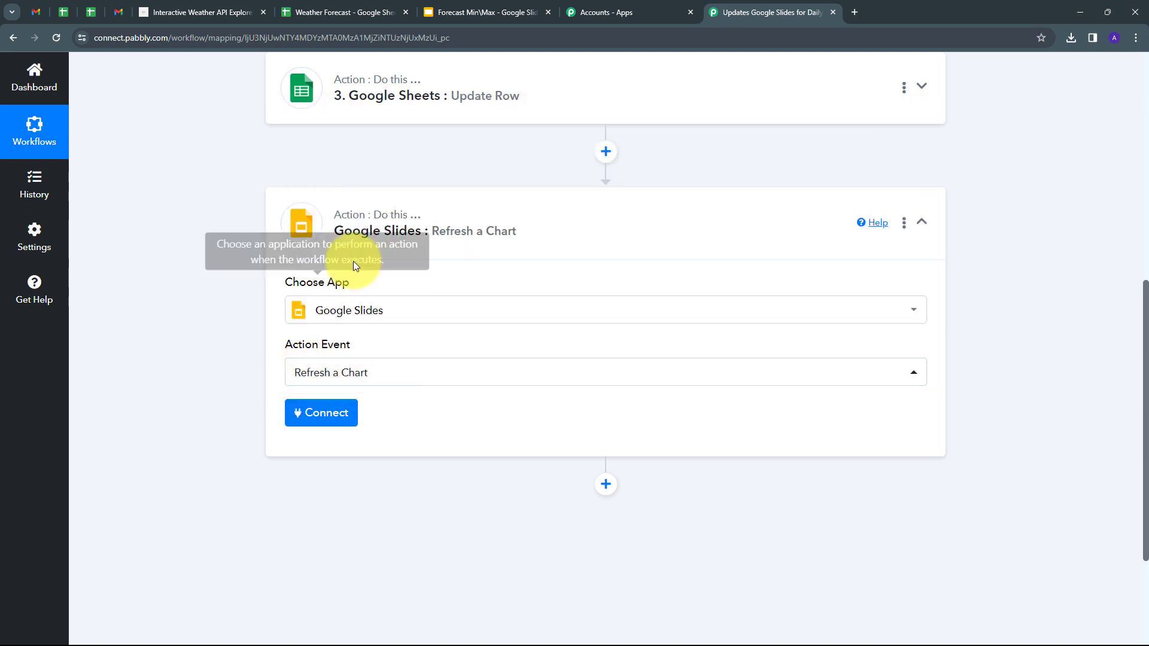
# Connect the action through a new connection named Google Slides #2, signing in with Google and allowing Pabbly Connect access.
pyautogui.click(321, 414)
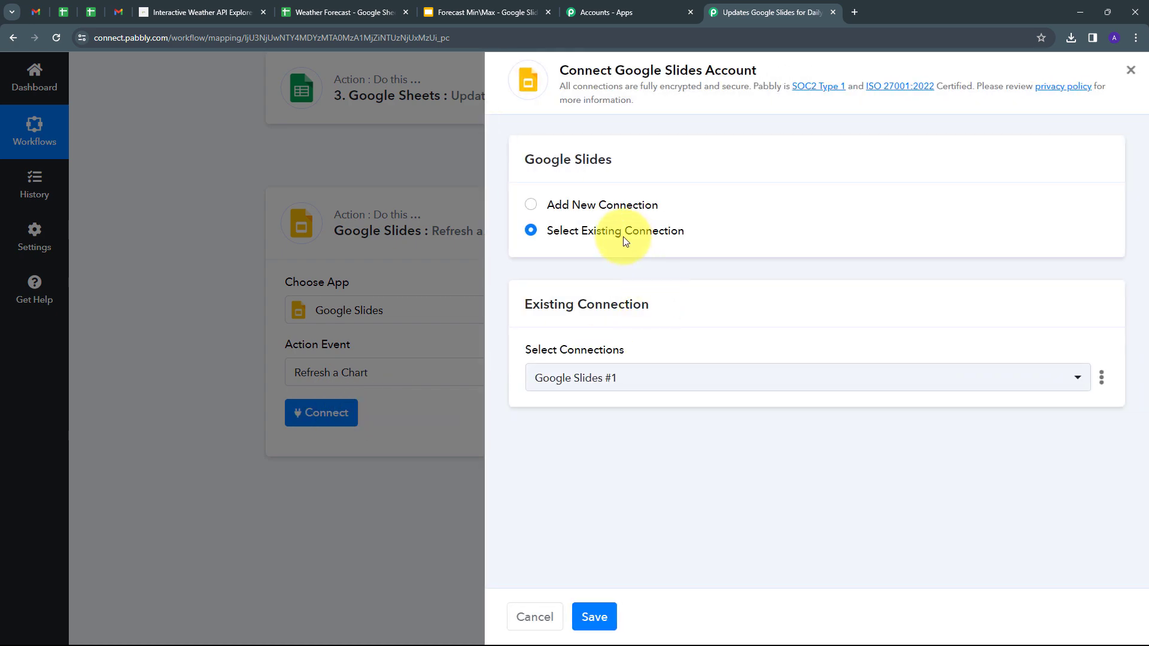
pyautogui.click(572, 204)
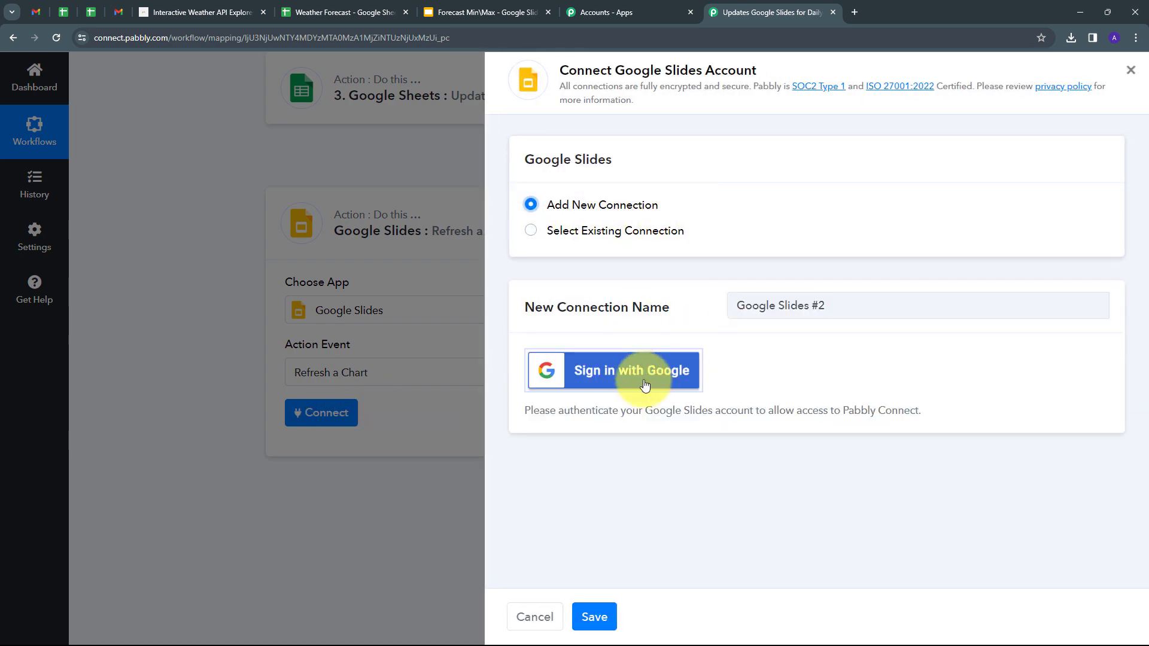
pyautogui.click(602, 377)
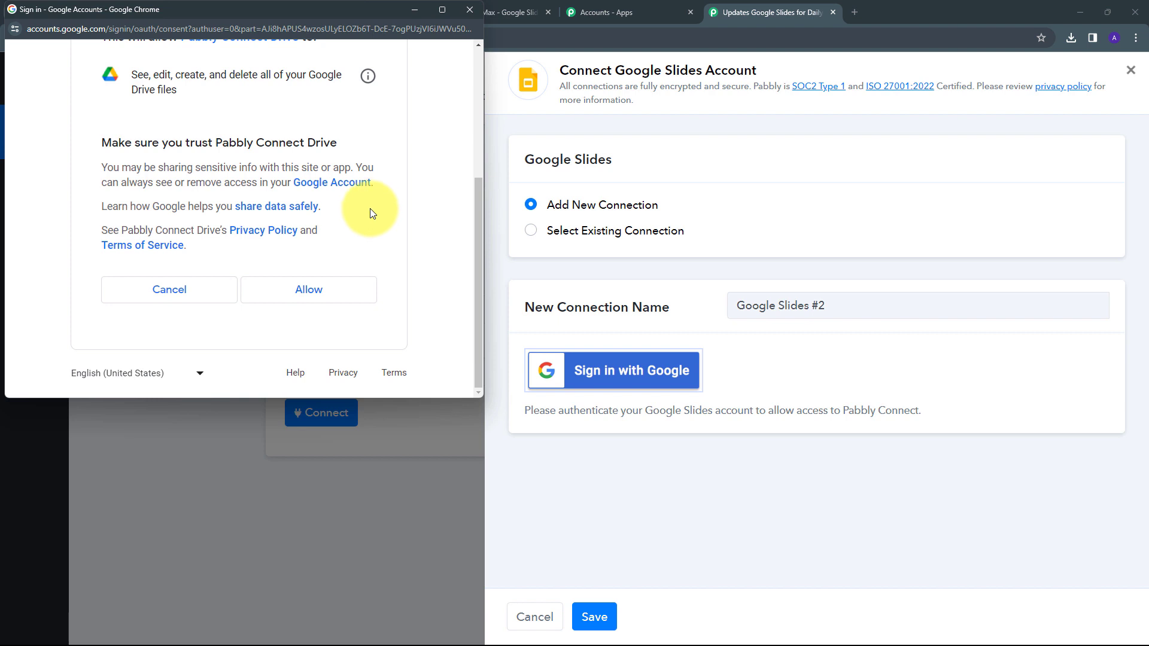
pyautogui.click(301, 292)
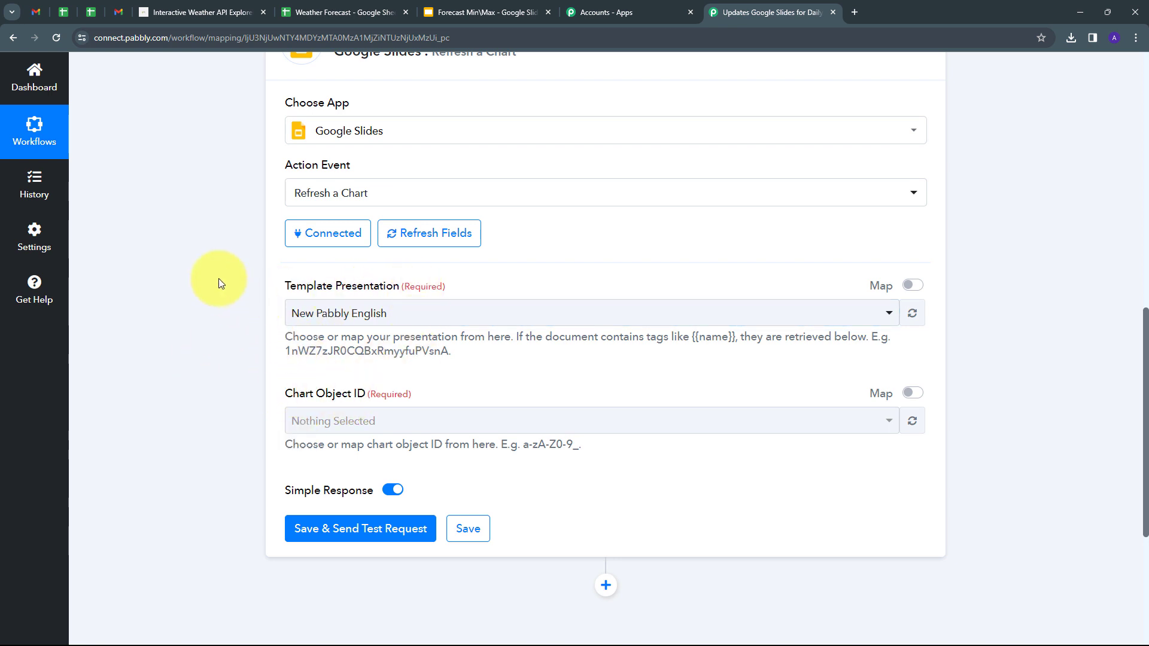
# Set the template presentation to Forecast Min\Max with the Forecast Min/Max chart object, and save and send the test request.
pyautogui.click(488, 12)
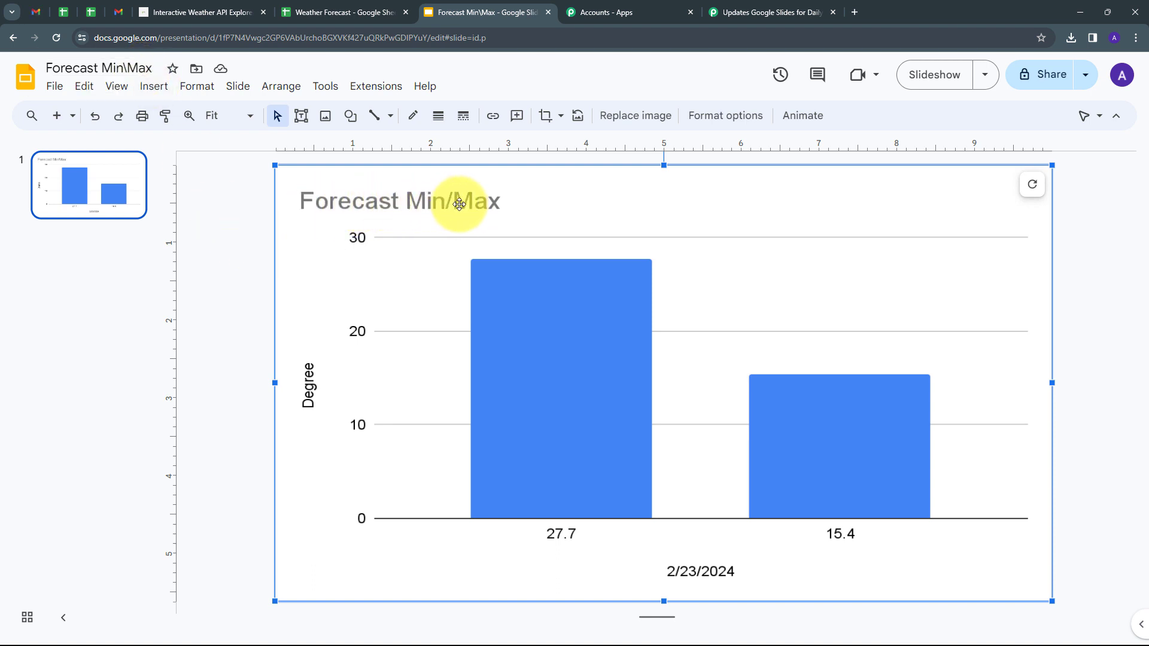
pyautogui.click(772, 12)
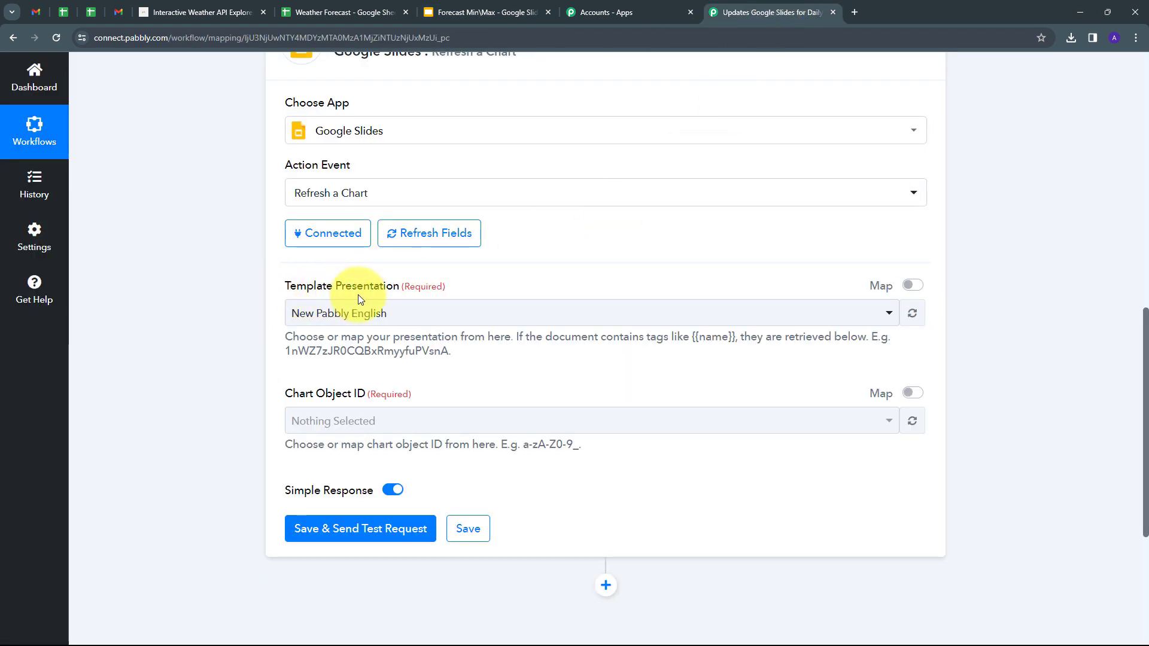
pyautogui.click(559, 314)
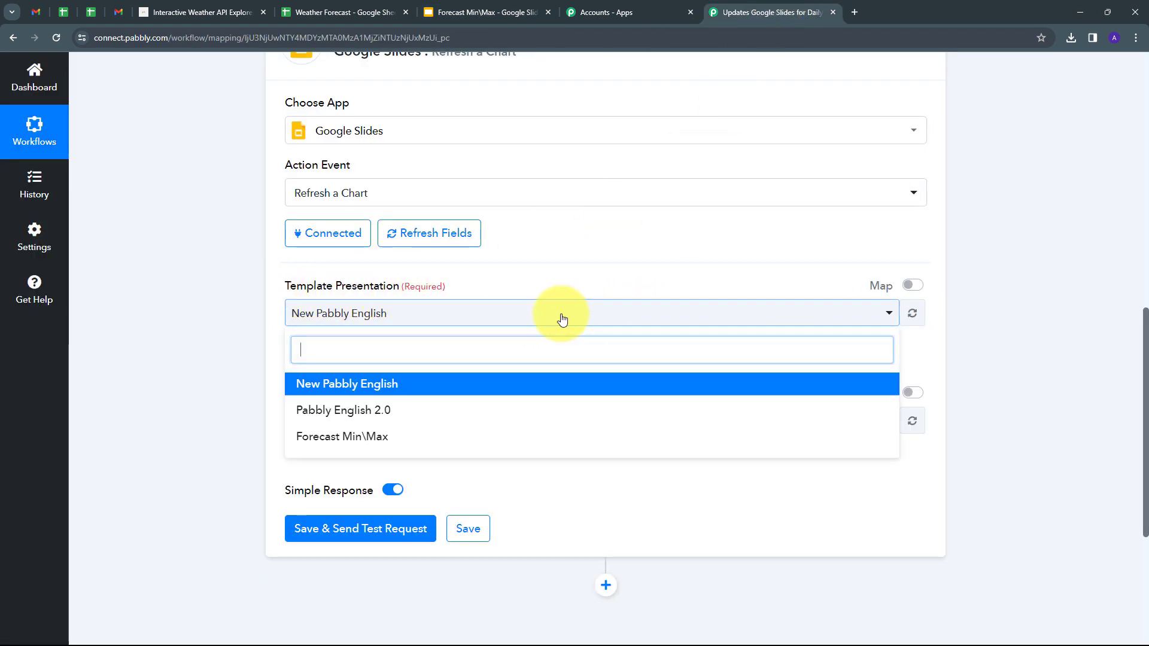
pyautogui.click(376, 437)
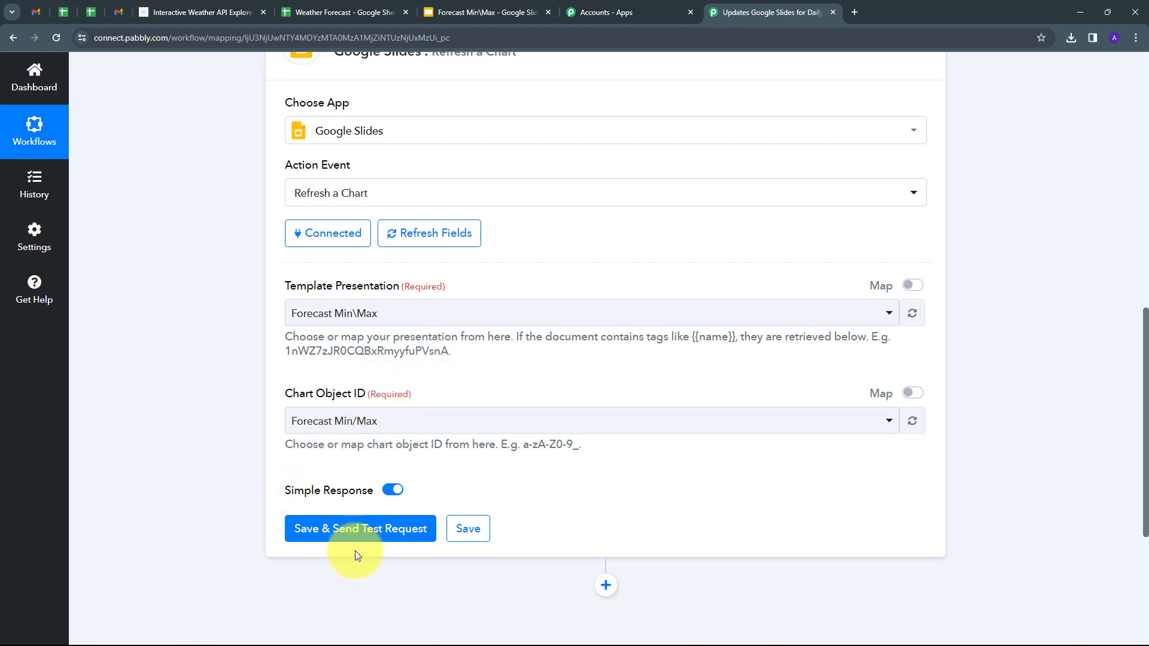
pyautogui.click(366, 530)
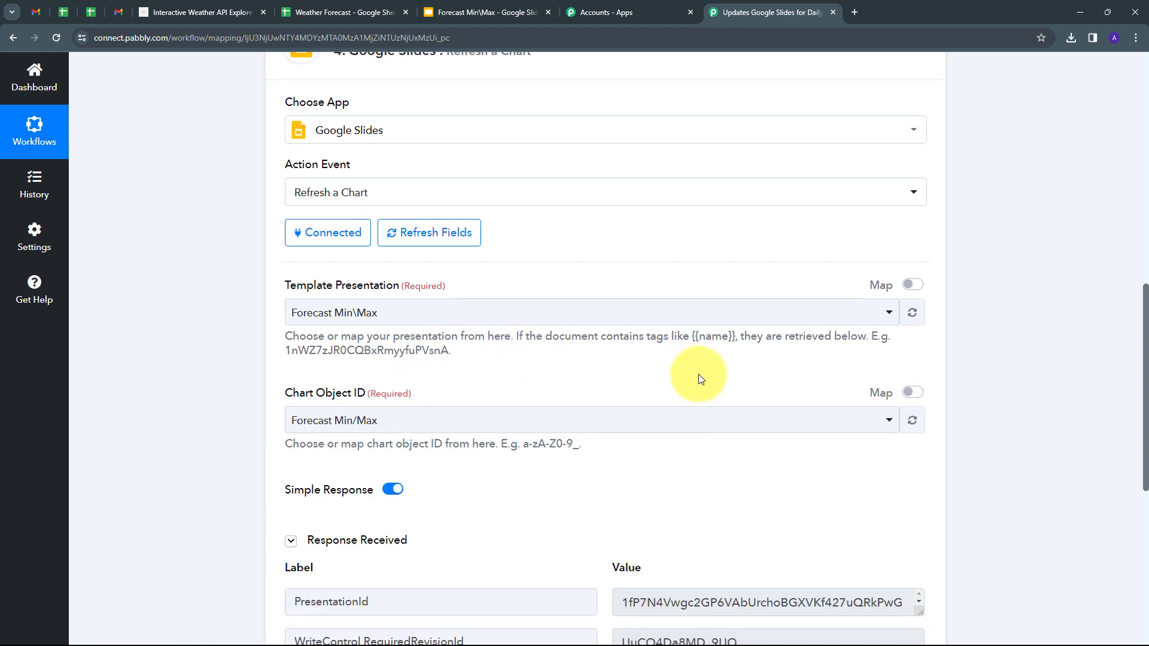
# Review the Refresh a Chart response and compare the Weather Forecast spreadsheet's values with the chart in the Forecast Min\Max presentation.
pyautogui.scroll(-3, 698, 375)
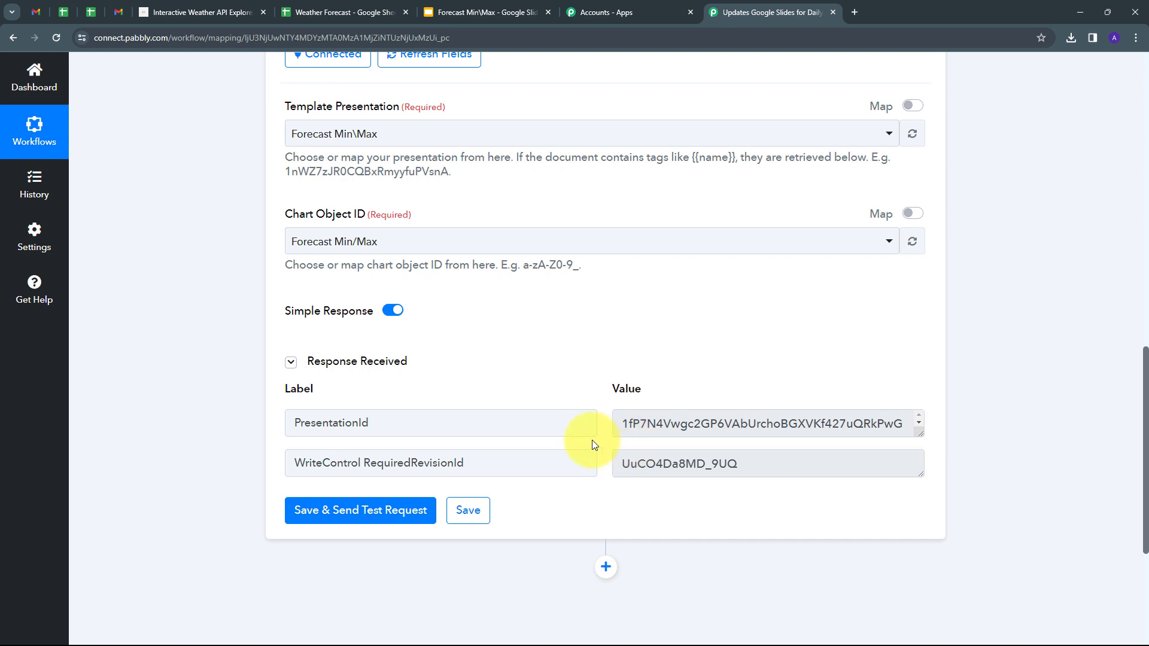
pyautogui.click(320, 13)
pyautogui.click(162, 237)
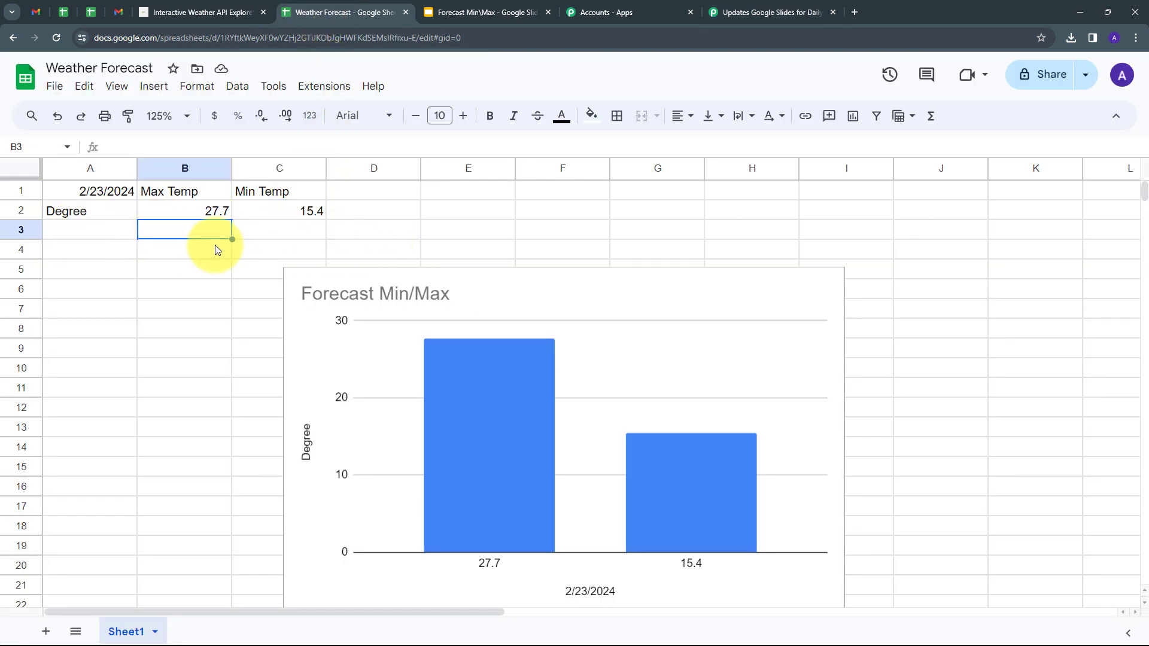
pyautogui.click(473, 14)
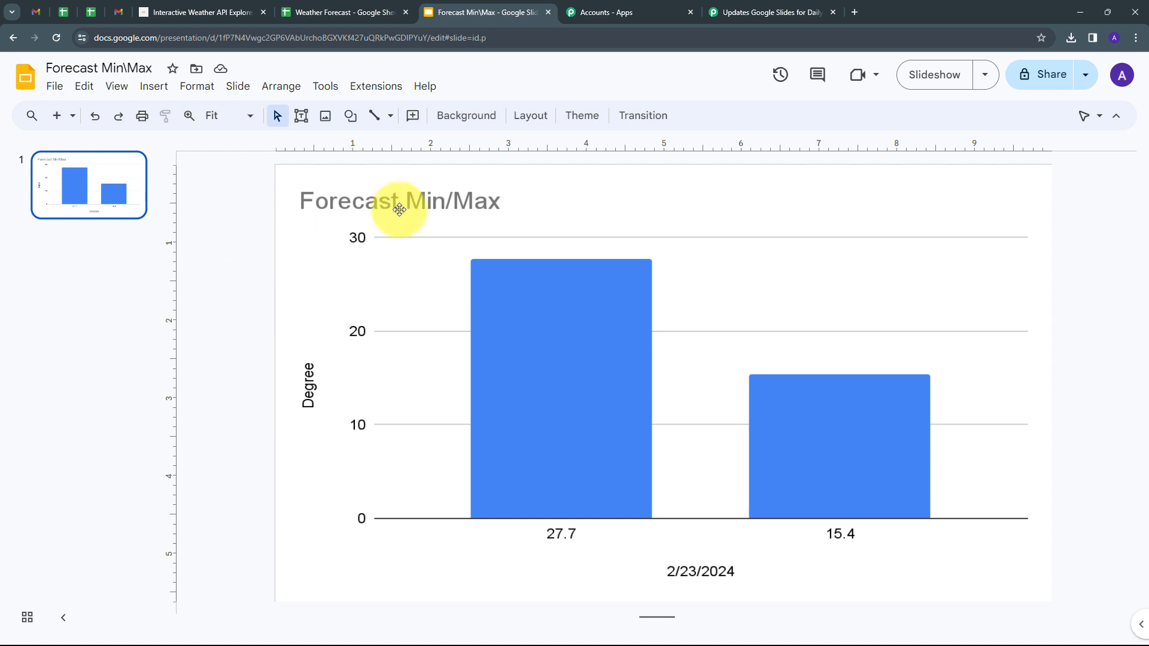
# Return to Pabbly Connect and review the workflow's Schedule, API by Pabbly, Google Sheets and Google Slides steps in order.
pyautogui.hotkey('ctrl', 'Tab')
pyautogui.hotkey('ctrl', 'Tab')
pyautogui.scroll(-1, 185, 340)
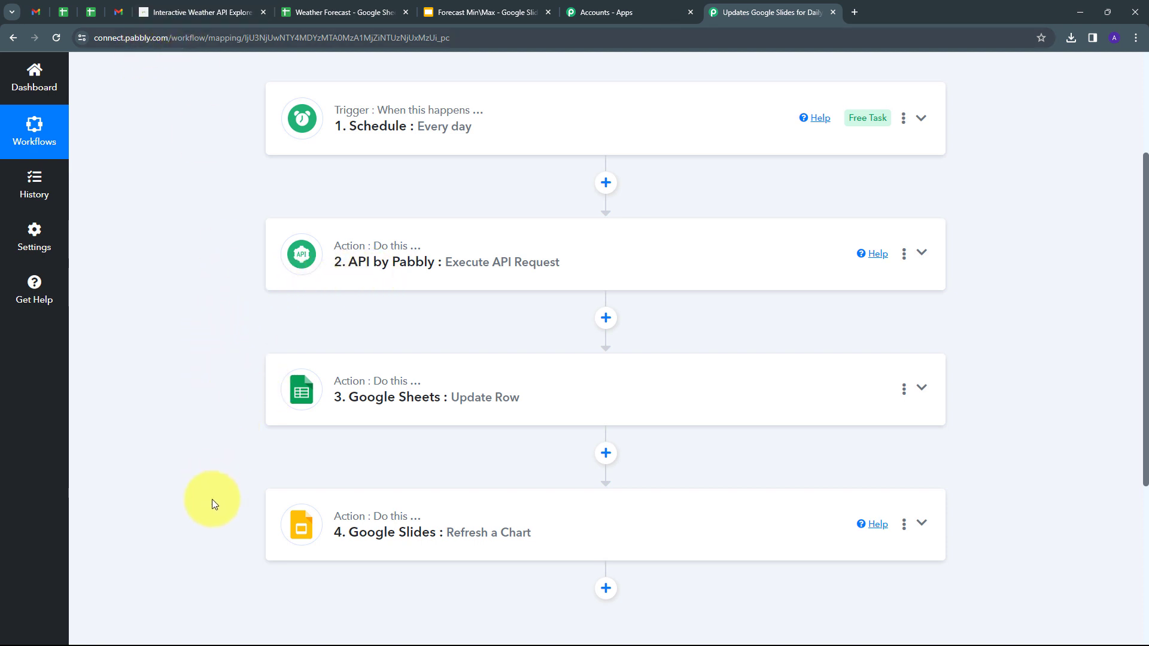
pyautogui.scroll(2, 229, 205)
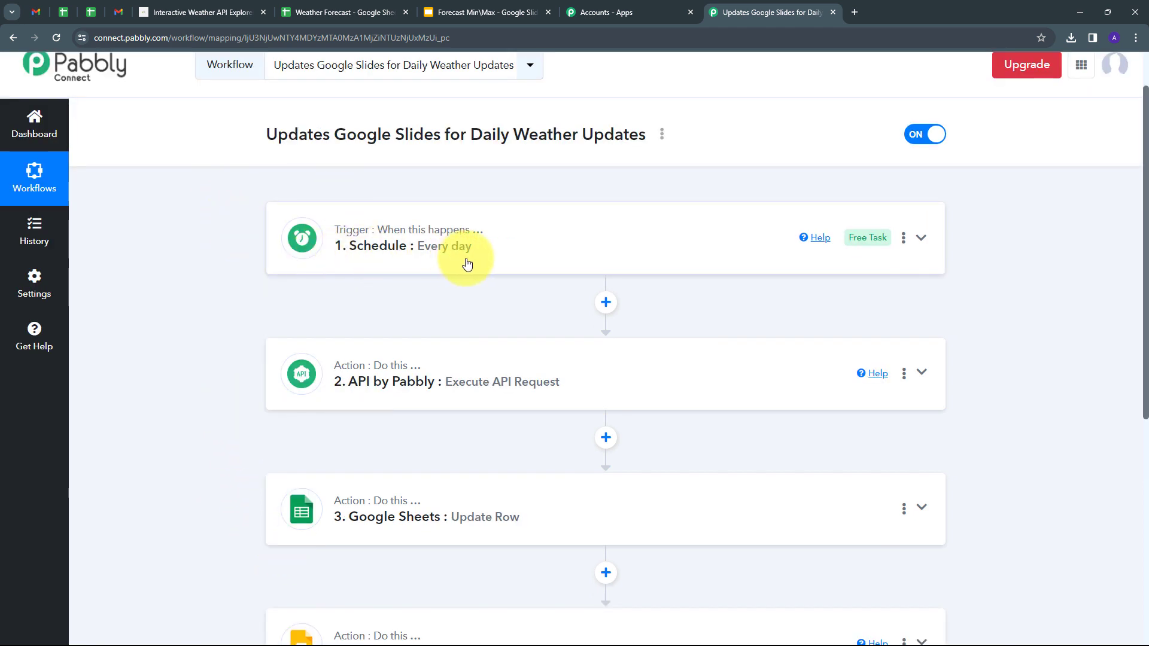
pyautogui.scroll(-1, 238, 216)
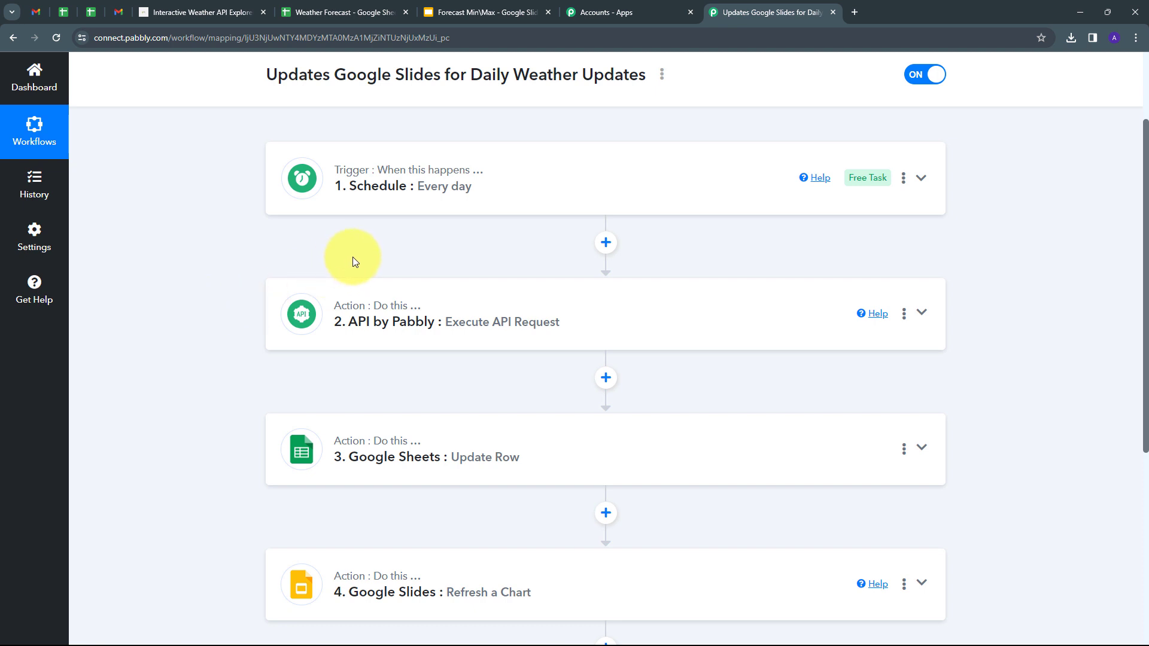
pyautogui.scroll(-1, 353, 256)
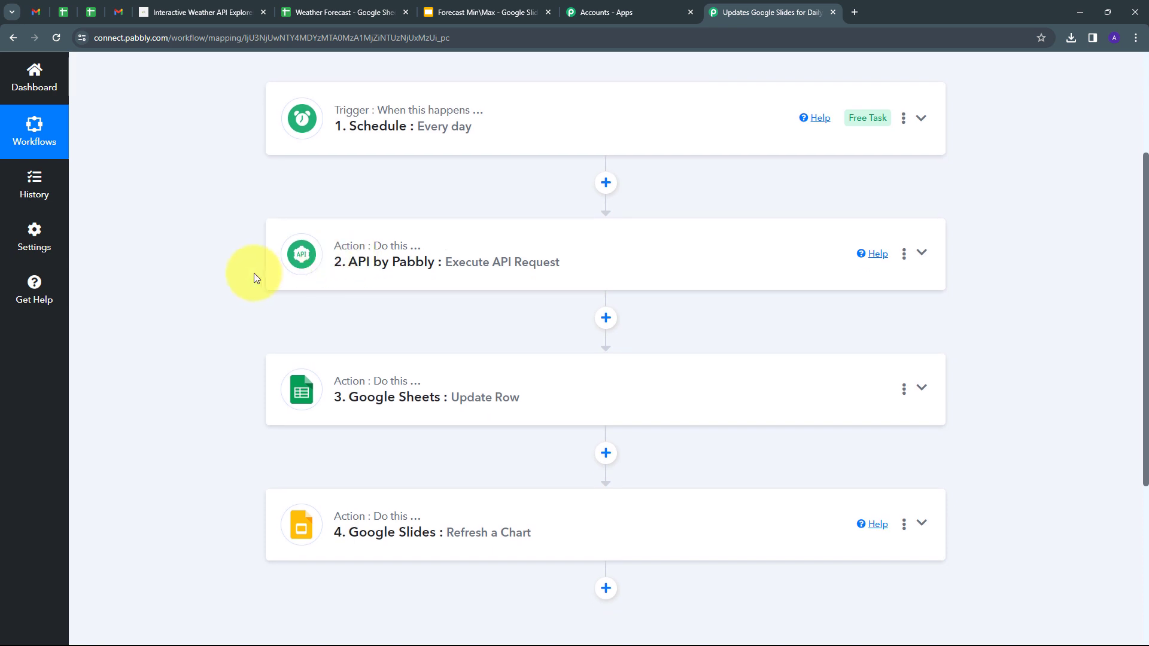
pyautogui.scroll(-1, 224, 277)
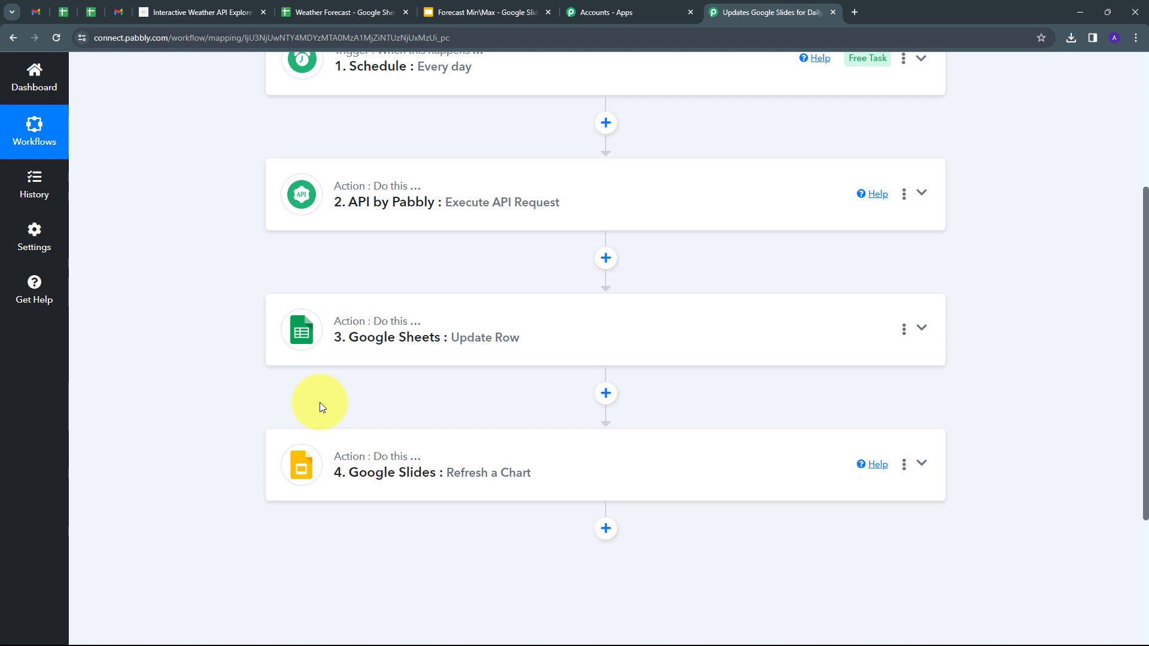
pyautogui.scroll(3, 225, 338)
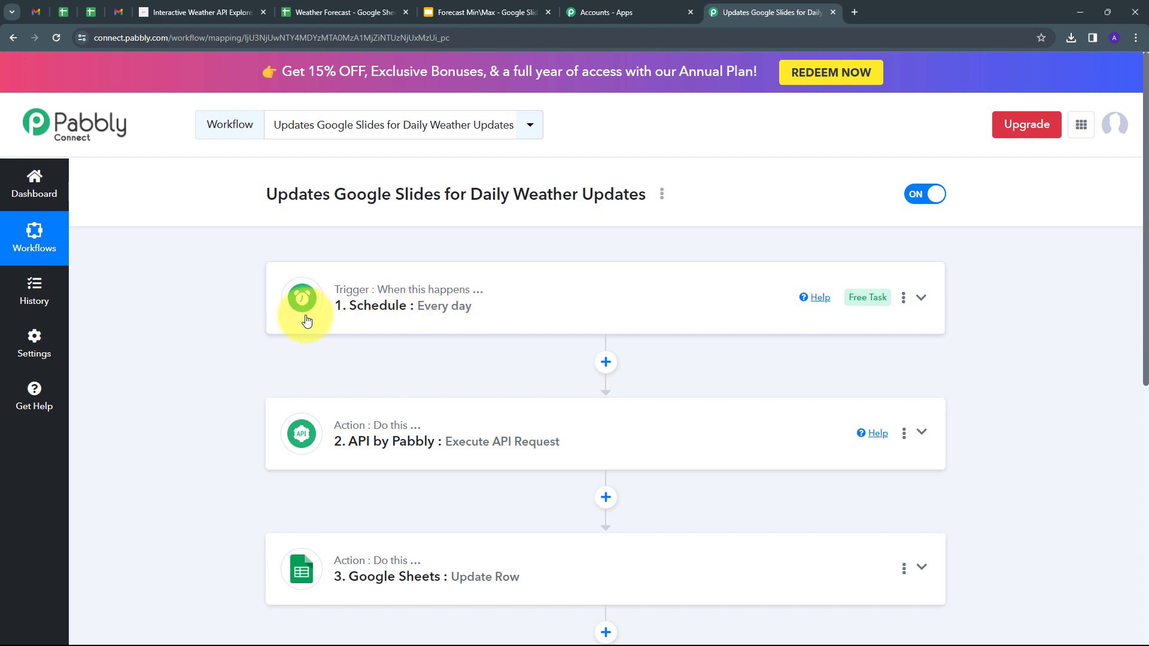
pyautogui.scroll(-1, 206, 301)
pyautogui.scroll(-2, 217, 373)
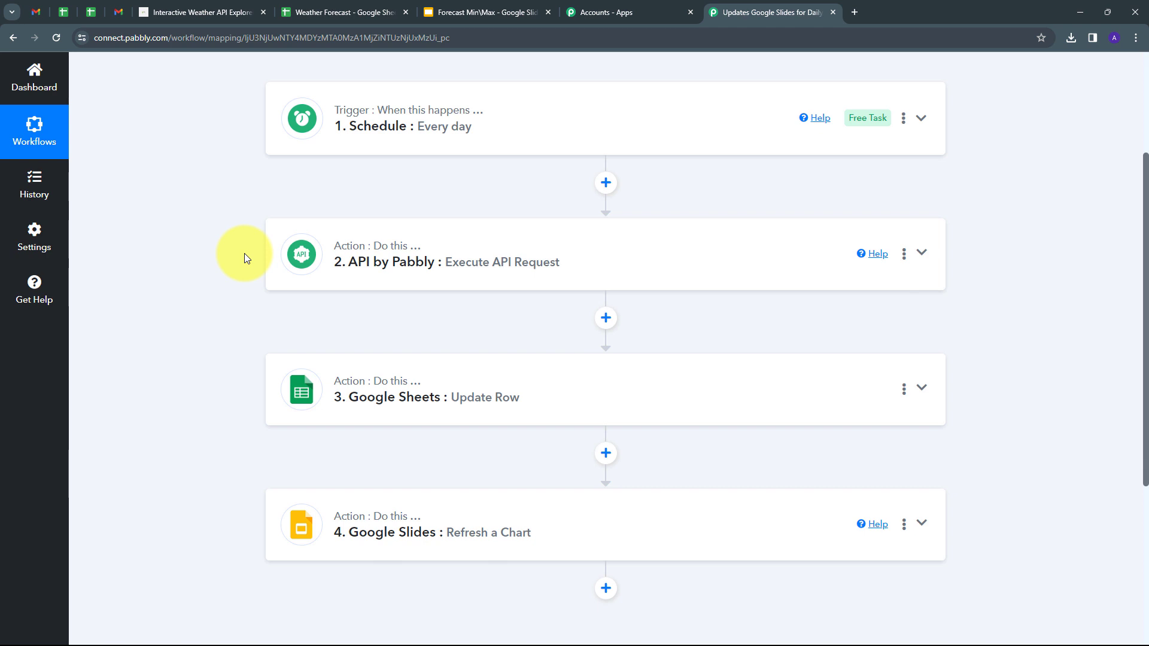
pyautogui.scroll(-1, 244, 253)
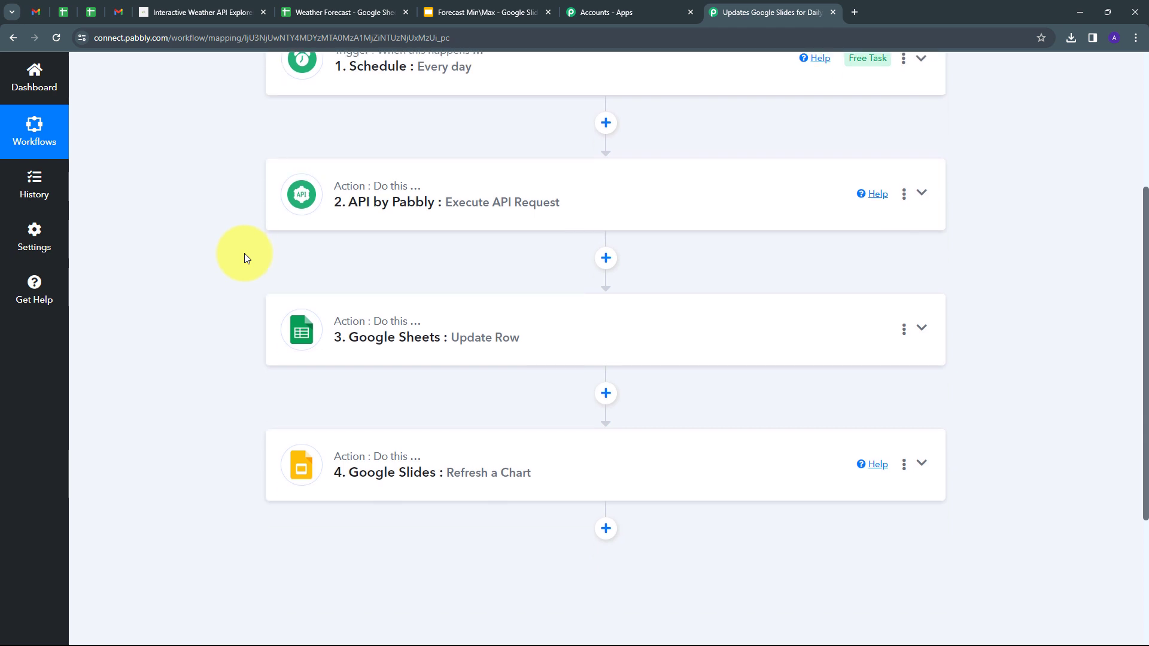
pyautogui.scroll(-1, 244, 255)
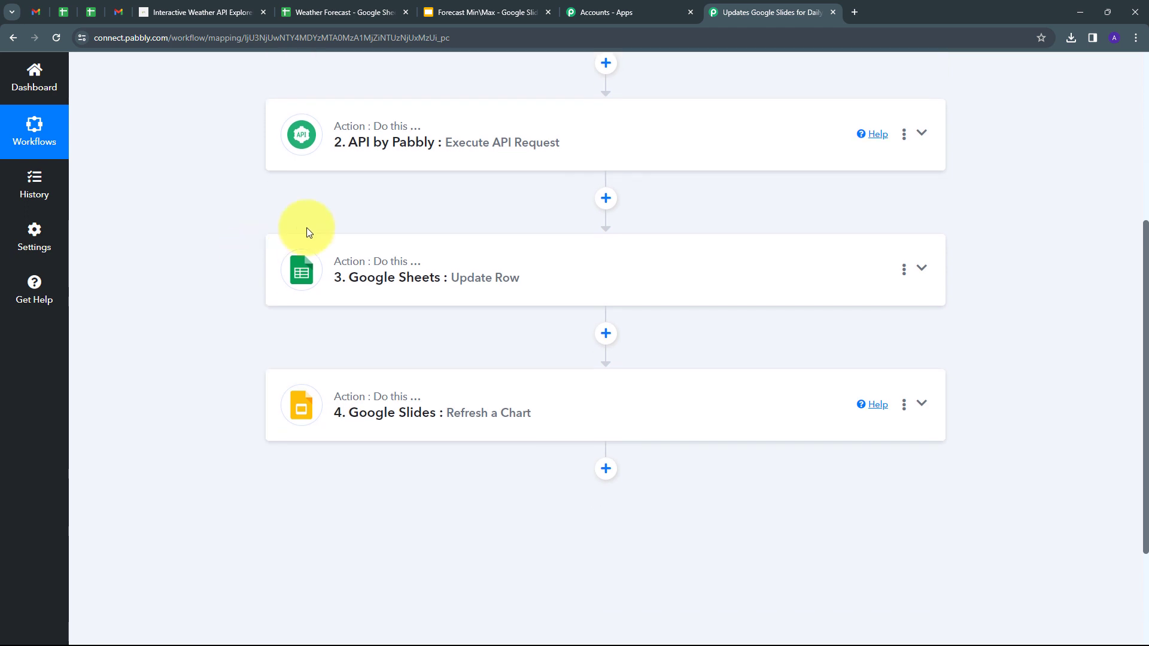
pyautogui.scroll(-1, 218, 323)
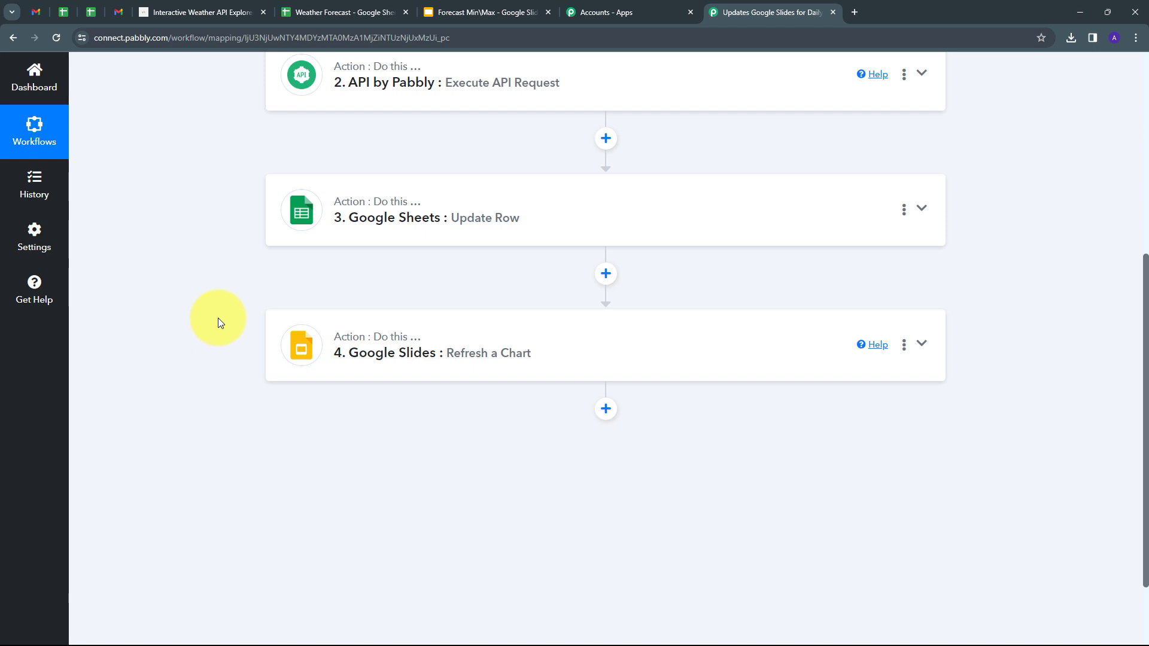
pyautogui.scroll(5, 218, 318)
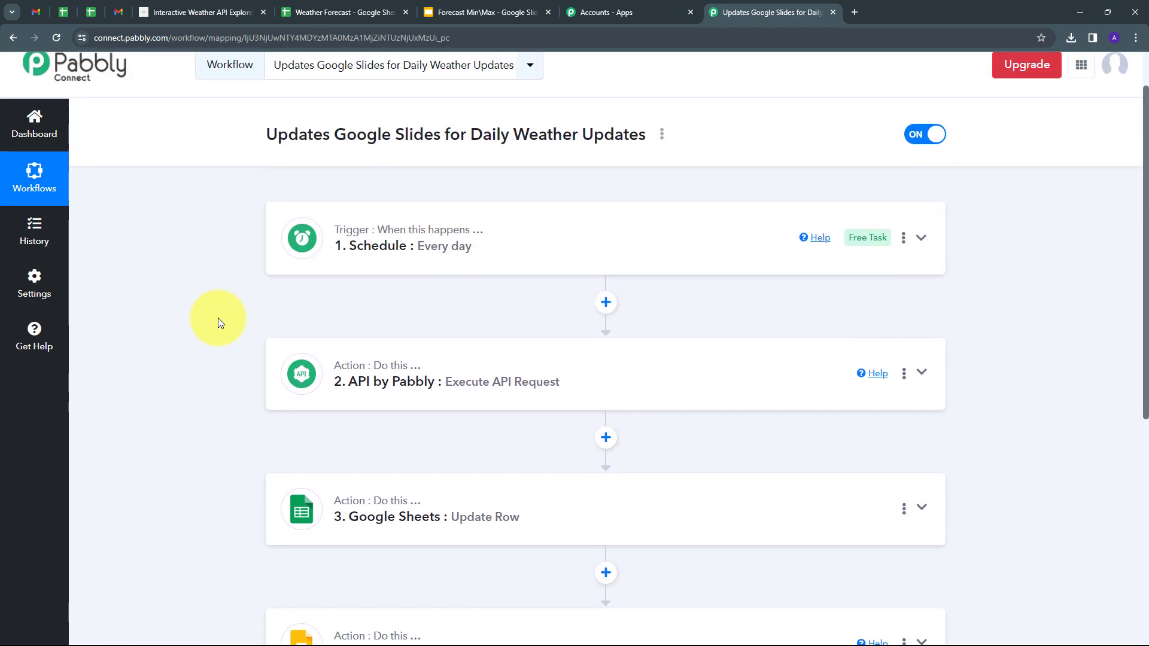
pyautogui.scroll(-1, 218, 318)
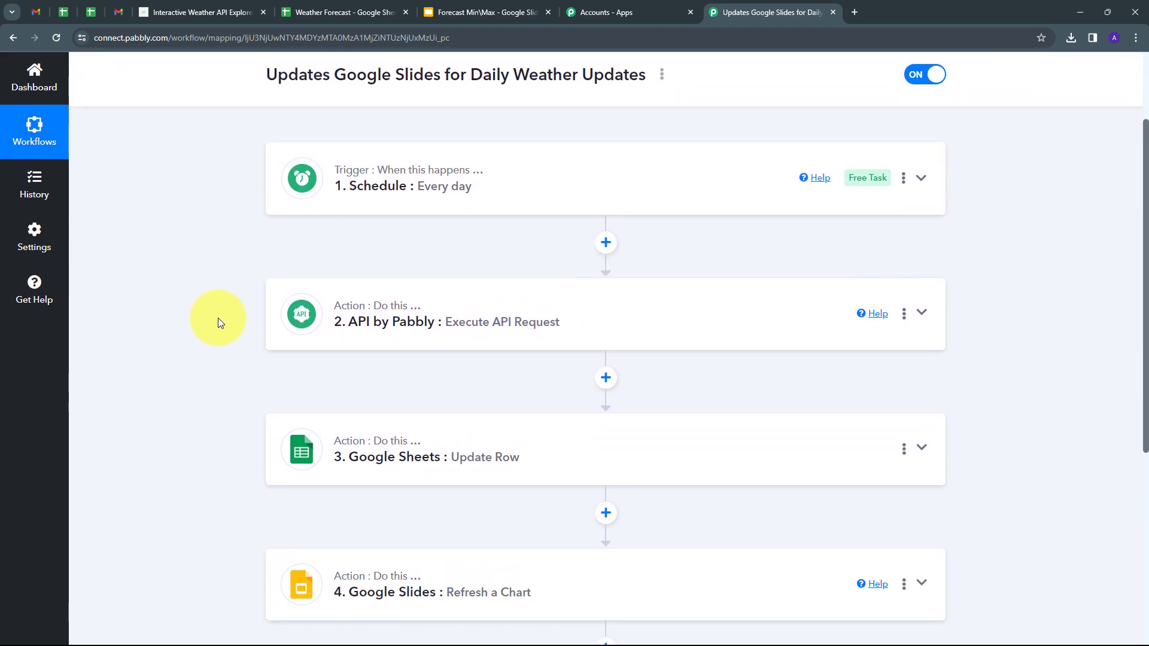